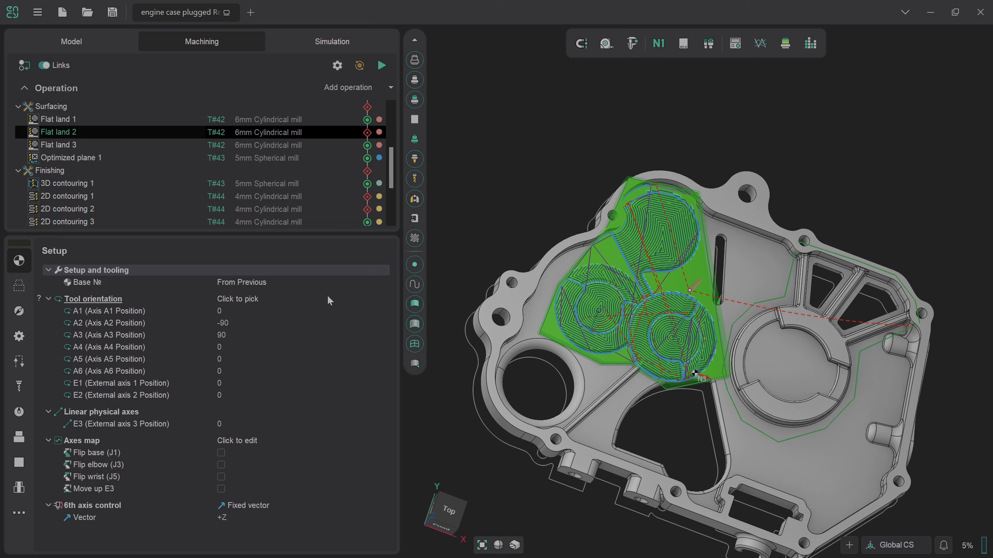
Step: Set the link clearance height of Flat land 2 to 2 mm and its lead safe distance to 50 % of the tool diameter
{"action": "left_click", "coordinate": [17, 360]}
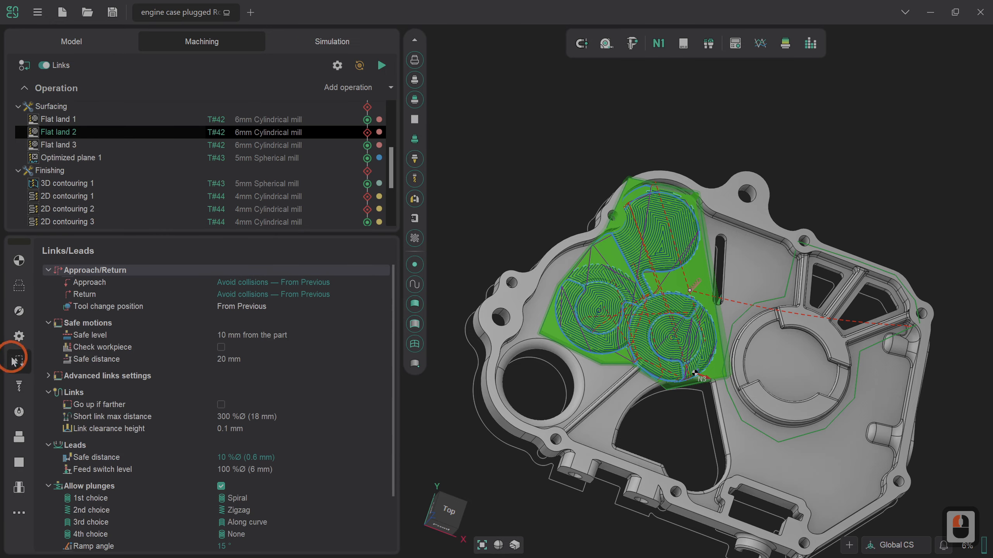
{"action": "left_click", "coordinate": [317, 433]}
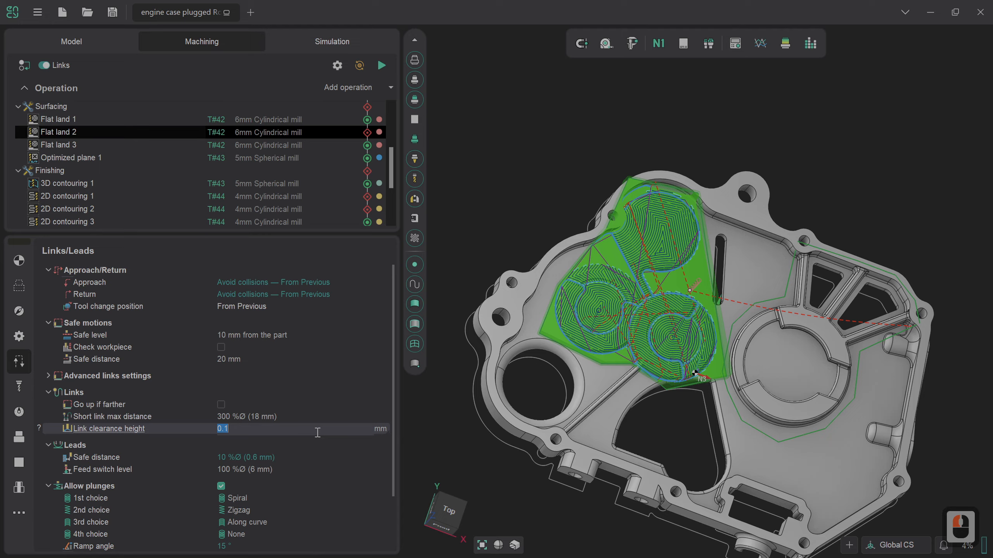
{"action": "type", "text": "2"}
{"action": "key", "text": "Return"}
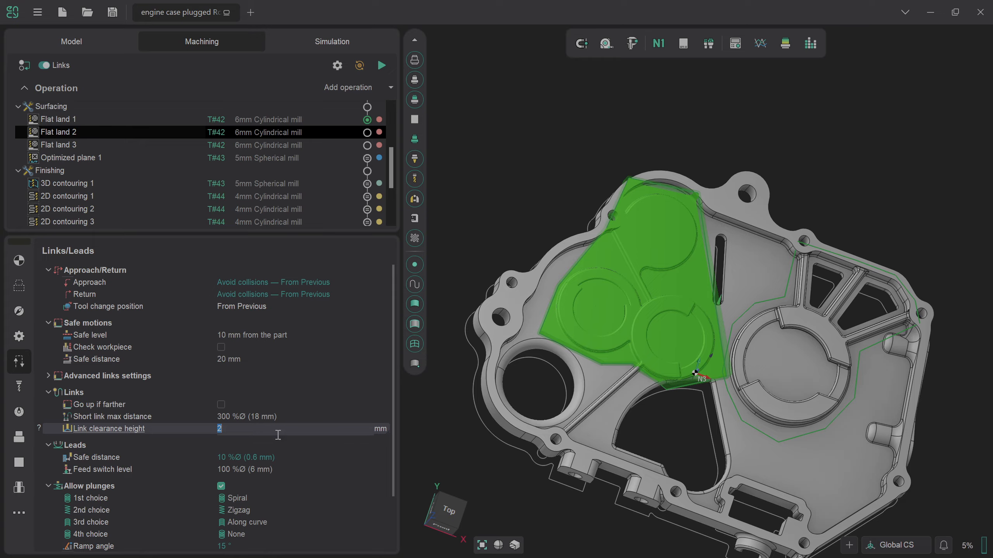
{"action": "left_click", "coordinate": [304, 456]}
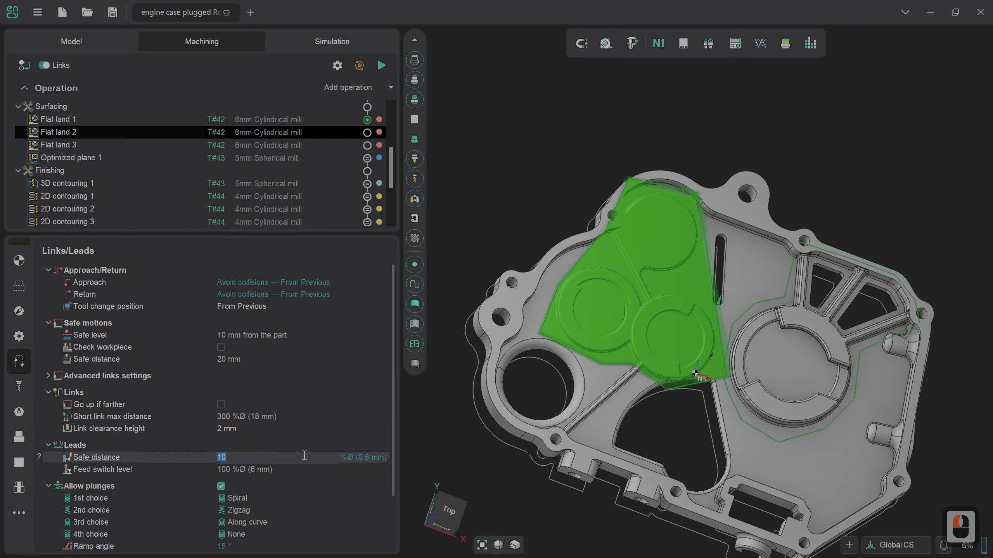
{"action": "type", "text": "50"}
{"action": "key", "text": "Return"}
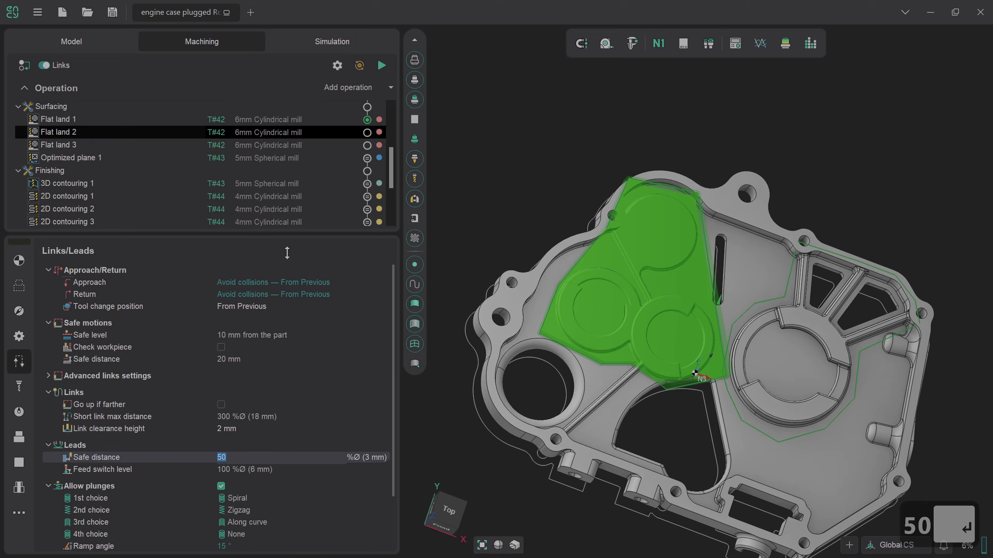
Step: Recalculate the Flat land 2 toolpath and the whole Kuka KR90 Milling Cell program
{"action": "left_click", "coordinate": [381, 65]}
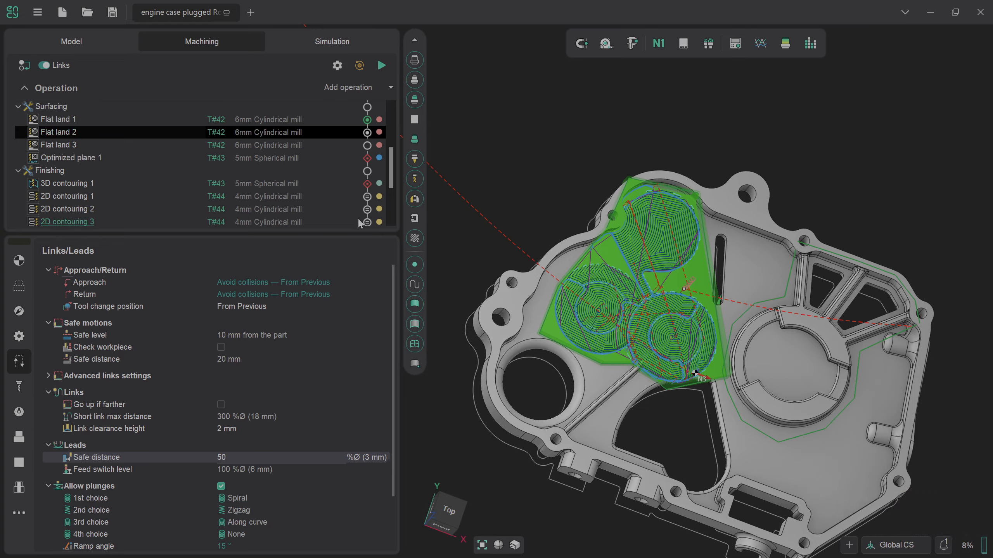
{"action": "scroll", "coordinate": [359, 220], "scroll_direction": "up", "scroll_amount": 8}
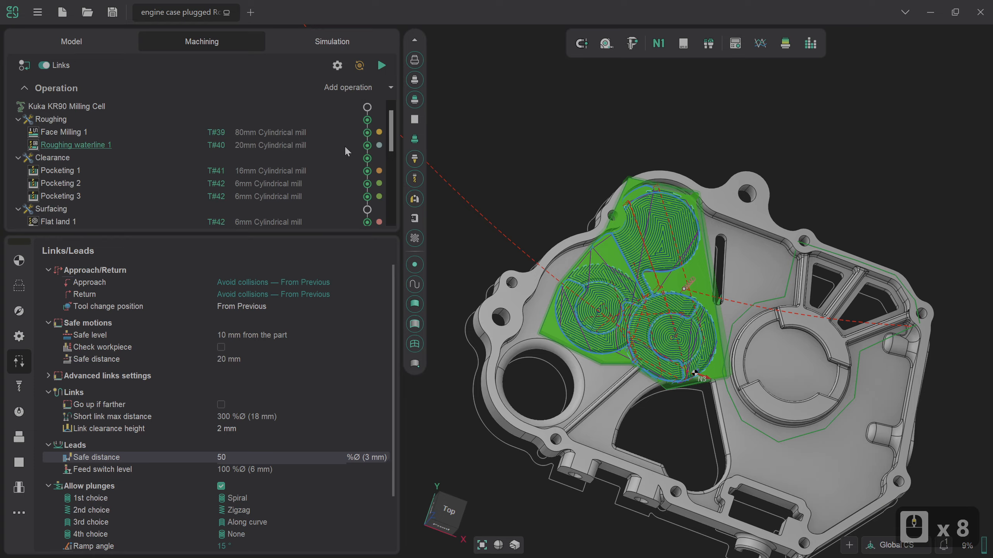
{"action": "left_click", "coordinate": [339, 108]}
{"action": "left_click", "coordinate": [381, 65]}
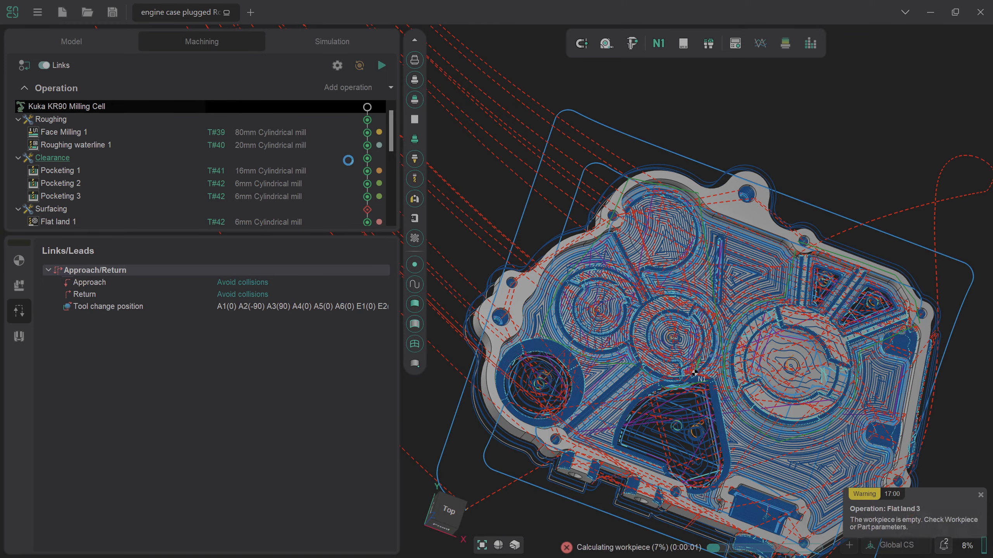
Step: Set the engage type of the 2D contouring 1 operation to By Arc
{"action": "scroll", "coordinate": [354, 146], "scroll_direction": "down", "scroll_amount": 3}
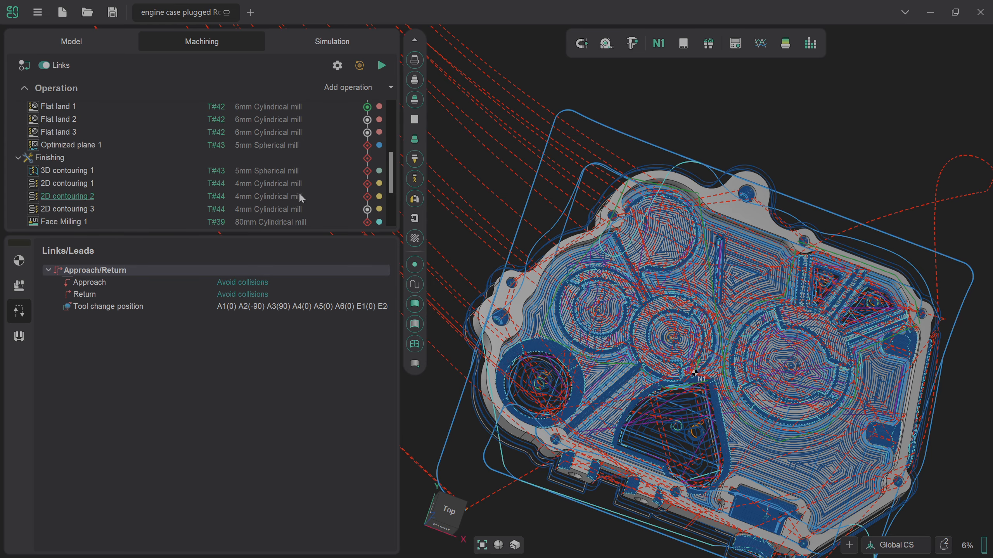
{"action": "left_click", "coordinate": [185, 187]}
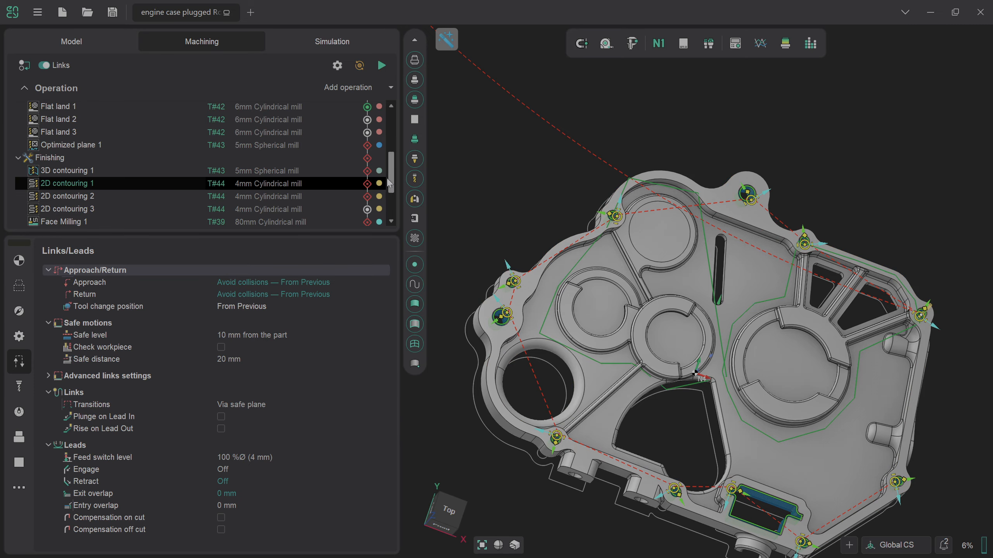
{"action": "mouse_move", "coordinate": [368, 187]}
{"action": "left_click", "coordinate": [228, 467]}
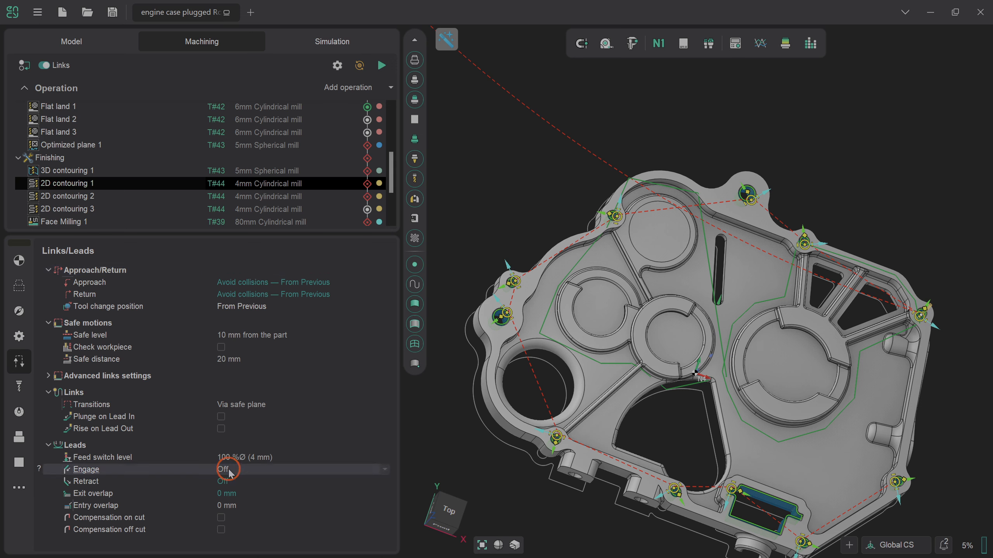
{"action": "left_click", "coordinate": [254, 467]}
{"action": "left_click", "coordinate": [252, 501]}
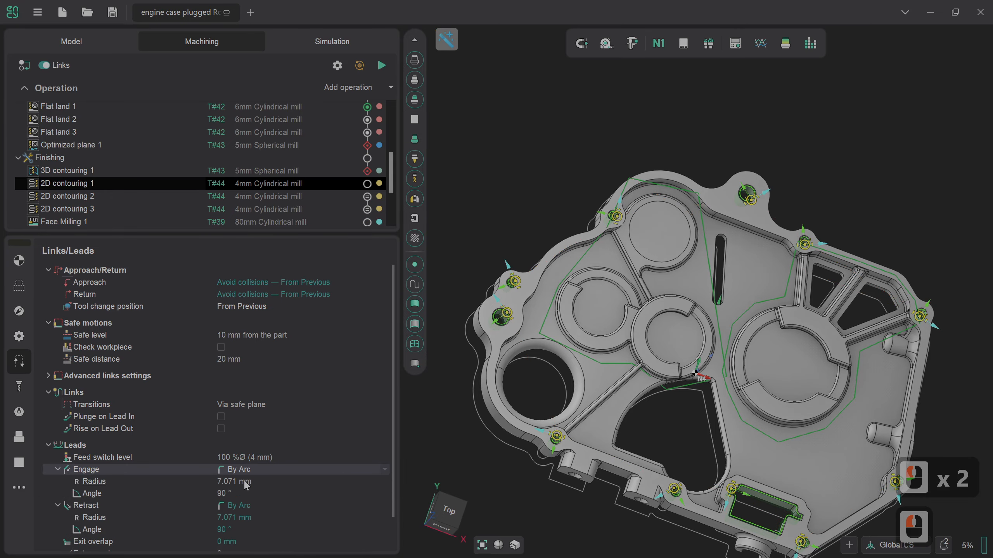
Step: Set the engage arc radius of 2D contouring 1 to 3 mm so the lead fits inside the small holes
{"action": "left_click", "coordinate": [450, 512]}
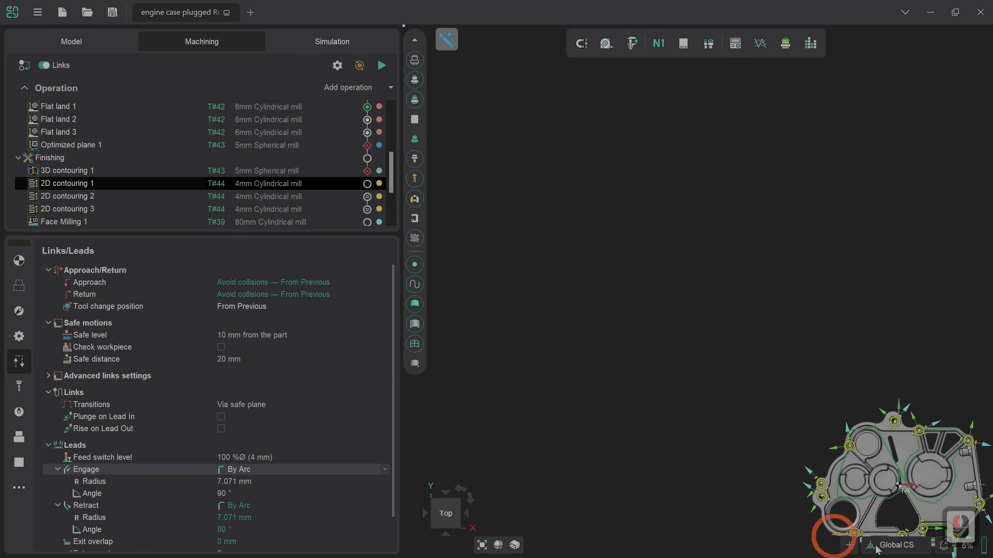
{"action": "scroll", "coordinate": [635, 358], "scroll_direction": "up", "scroll_amount": 8}
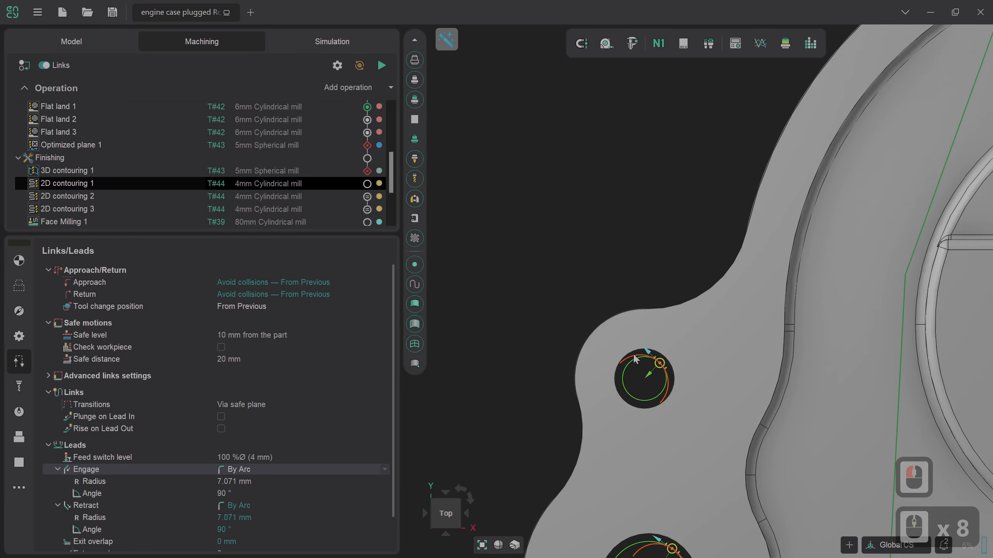
{"action": "scroll", "coordinate": [635, 359], "scroll_direction": "up", "scroll_amount": 2}
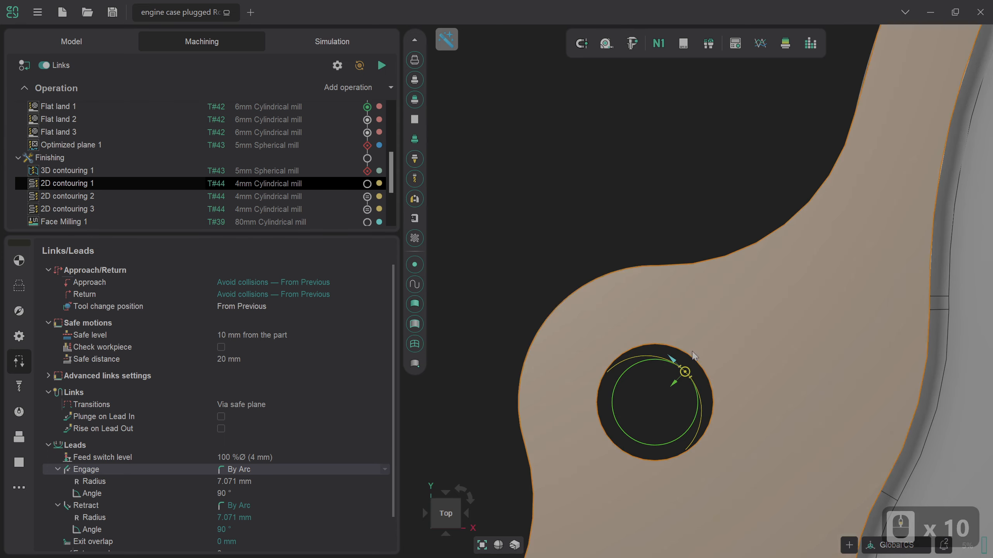
{"action": "left_click", "coordinate": [259, 483]}
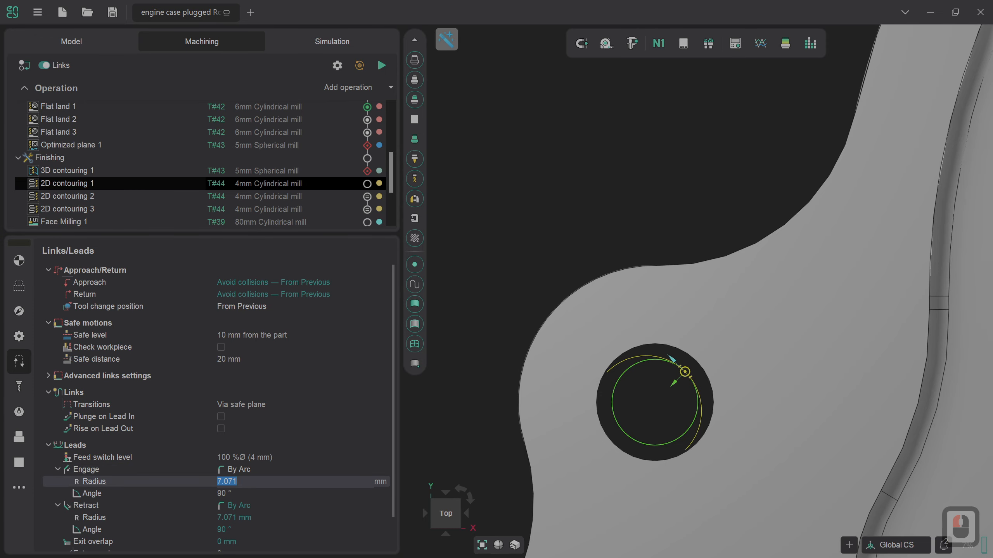
{"action": "type", "text": "3"}
{"action": "key", "text": "Return"}
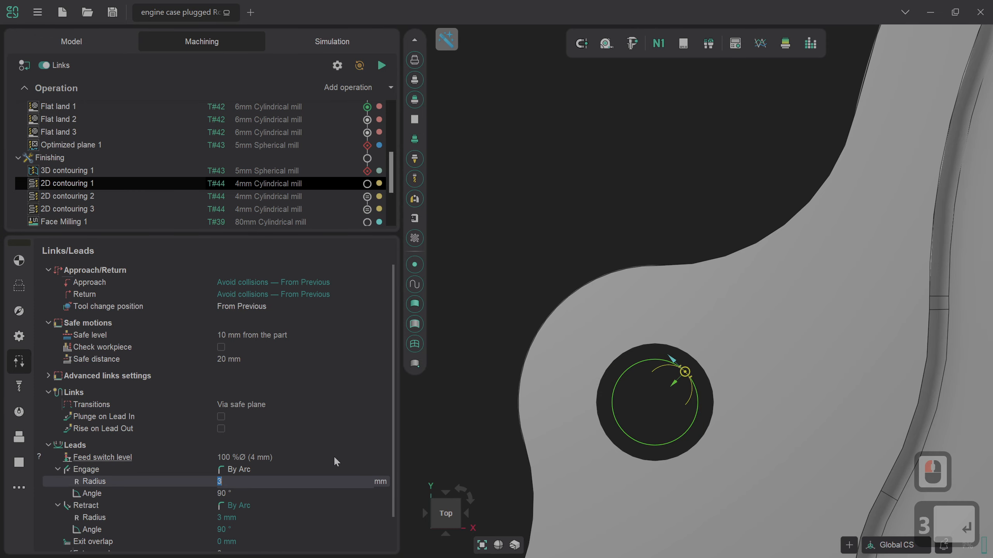
Step: Enable Plunge on Lead In for 2D contouring 1 with a height of 100 % of the tool diameter
{"action": "scroll", "coordinate": [503, 369], "scroll_direction": "down", "scroll_amount": 2}
{"action": "scroll", "coordinate": [502, 369], "scroll_direction": "down", "scroll_amount": 4}
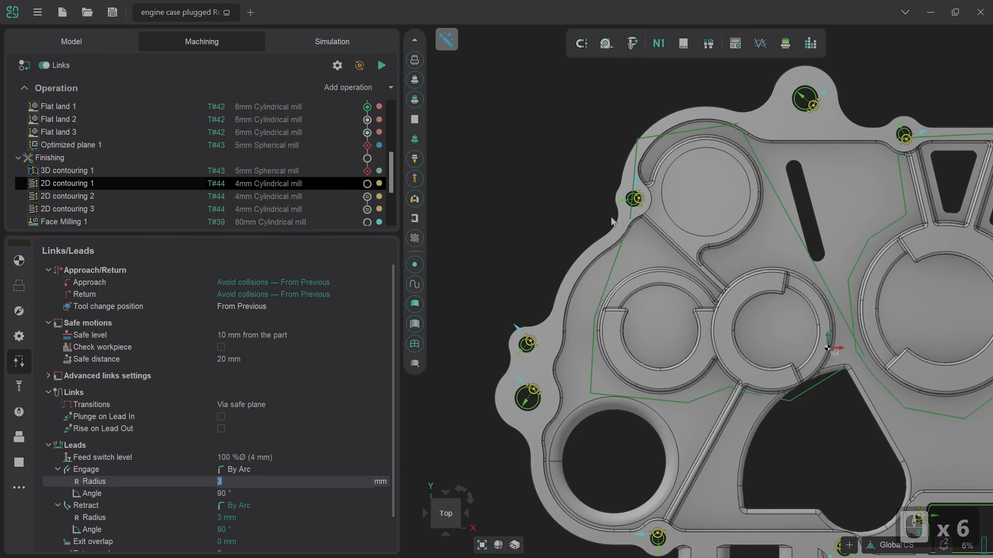
{"action": "scroll", "coordinate": [635, 197], "scroll_direction": "up", "scroll_amount": 4}
{"action": "scroll", "coordinate": [635, 221], "scroll_direction": "down", "scroll_amount": 2}
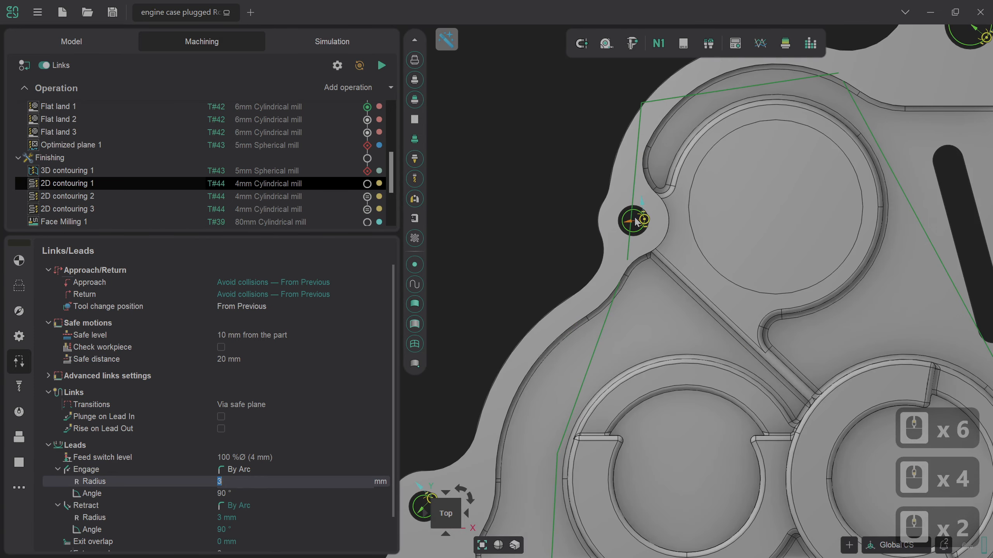
{"action": "left_click", "coordinate": [221, 416]}
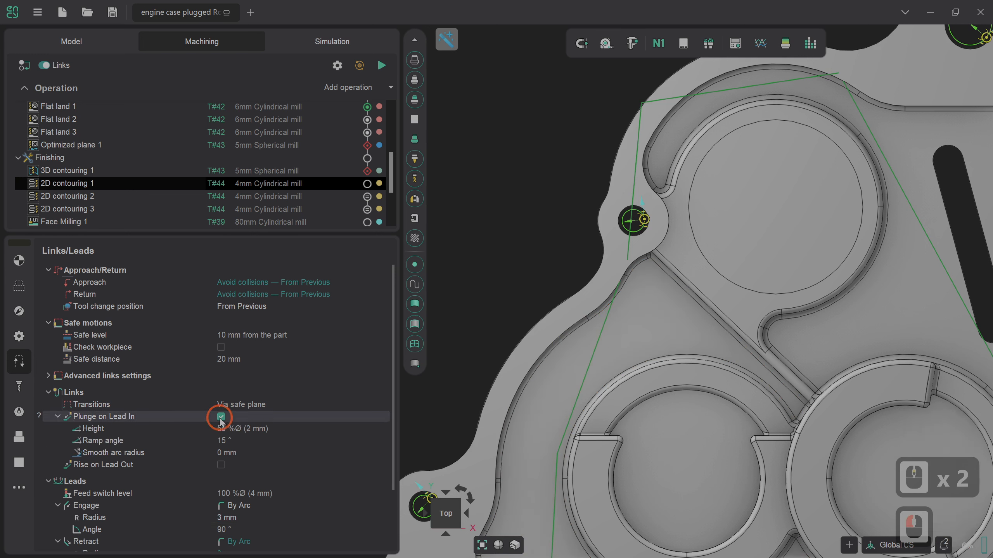
{"action": "left_click", "coordinate": [346, 429]}
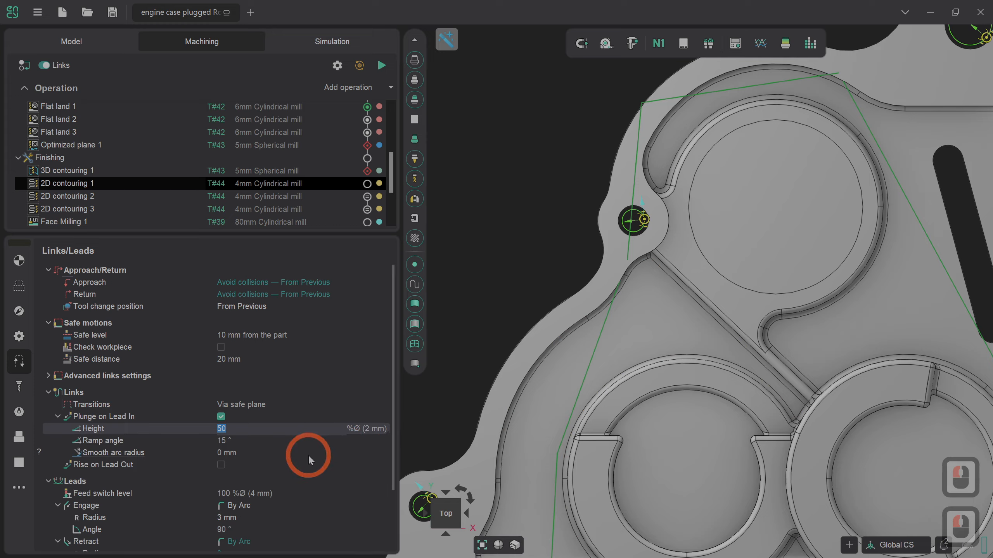
{"action": "type", "text": "100"}
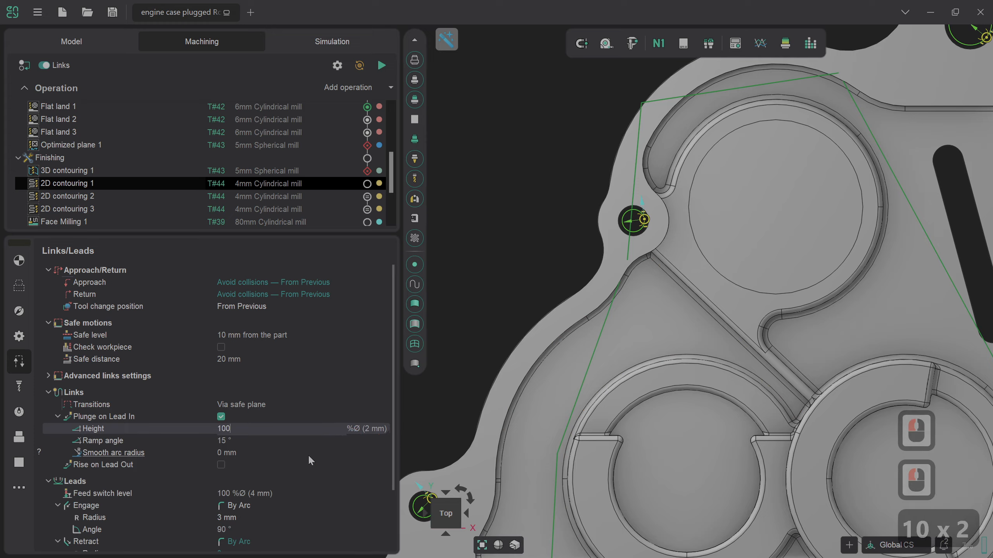
{"action": "key", "text": "Return"}
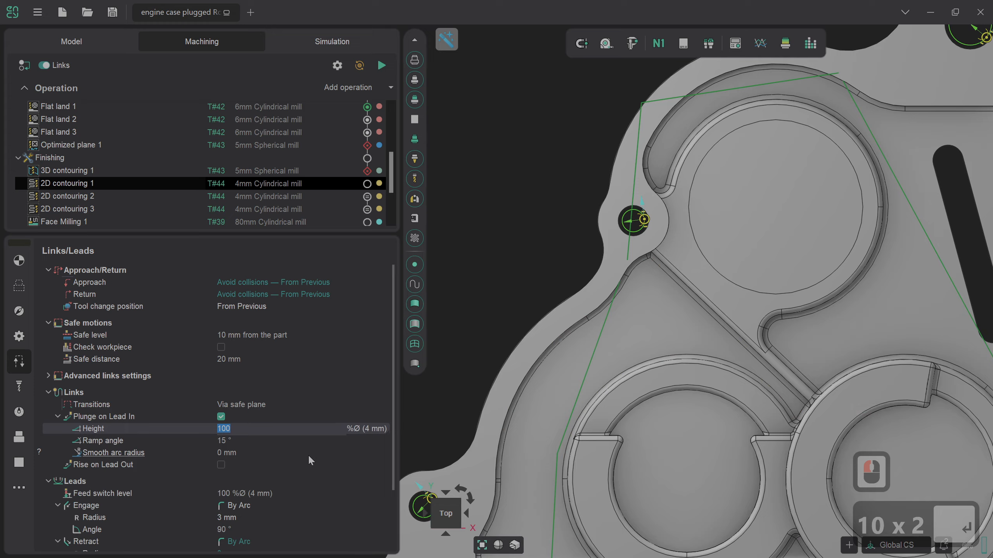
Step: Set the lead-in plunge's ramp angle to 75° and its smooth arc radius to 5 mm
{"action": "left_click", "coordinate": [258, 442]}
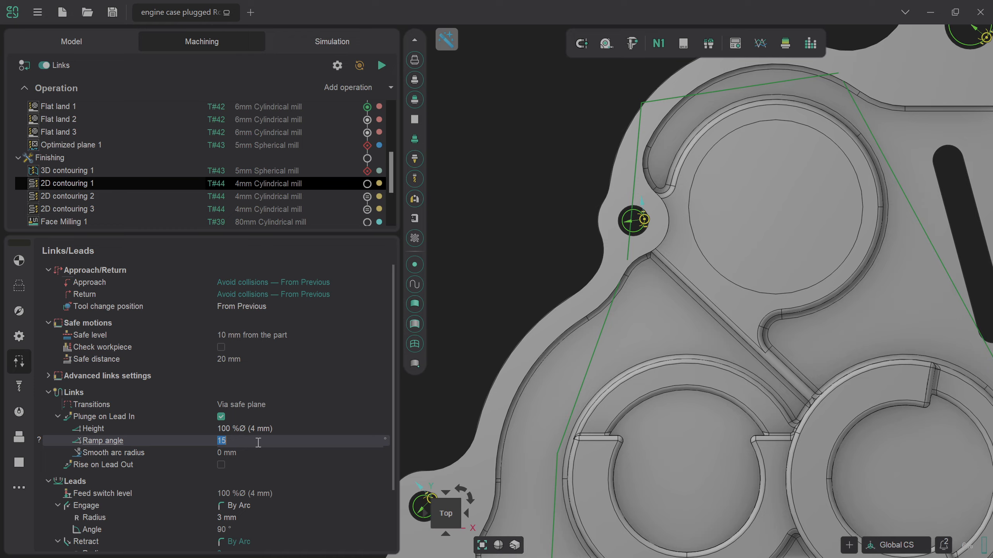
{"action": "type", "text": "75"}
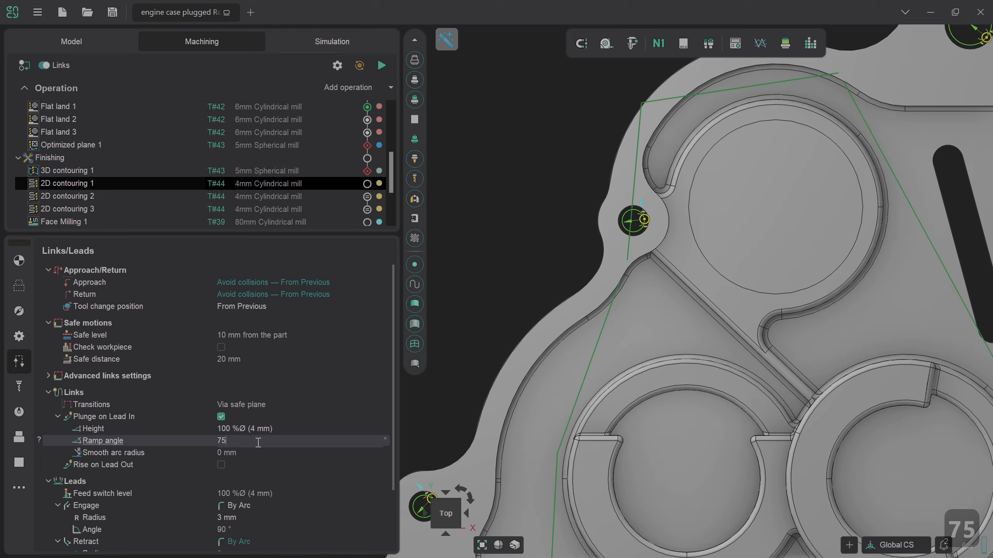
{"action": "key", "text": "Return"}
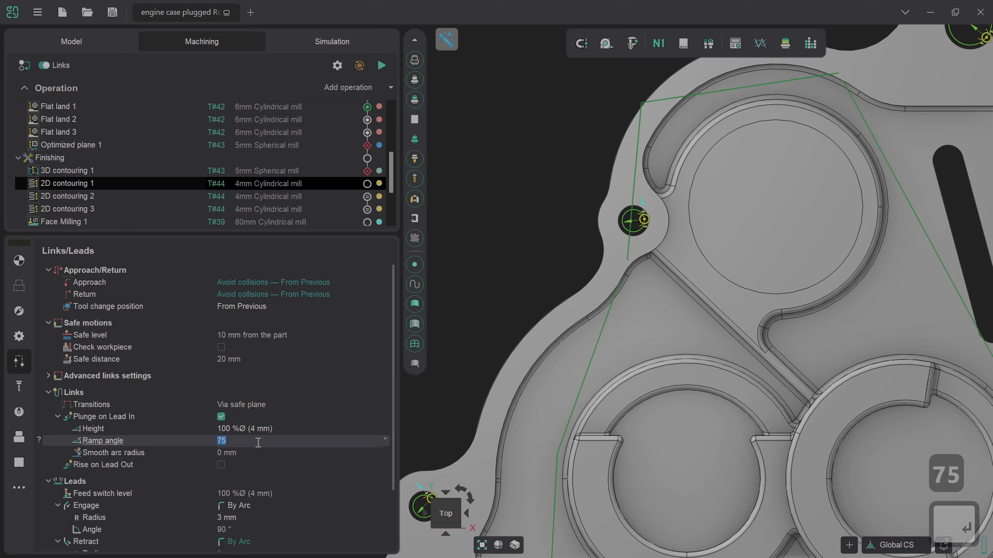
{"action": "left_click", "coordinate": [246, 453]}
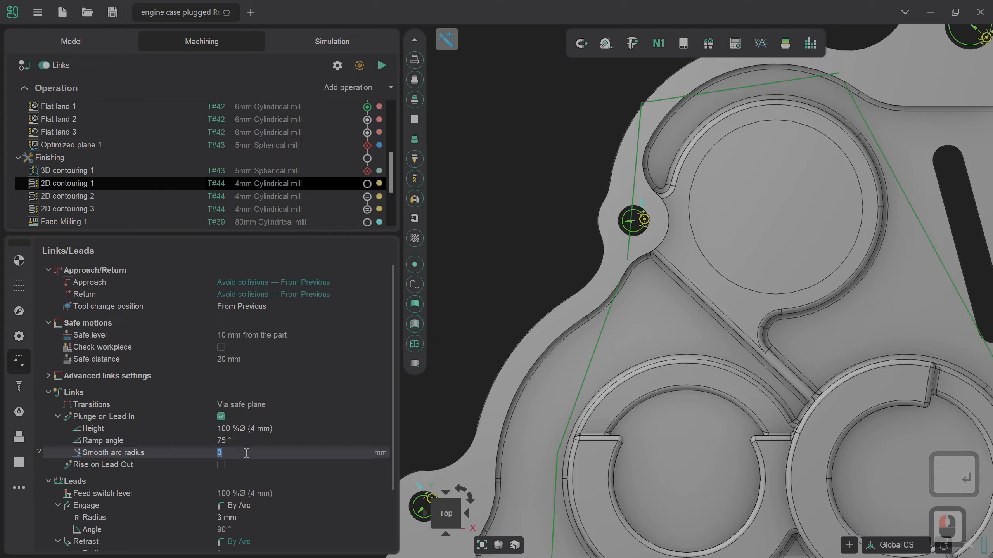
{"action": "type", "text": "5"}
{"action": "key", "text": "Return"}
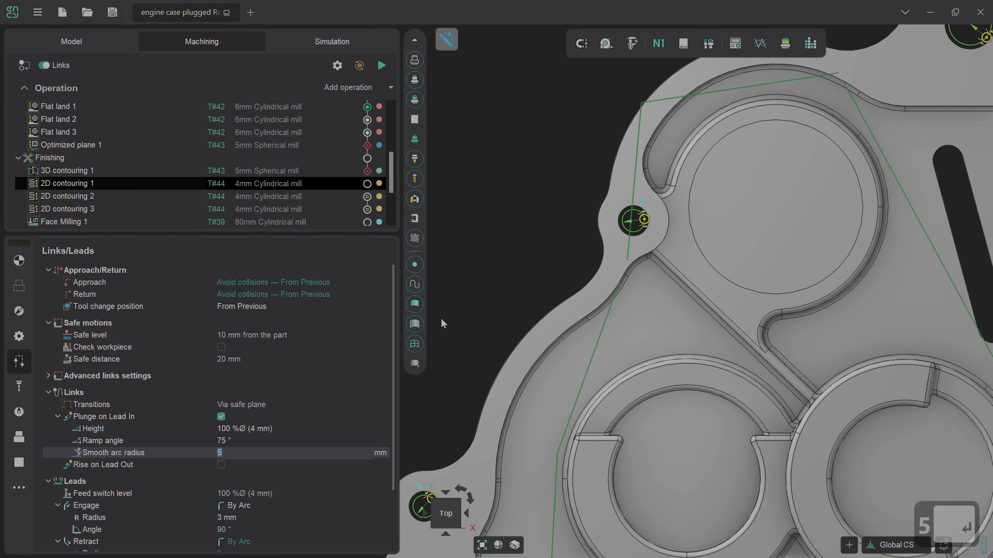
Step: Move the lead-in start point of the lower rectangular opening's contour from its narrow corner notch to the middle of its long upper edge
{"action": "scroll", "coordinate": [441, 315], "scroll_direction": "down", "scroll_amount": 4}
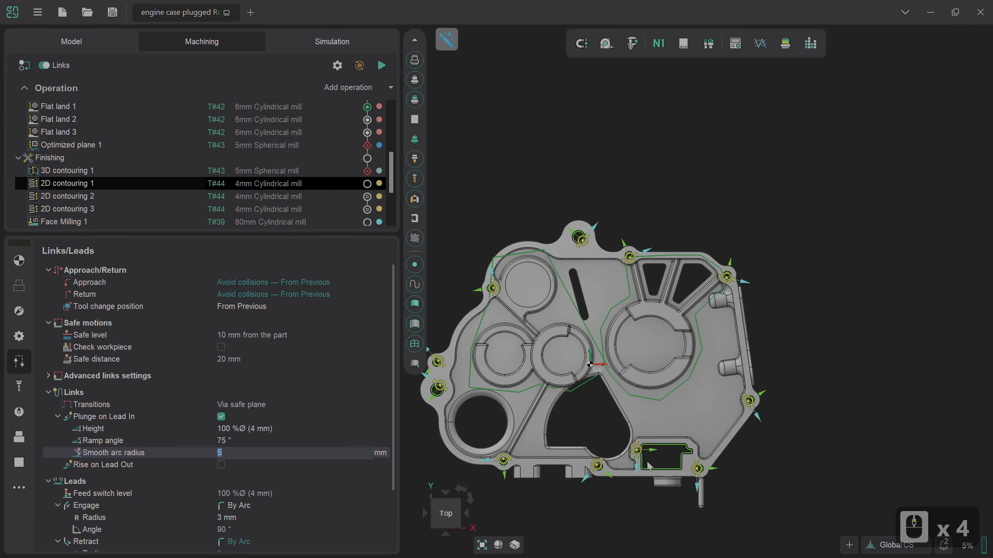
{"action": "scroll", "coordinate": [646, 460], "scroll_direction": "up", "scroll_amount": 5}
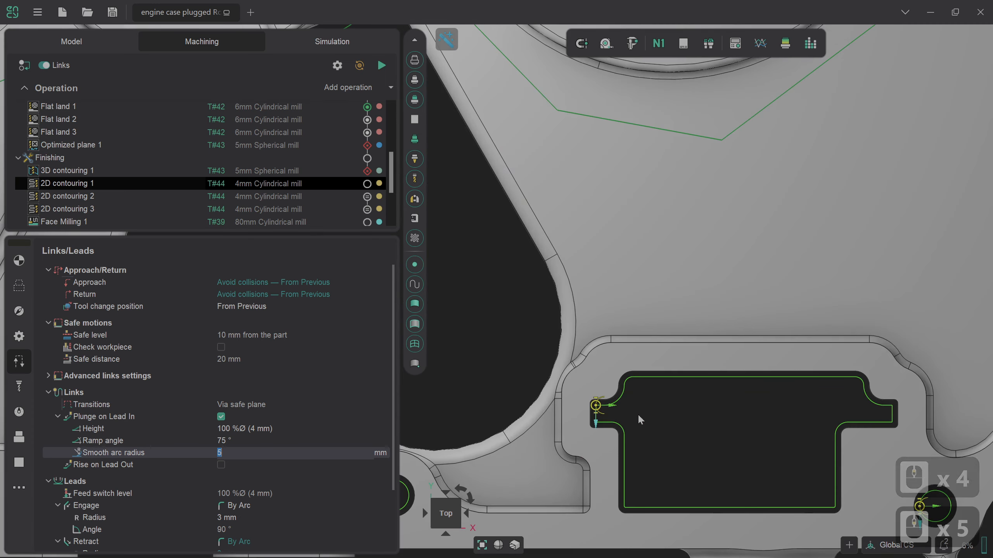
{"action": "scroll", "coordinate": [607, 388], "scroll_direction": "up", "scroll_amount": 2}
{"action": "scroll", "coordinate": [573, 423], "scroll_direction": "down", "scroll_amount": 2}
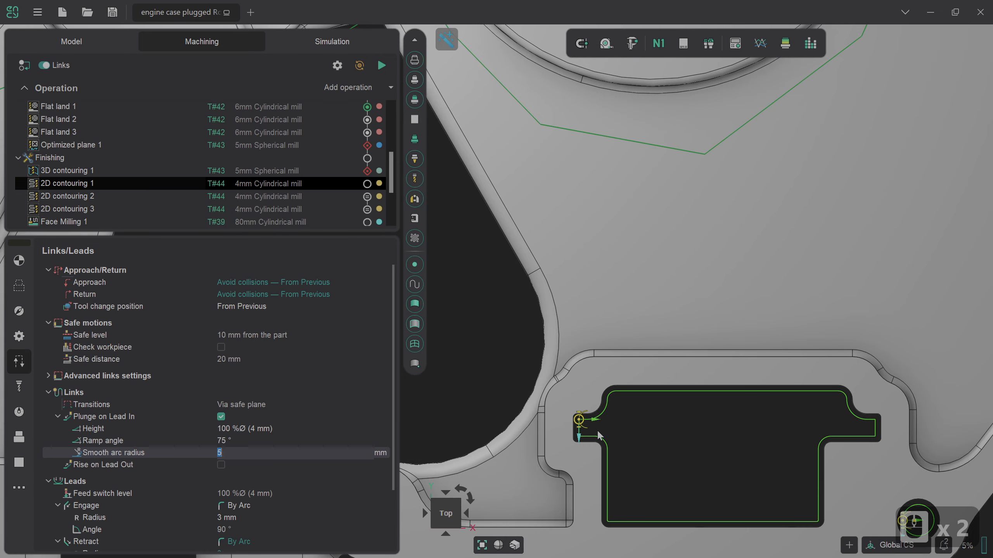
{"action": "scroll", "coordinate": [582, 425], "scroll_direction": "up", "scroll_amount": 2}
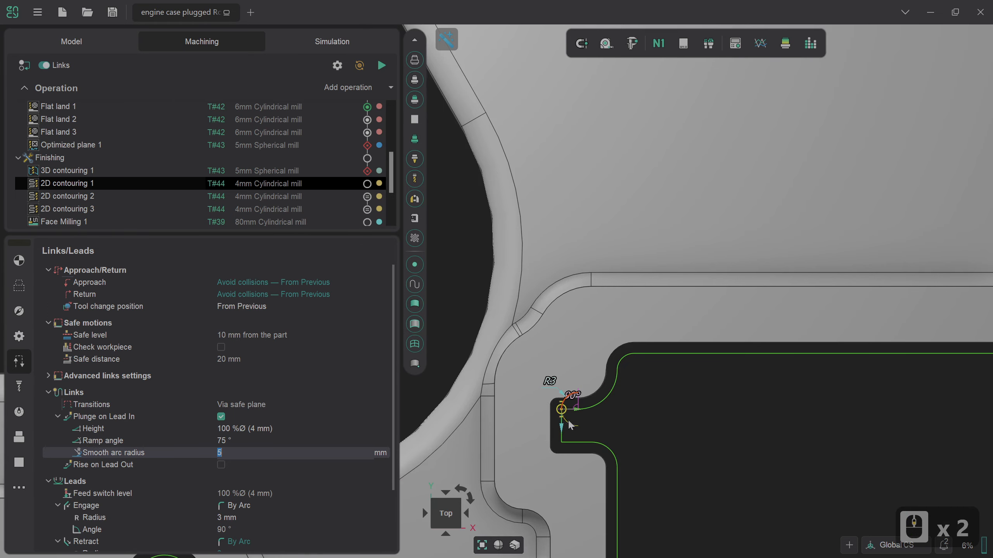
{"action": "scroll", "coordinate": [578, 408], "scroll_direction": "down", "scroll_amount": 3}
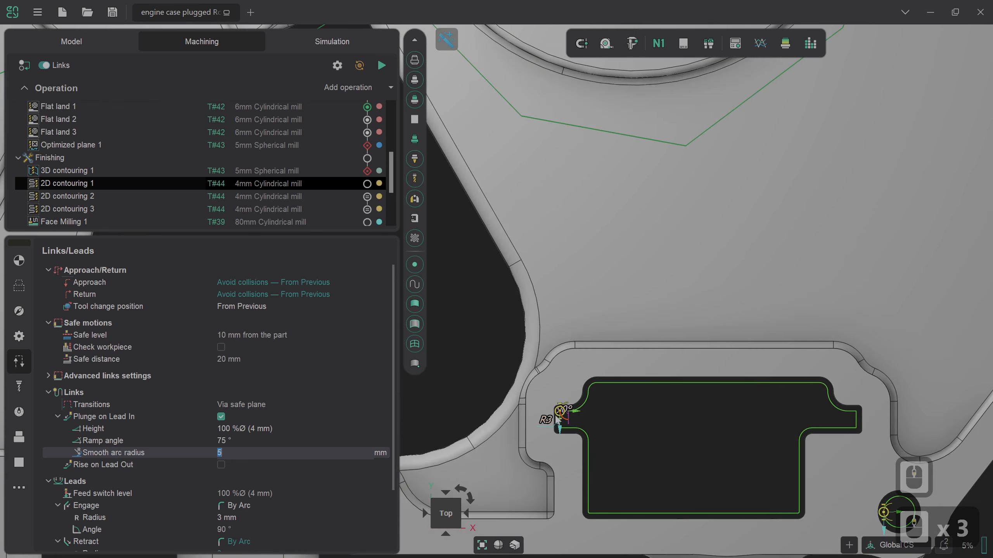
{"action": "scroll", "coordinate": [552, 414], "scroll_direction": "up", "scroll_amount": 2}
{"action": "left_click", "coordinate": [729, 455]}
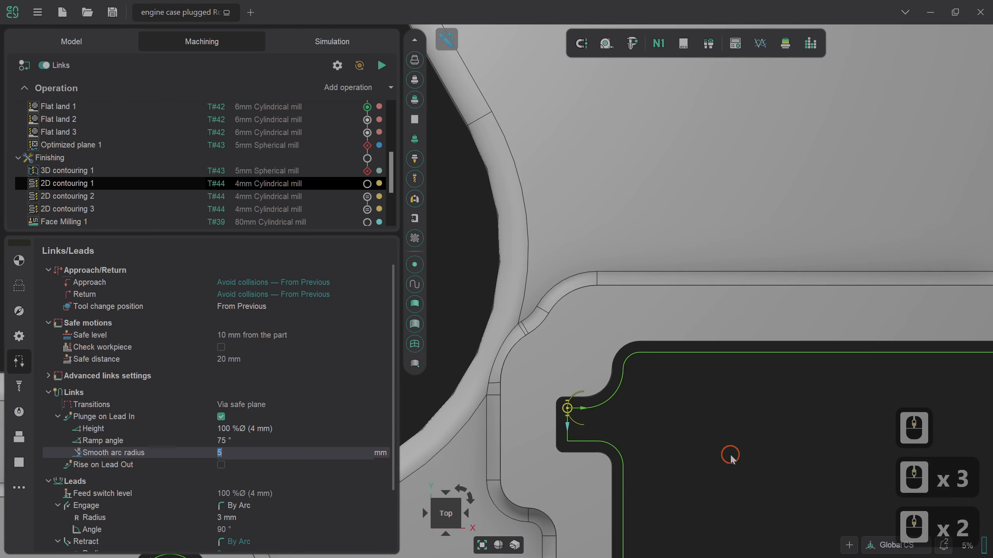
{"action": "left_click_drag", "start_coordinate": [568, 422], "coordinate": [869, 390]}
{"action": "scroll", "coordinate": [680, 398], "scroll_direction": "down", "scroll_amount": 5}
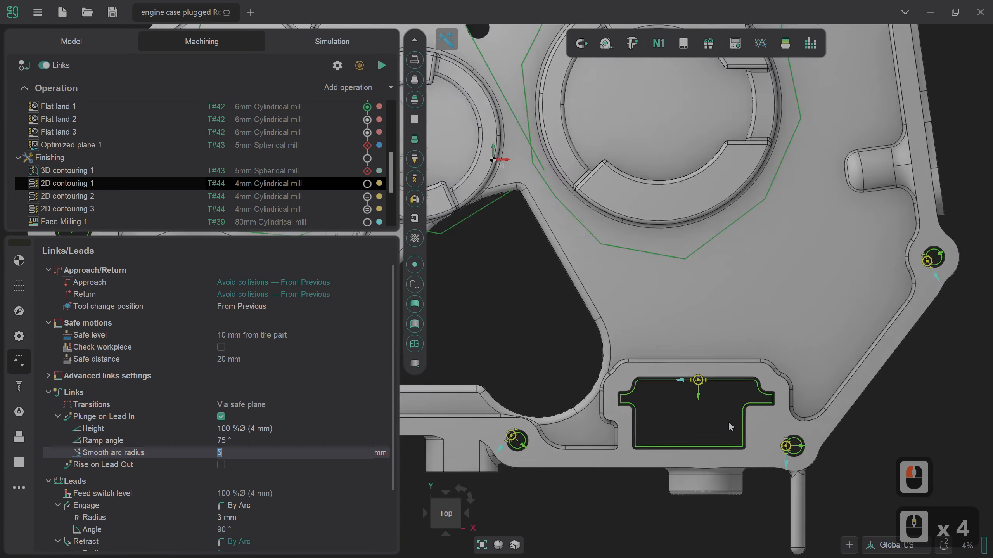
Step: Recalculate the 2D contouring 1 toolpath and check its lead-ins and links around the holes and the rectangular opening
{"action": "scroll", "coordinate": [696, 406], "scroll_direction": "up", "scroll_amount": 1}
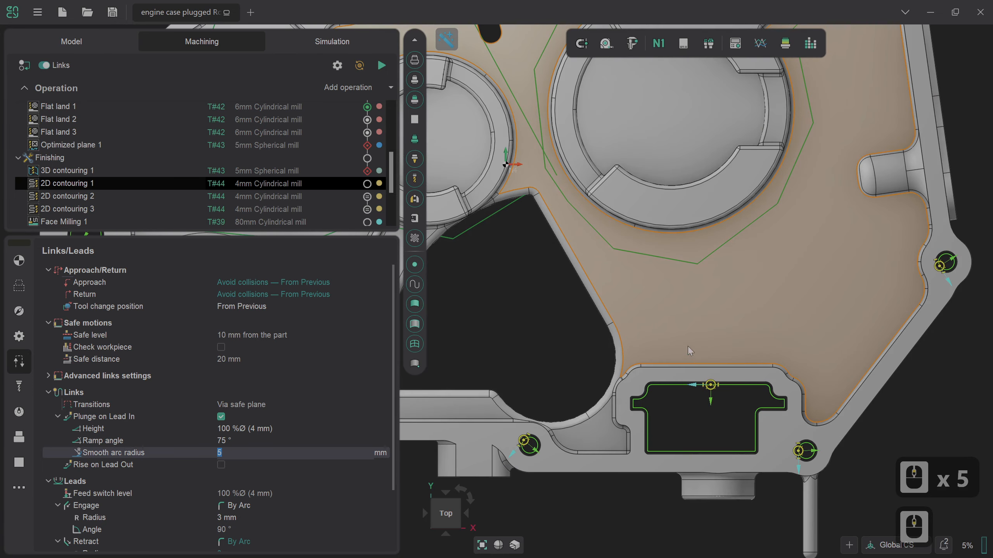
{"action": "left_click", "coordinate": [382, 66]}
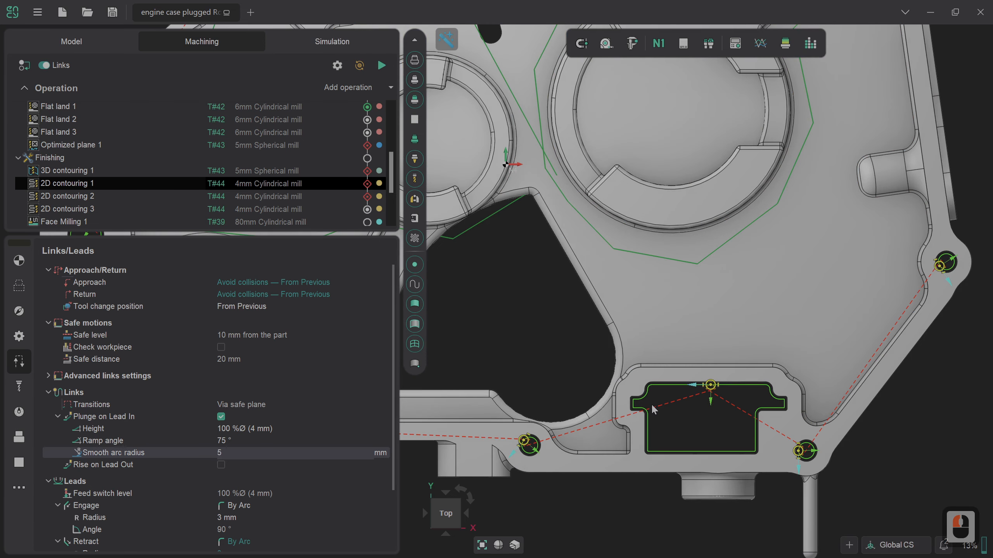
{"action": "scroll", "coordinate": [654, 409], "scroll_direction": "down", "scroll_amount": 3}
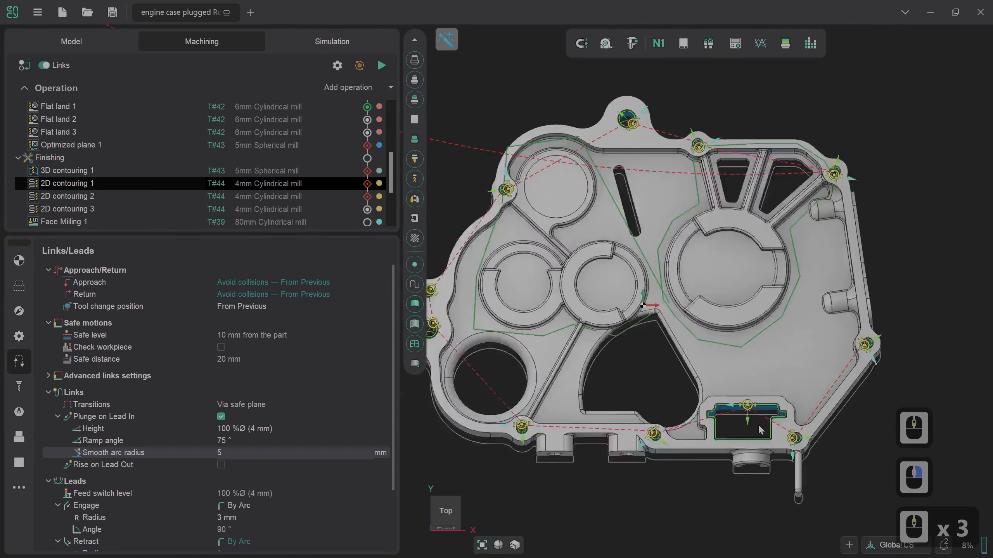
{"action": "scroll", "coordinate": [758, 425], "scroll_direction": "down", "scroll_amount": 1}
{"action": "scroll", "coordinate": [758, 425], "scroll_direction": "up", "scroll_amount": 1}
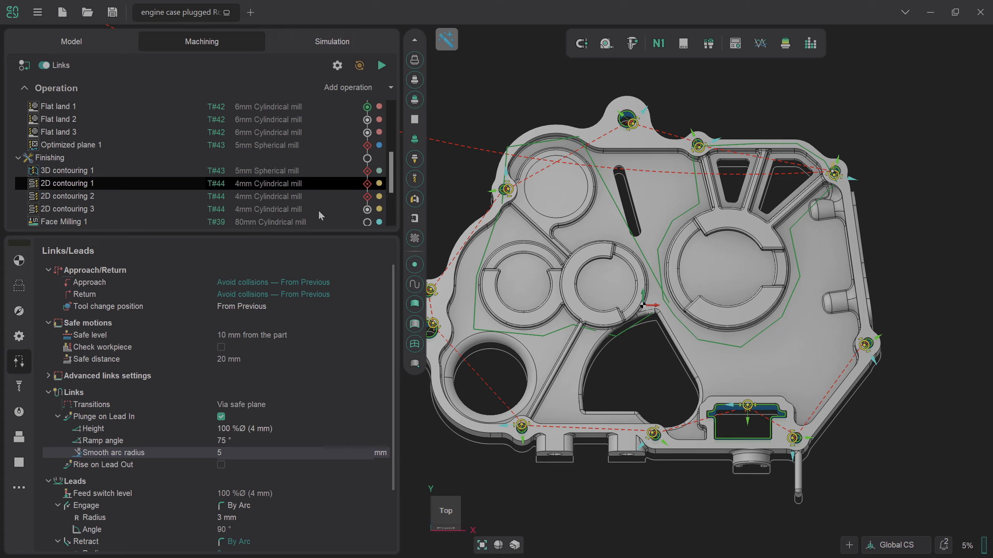
Step: Enable Plunge on Lead In for 2D contouring 2 with a height of 100 % of the tool diameter
{"action": "left_click", "coordinate": [300, 196]}
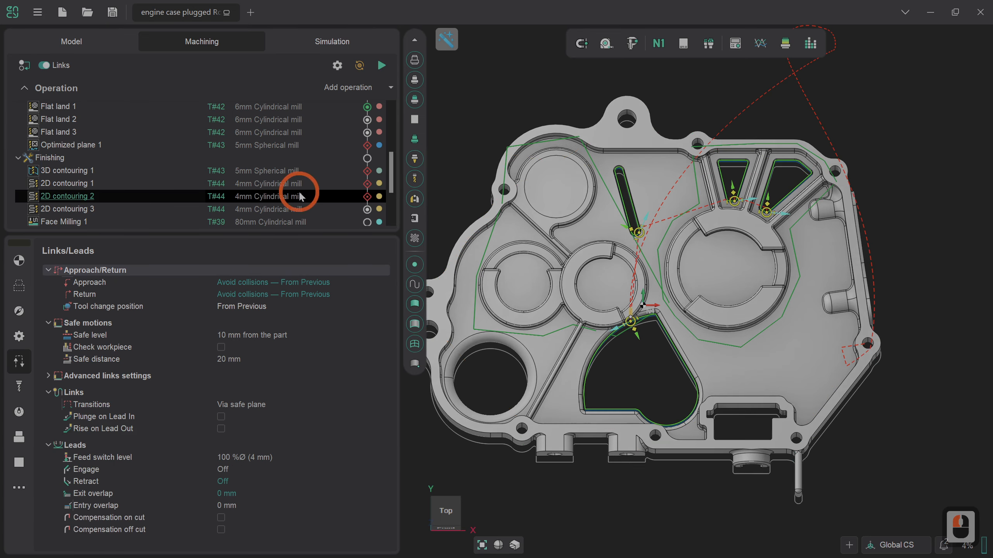
{"action": "left_click", "coordinate": [221, 416]}
{"action": "double_click", "coordinate": [224, 428]}
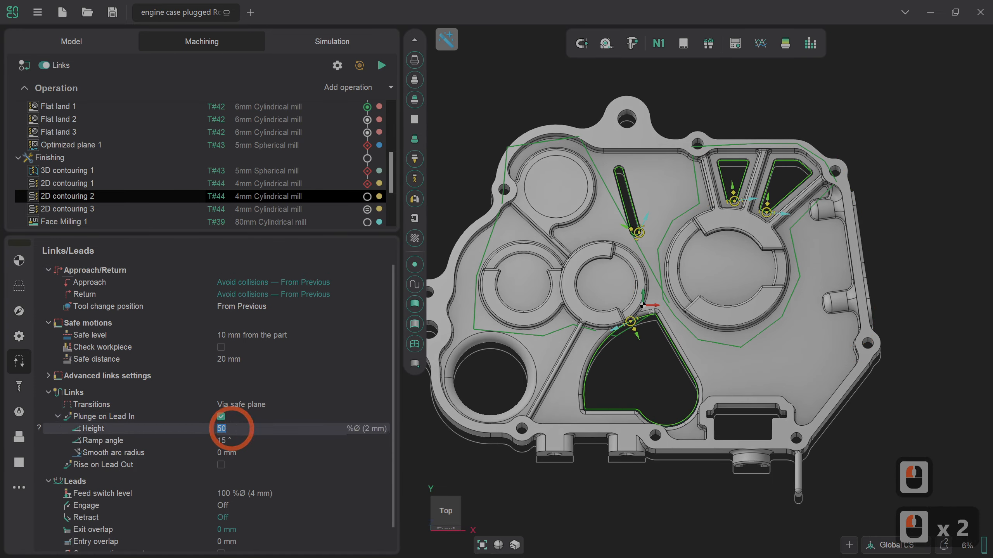
{"action": "type", "text": "100"}
{"action": "key", "text": "Return"}
Step: Set the lead-in plunge of 2D contouring 2 to a 75° ramp angle and a 5 mm smooth arc radius
{"action": "left_click", "coordinate": [237, 439]}
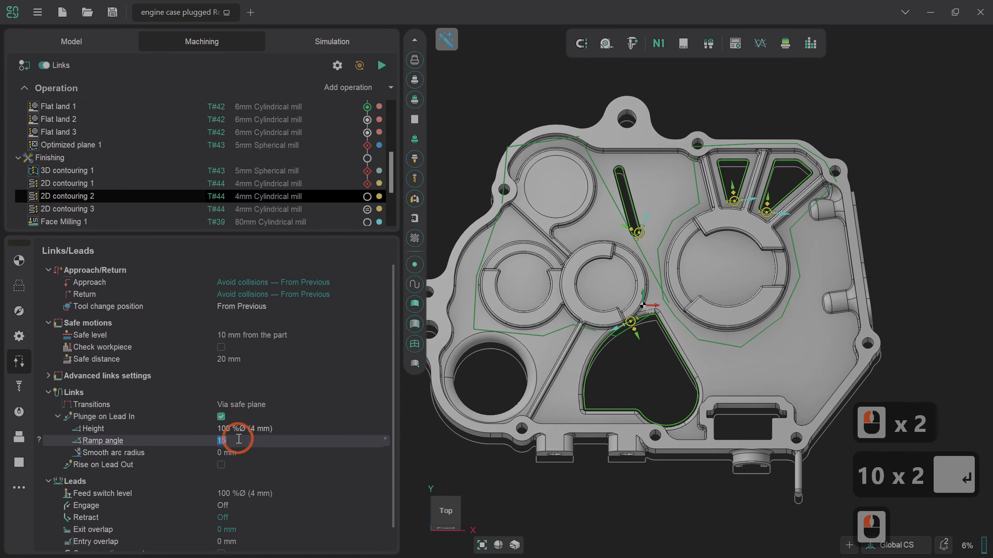
{"action": "type", "text": "75"}
{"action": "key", "text": "Return"}
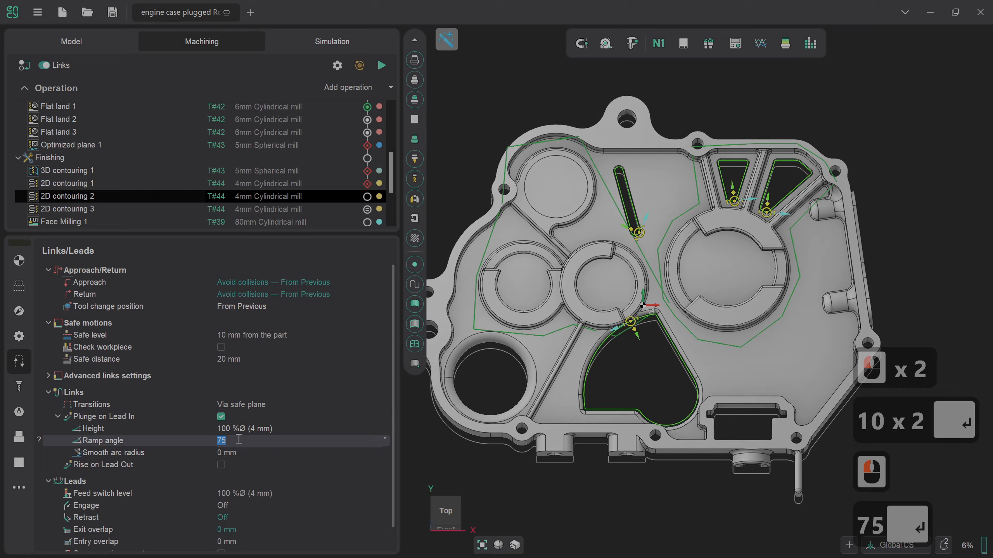
{"action": "left_click", "coordinate": [240, 450]}
{"action": "type", "text": "5"}
{"action": "key", "text": "Return"}
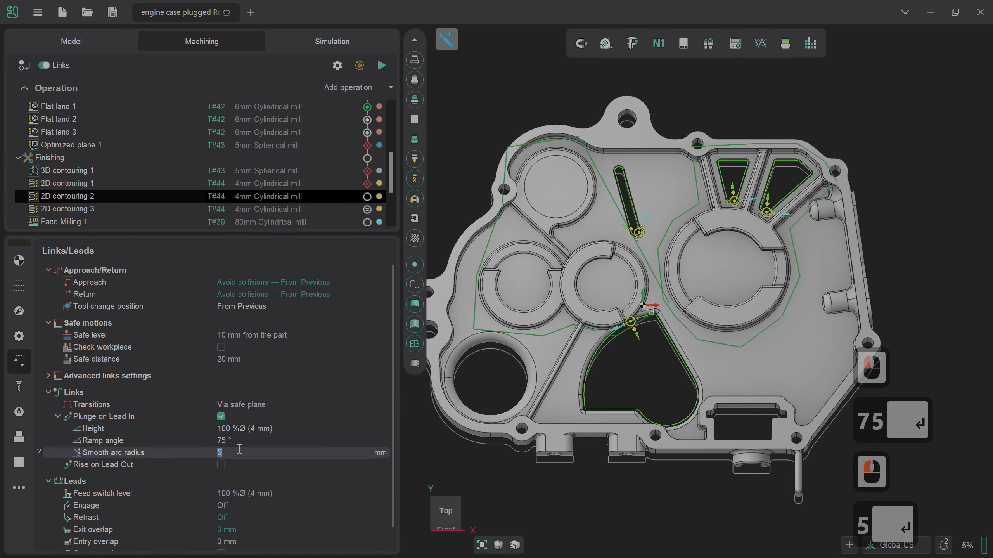
Step: Set the engage of 2D contouring 2 to By Arc with a radius of 3 mm
{"action": "left_click", "coordinate": [230, 505]}
{"action": "left_click", "coordinate": [229, 506]}
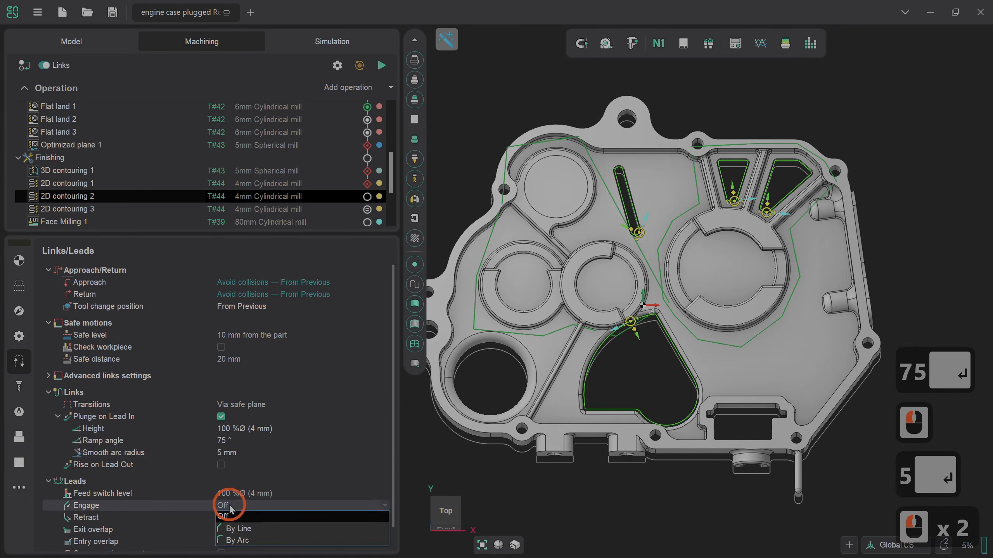
{"action": "left_click", "coordinate": [236, 540]}
{"action": "left_click", "coordinate": [238, 517]}
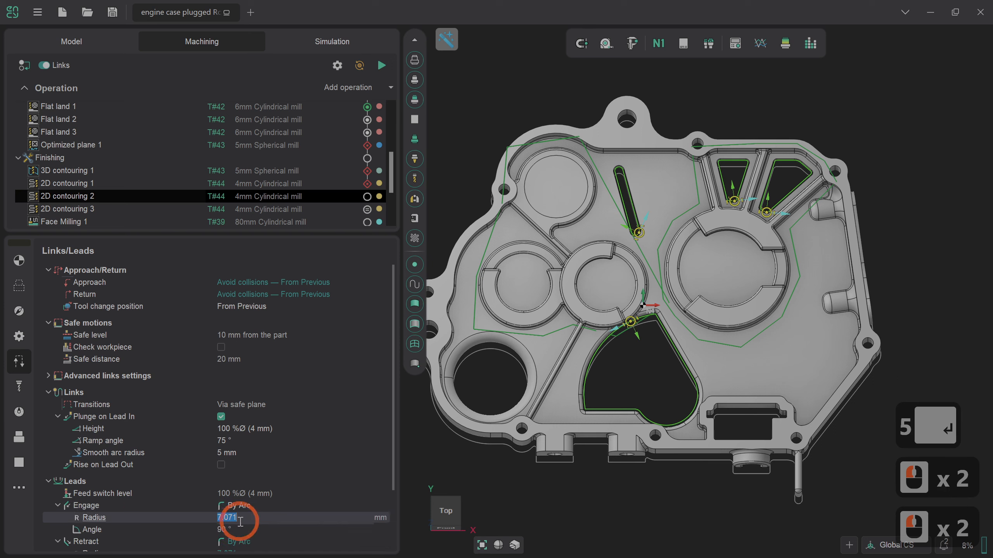
{"action": "type", "text": "3"}
{"action": "key", "text": "Return"}
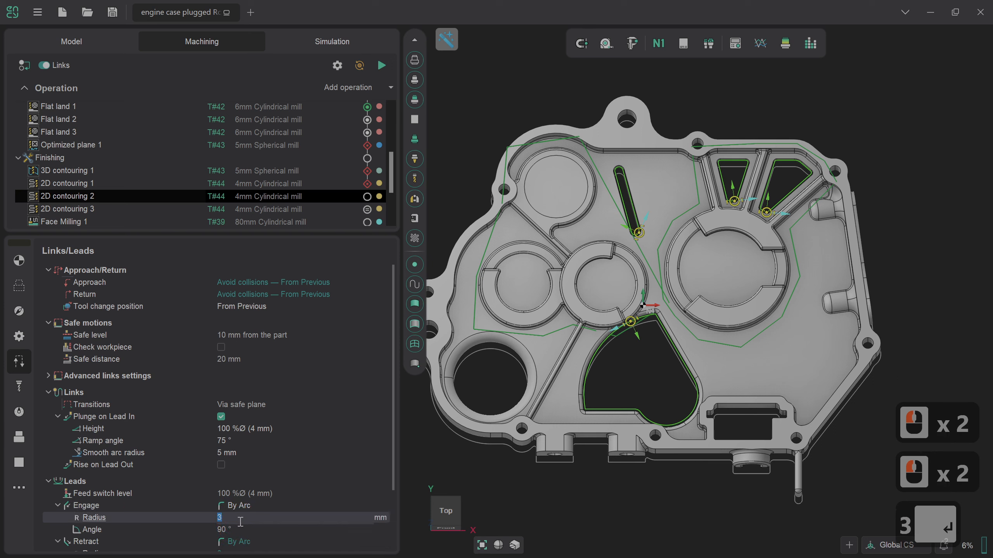
Step: Recalculate the 2D contouring 2 toolpath and check the lead-ins in the slot and the triangular openings from the top view
{"action": "left_click", "coordinate": [382, 66]}
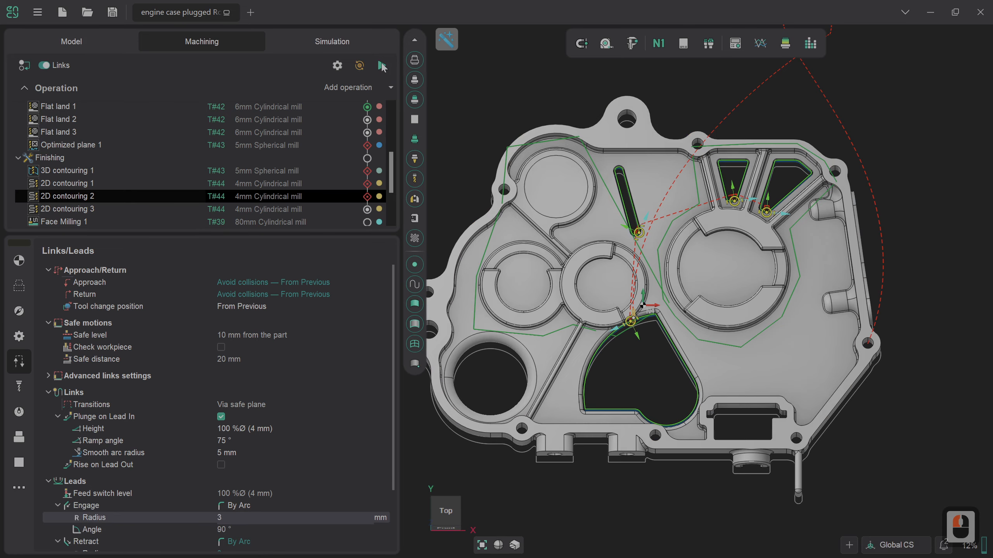
{"action": "scroll", "coordinate": [747, 222], "scroll_direction": "up", "scroll_amount": 5}
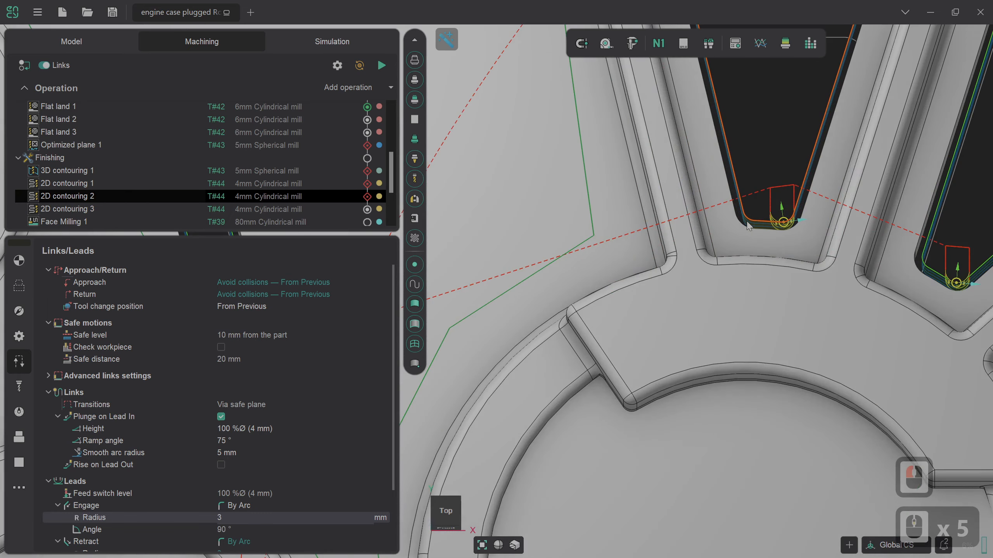
{"action": "scroll", "coordinate": [764, 221], "scroll_direction": "down", "scroll_amount": 1}
{"action": "scroll", "coordinate": [716, 332], "scroll_direction": "down", "scroll_amount": 2}
{"action": "scroll", "coordinate": [534, 323], "scroll_direction": "down", "scroll_amount": 3}
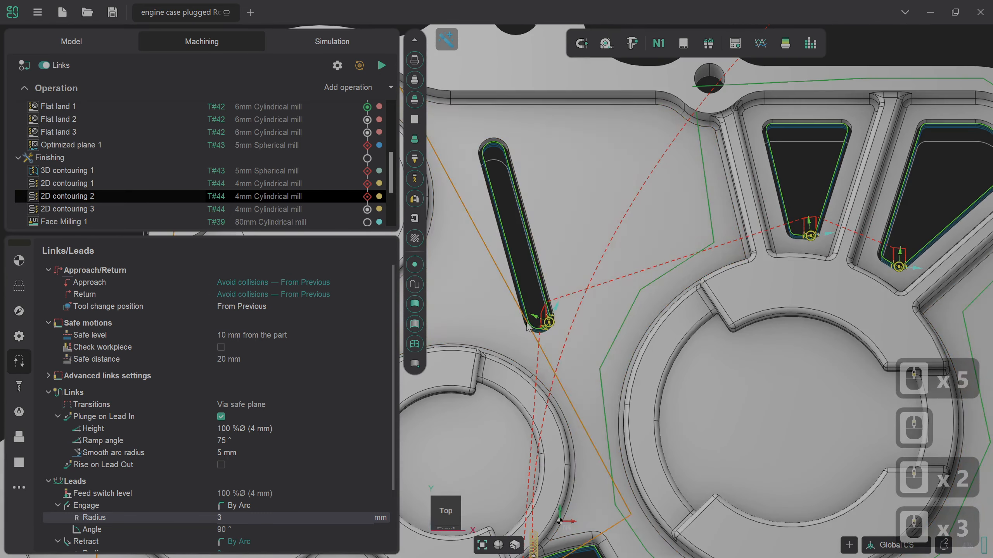
{"action": "scroll", "coordinate": [528, 326], "scroll_direction": "up", "scroll_amount": 3}
{"action": "scroll", "coordinate": [570, 297], "scroll_direction": "down", "scroll_amount": 3}
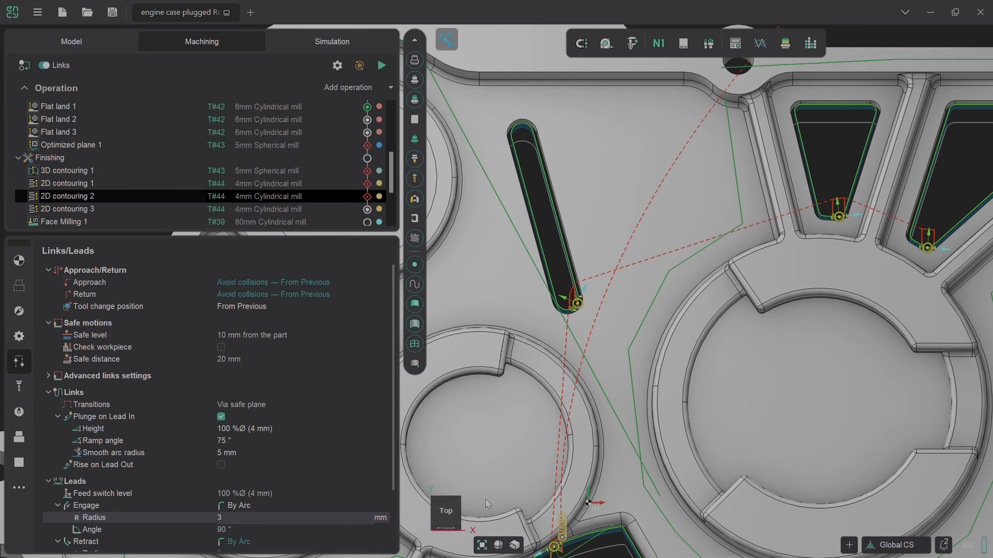
{"action": "left_click", "coordinate": [445, 511]}
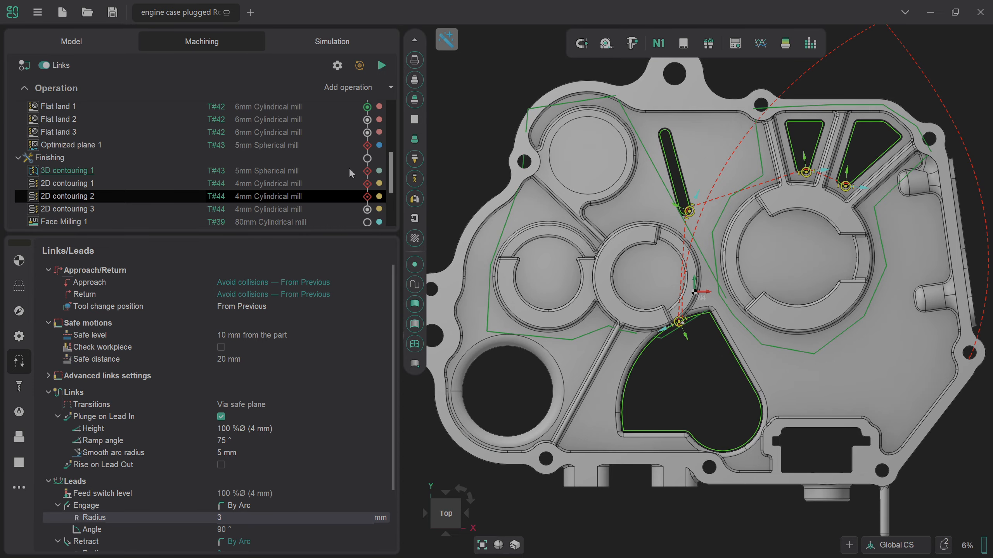
Step: Examine the simulated machining result around the large ring boss and the long side wall of the case
{"action": "key", "text": "alt+3"}
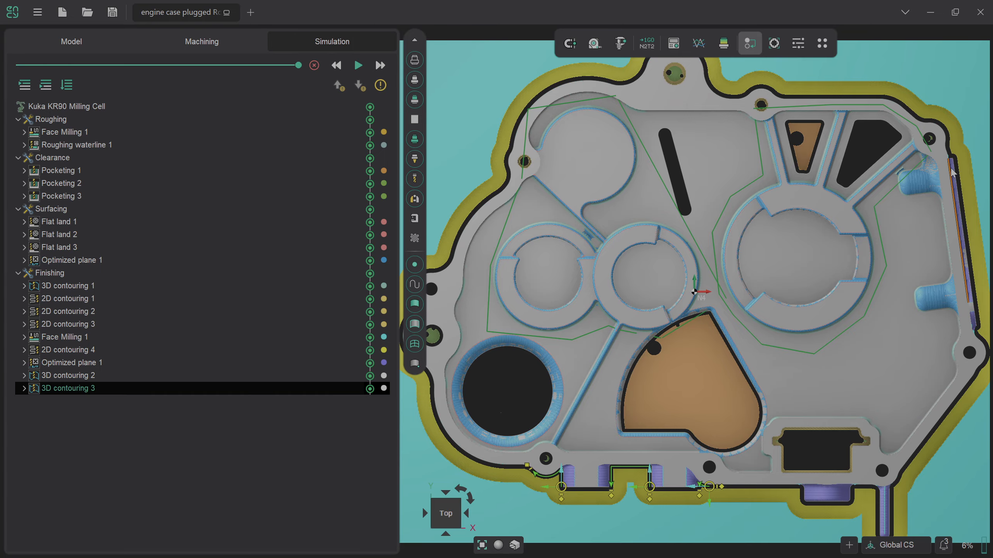
{"action": "scroll", "coordinate": [572, 299], "scroll_direction": "down", "scroll_amount": 1}
{"action": "scroll", "coordinate": [844, 279], "scroll_direction": "up", "scroll_amount": 2}
{"action": "middle_click_drag", "start_coordinate": [859, 277], "coordinate": [849, 274]}
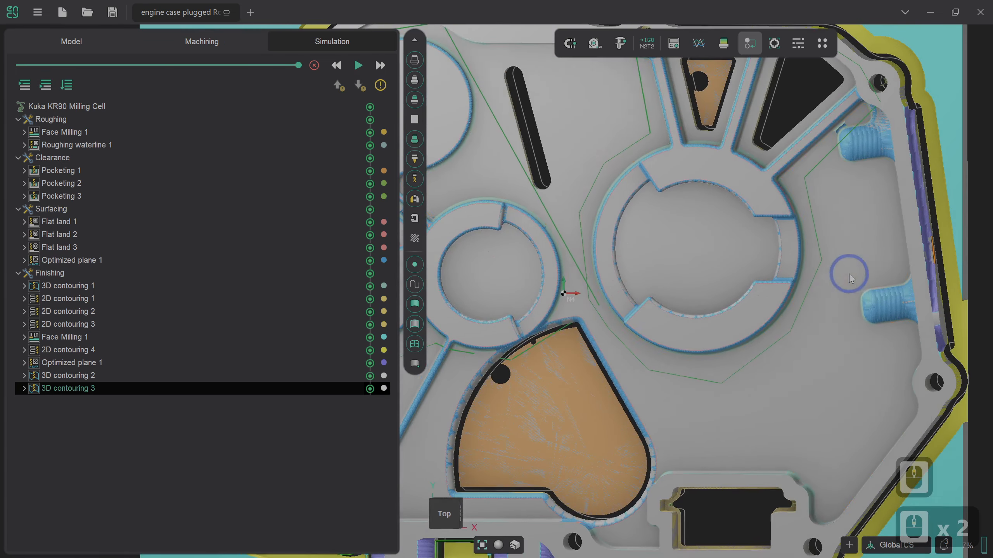
{"action": "scroll", "coordinate": [848, 273], "scroll_direction": "down", "scroll_amount": 1}
{"action": "scroll", "coordinate": [859, 195], "scroll_direction": "up", "scroll_amount": 3}
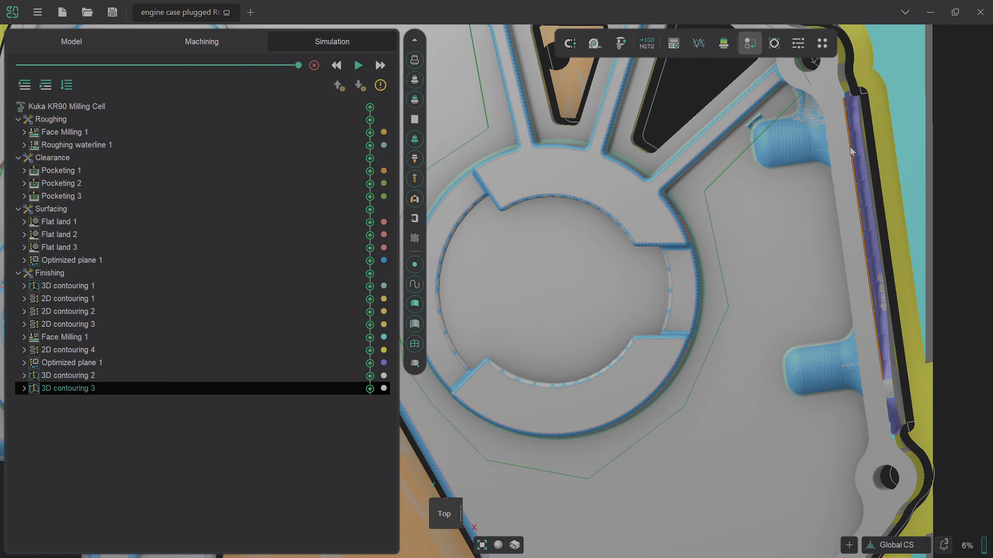
Step: Compare the simulated part with the model using the deviation colour map, checking the side wall and the inner floor
{"action": "left_click", "coordinate": [721, 45]}
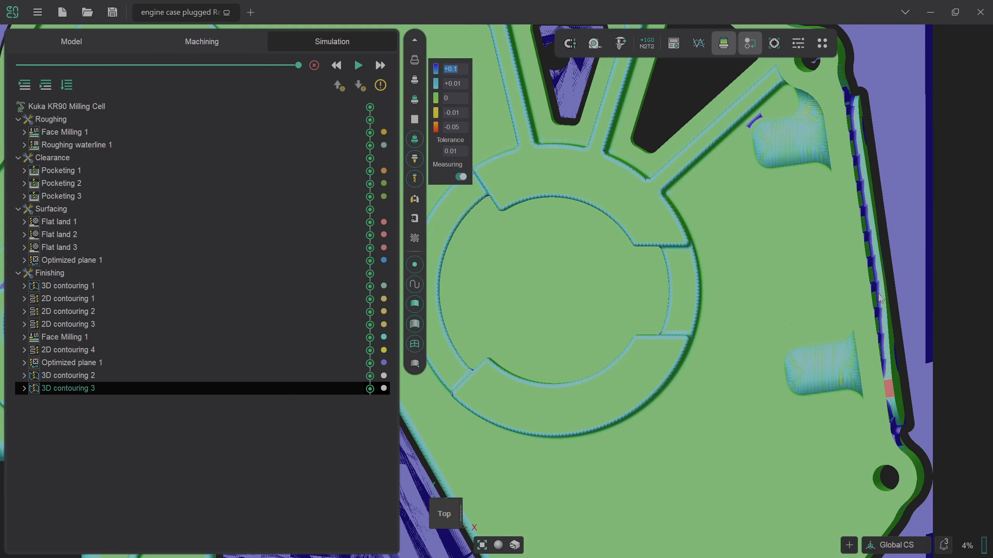
{"action": "scroll", "coordinate": [892, 301], "scroll_direction": "down", "scroll_amount": 2}
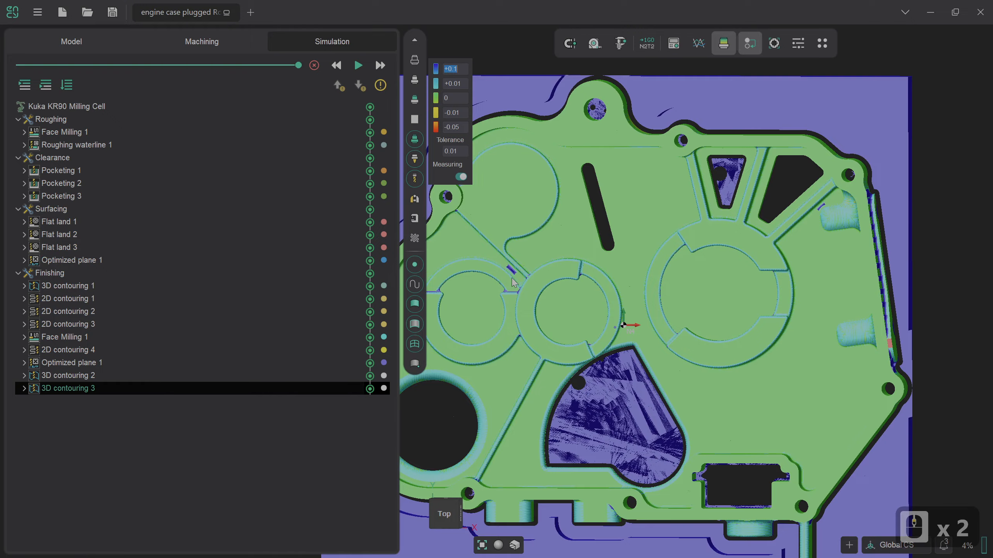
{"action": "left_click", "coordinate": [733, 54]}
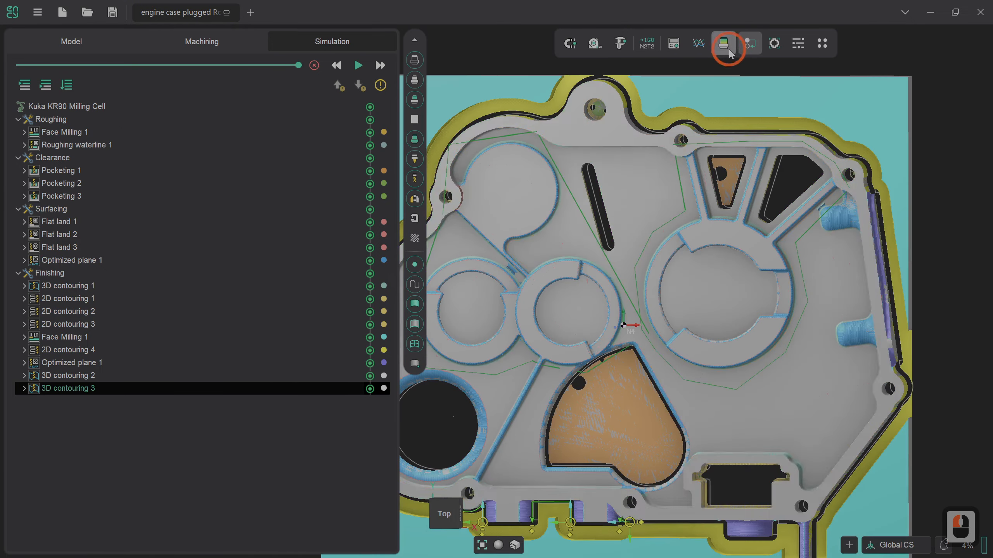
Step: Add a 3D Finishing plane operation after 3D contouring 3
{"action": "left_click", "coordinate": [230, 43]}
{"action": "left_click", "coordinate": [414, 199]}
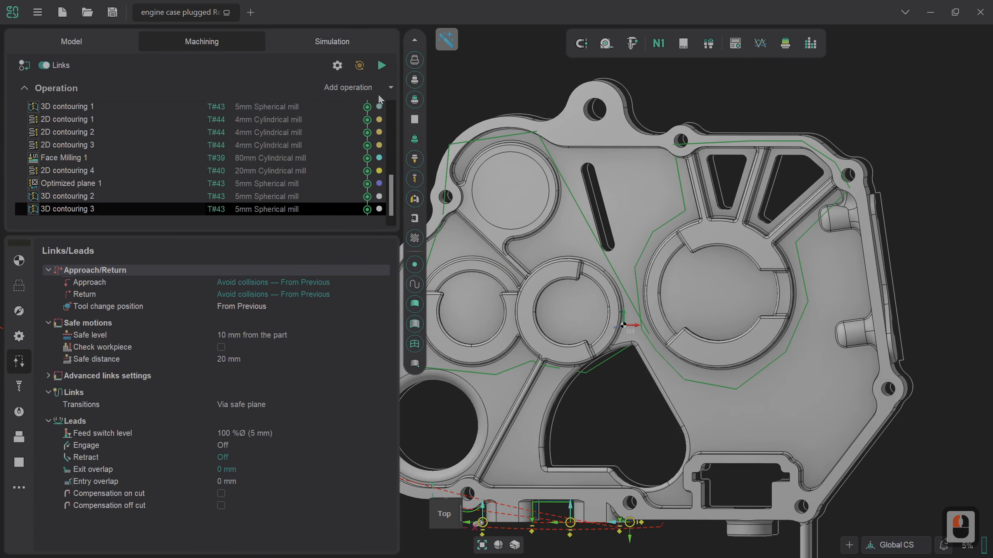
{"action": "left_click", "coordinate": [389, 88]}
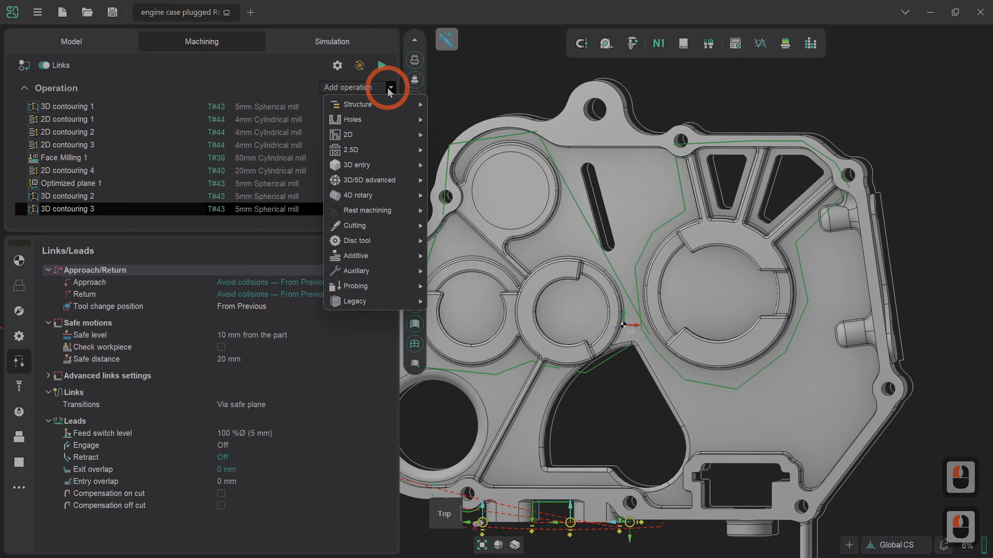
{"action": "mouse_move", "coordinate": [363, 166]}
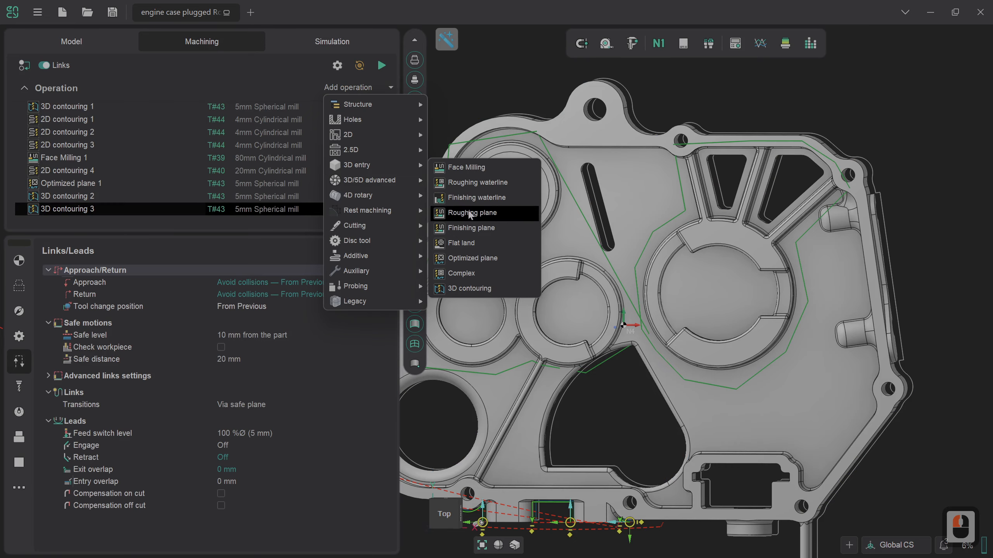
{"action": "left_click", "coordinate": [472, 228]}
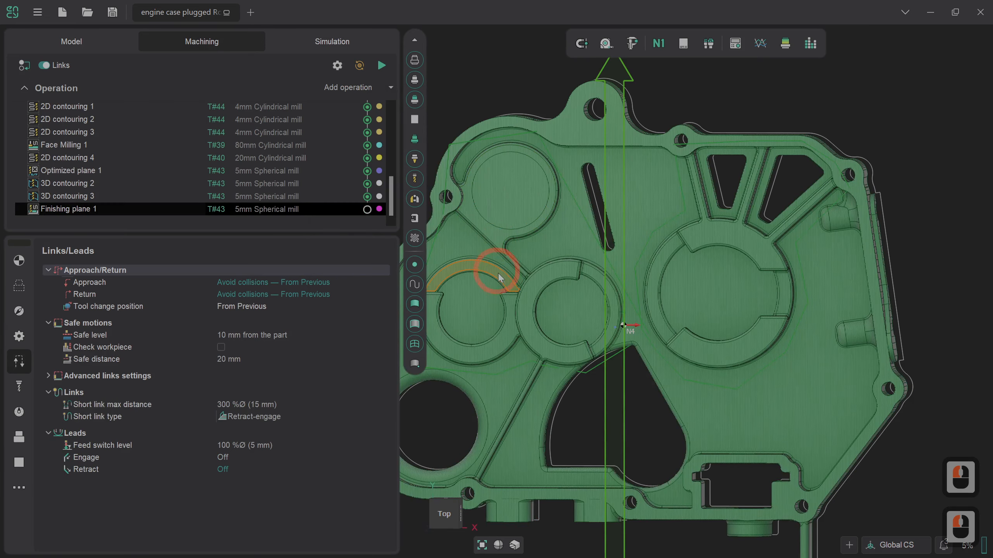
Step: Check the simulated surface of the narrow floor strip between the diagonal rib and the curved boss
{"action": "scroll", "coordinate": [500, 274], "scroll_direction": "up", "scroll_amount": 5}
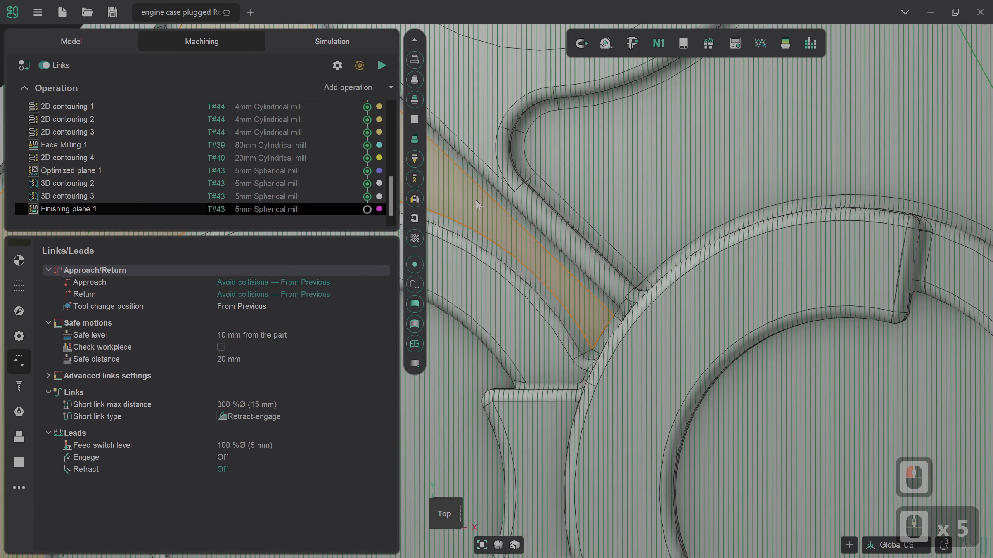
{"action": "left_click", "coordinate": [335, 48]}
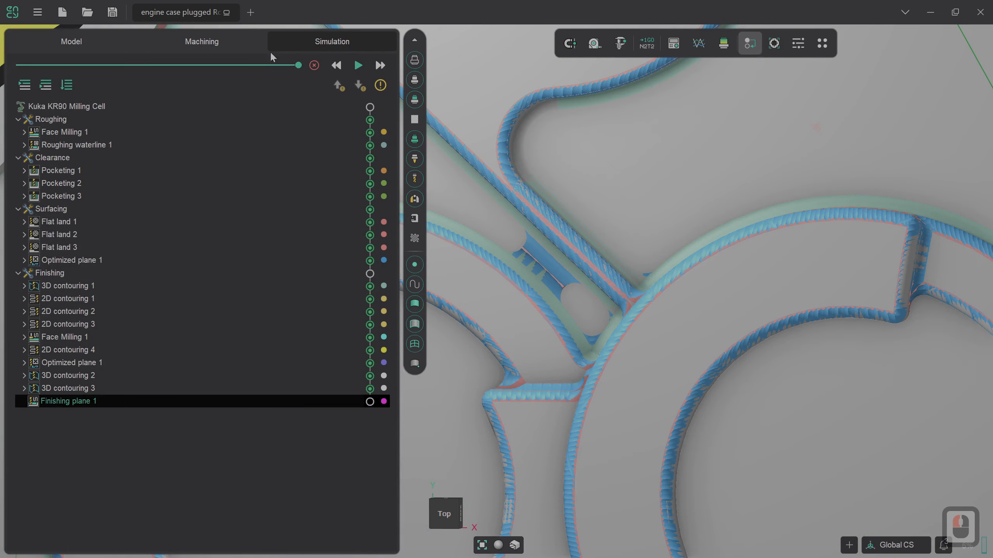
{"action": "left_click", "coordinate": [239, 41]}
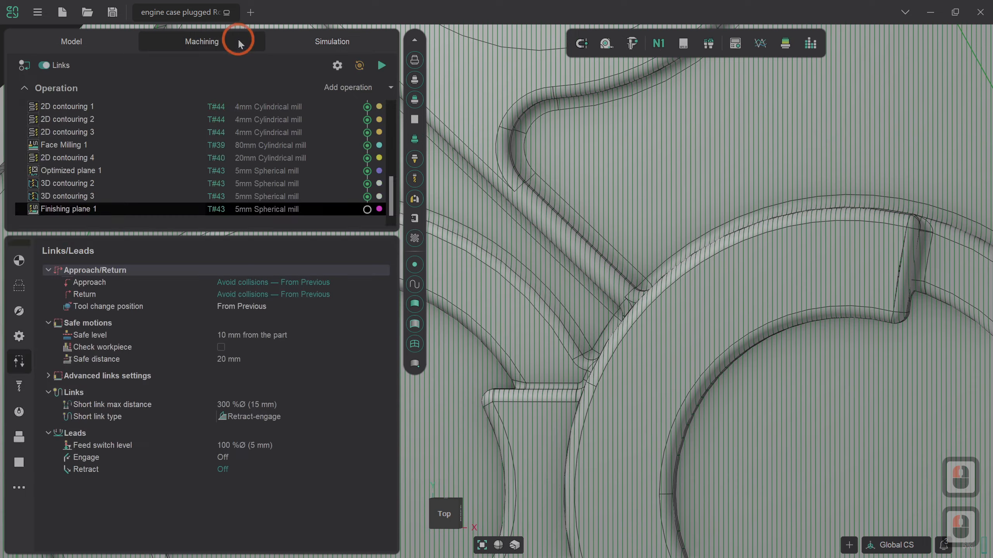
Step: Draw a closed polyline around the leftover floor strip between the diagonal rib and the curved boss for Finishing plane 1's job assignment
{"action": "left_click", "coordinate": [11, 287]}
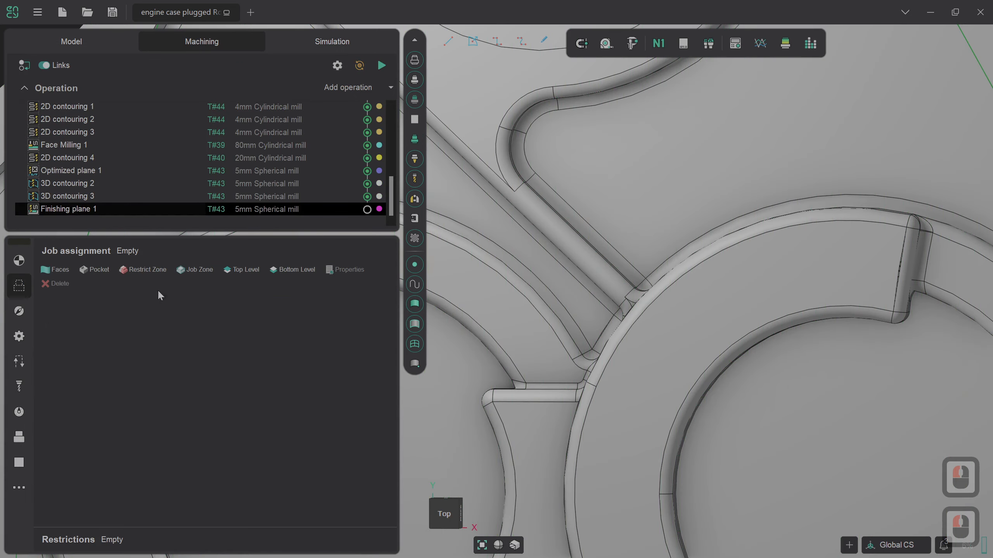
{"action": "left_click", "coordinate": [497, 41]}
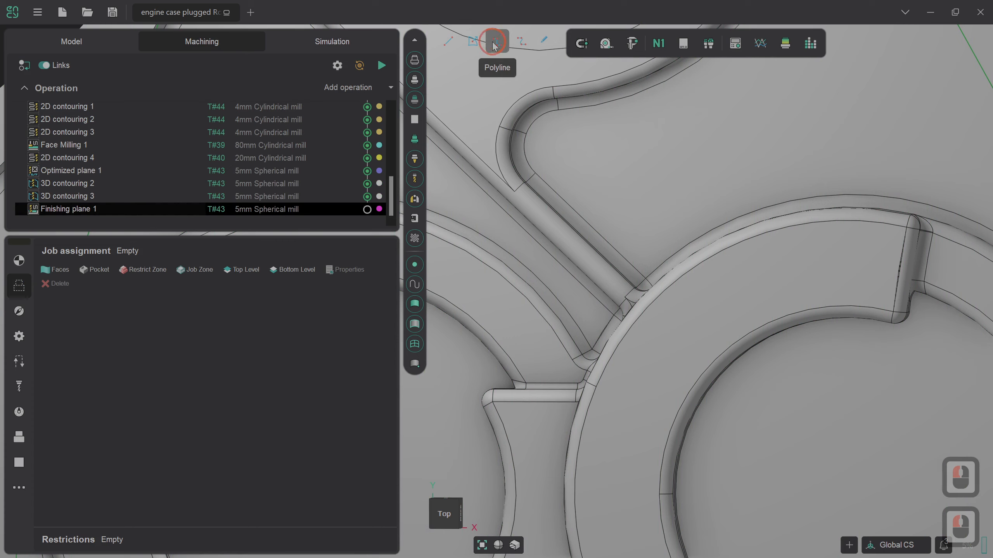
{"action": "left_click", "coordinate": [473, 229]}
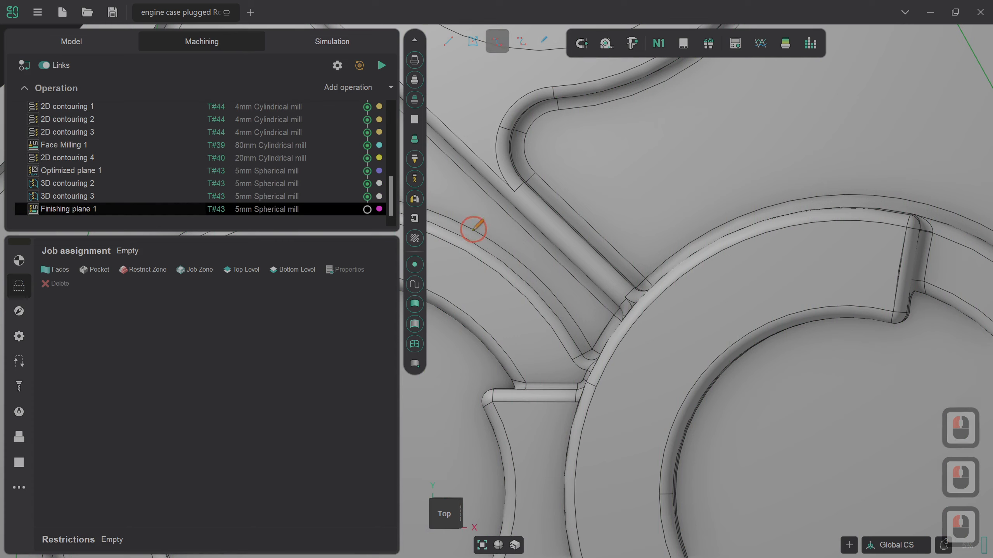
{"action": "left_click", "coordinate": [495, 204]}
{"action": "left_click", "coordinate": [497, 202]}
{"action": "left_click", "coordinate": [591, 292]}
{"action": "left_click", "coordinate": [571, 314]}
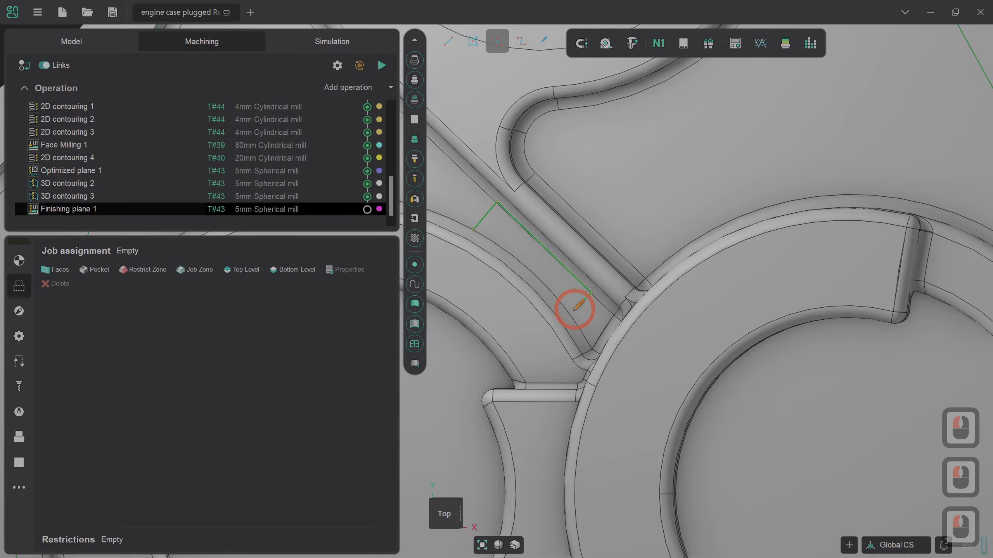
{"action": "left_click", "coordinate": [540, 279]}
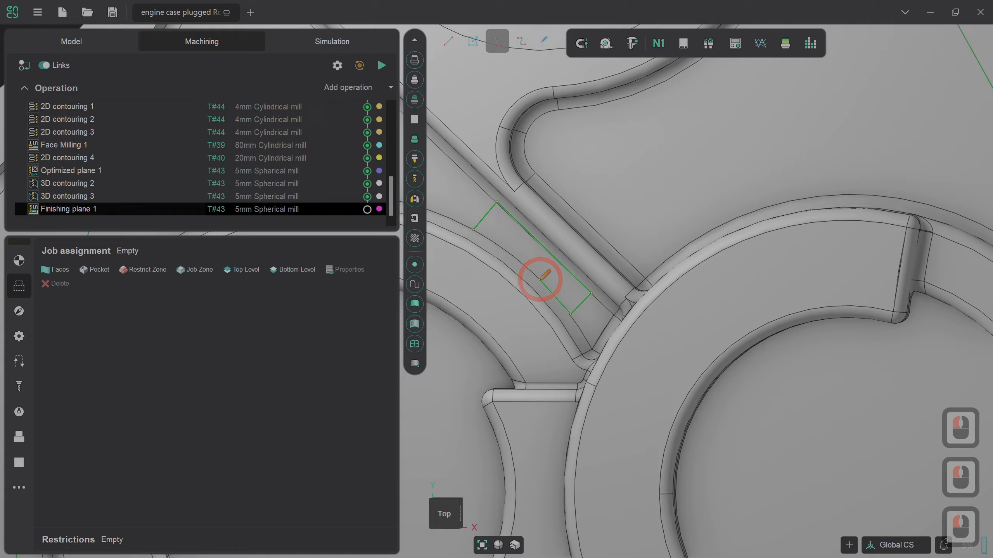
{"action": "left_click", "coordinate": [512, 254]}
{"action": "left_click", "coordinate": [484, 238]}
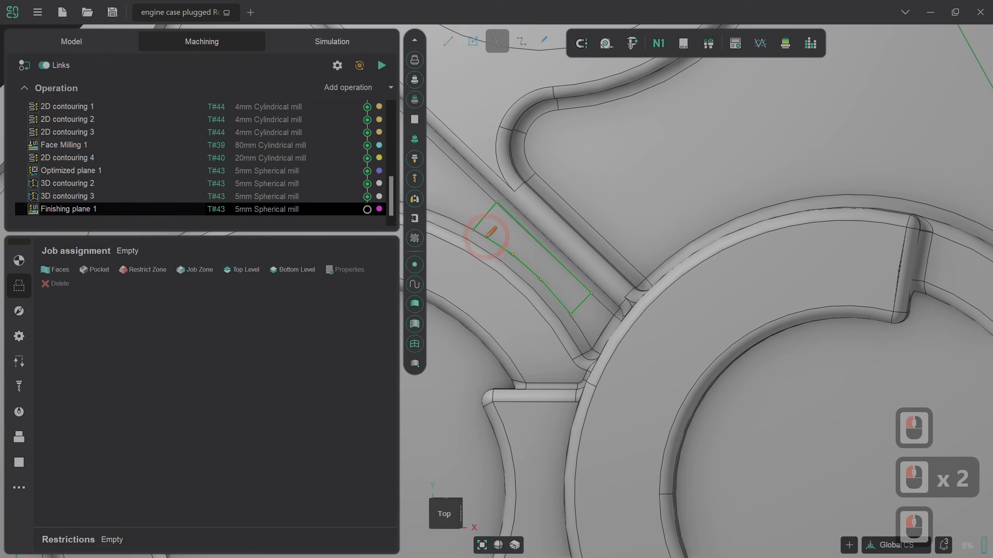
{"action": "left_click", "coordinate": [473, 229]}
{"action": "left_click", "coordinate": [473, 229]}
{"action": "left_click", "coordinate": [497, 41]}
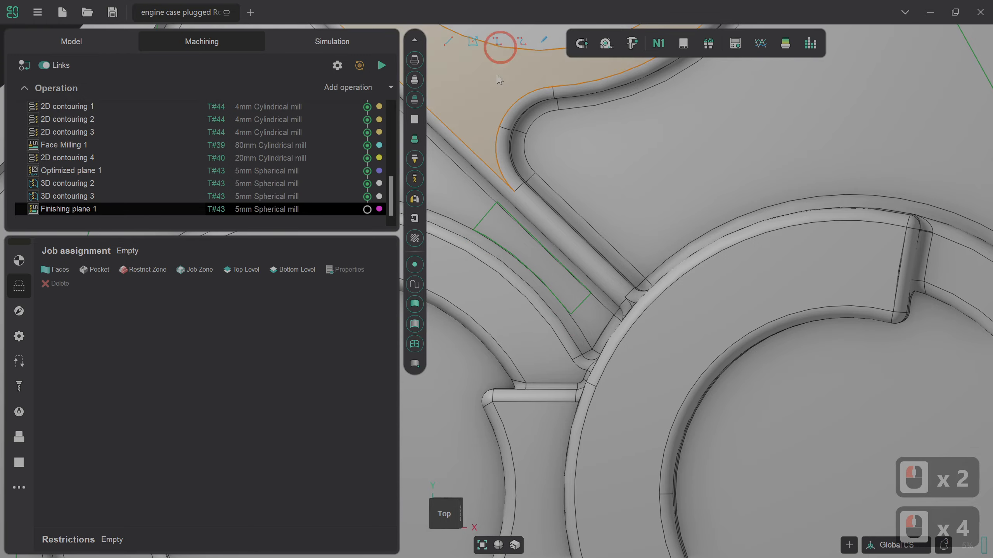
Step: Select the floor strip outline and check its fit around the leftover material in the simulation
{"action": "left_click", "coordinate": [505, 235]}
{"action": "left_click", "coordinate": [370, 54]}
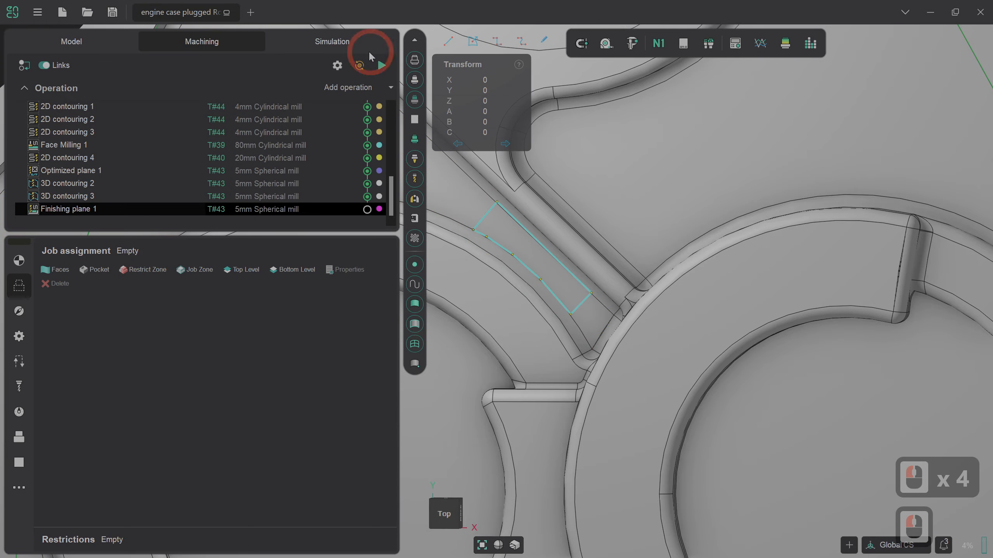
{"action": "left_click", "coordinate": [358, 46]}
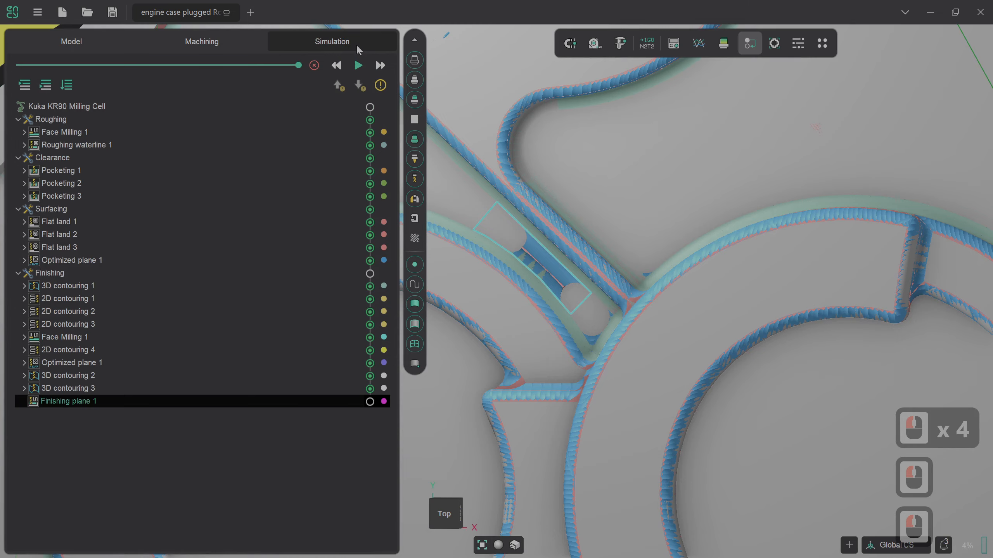
{"action": "left_click", "coordinate": [228, 42]}
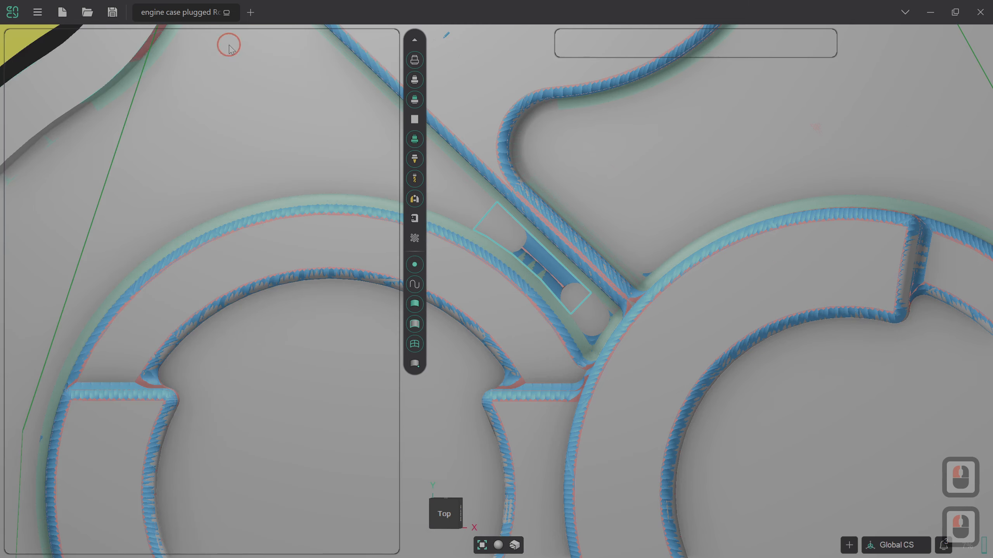
Step: Check the simulation for leftover material between the long diagonal rib and the rounded side boss
{"action": "left_click", "coordinate": [396, 259]}
{"action": "scroll", "coordinate": [479, 294], "scroll_direction": "down", "scroll_amount": 4}
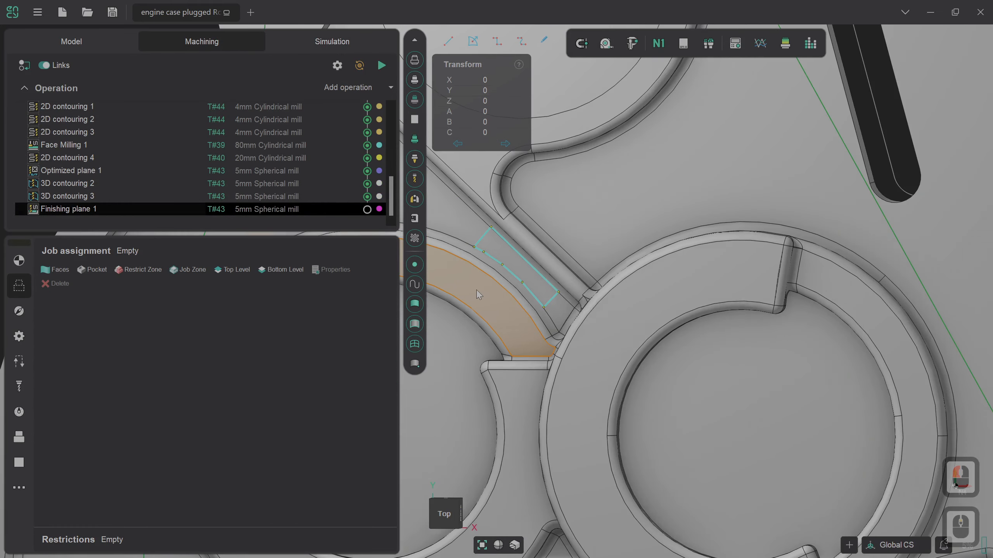
{"action": "scroll", "coordinate": [939, 186], "scroll_direction": "up", "scroll_amount": 5}
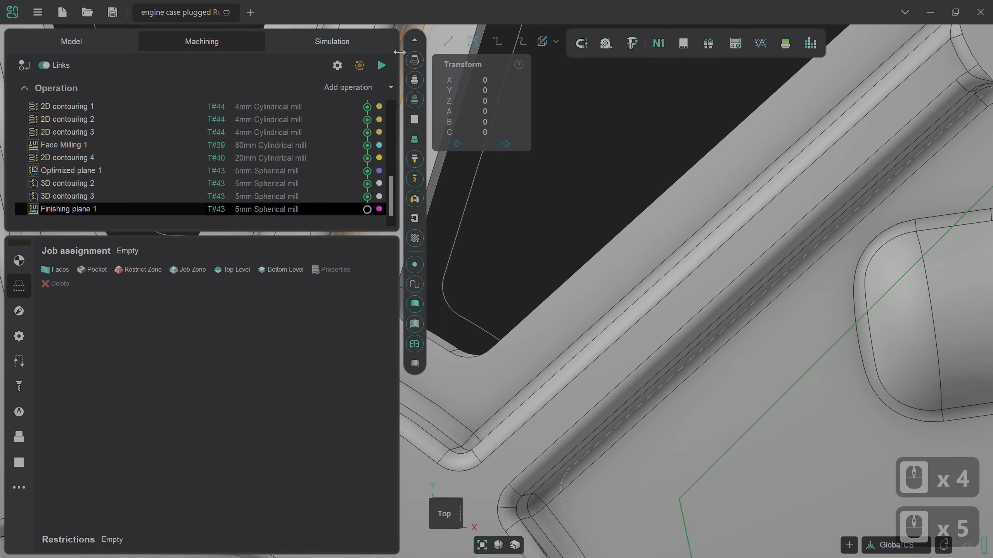
{"action": "left_click", "coordinate": [359, 39]}
{"action": "left_click", "coordinate": [233, 49]}
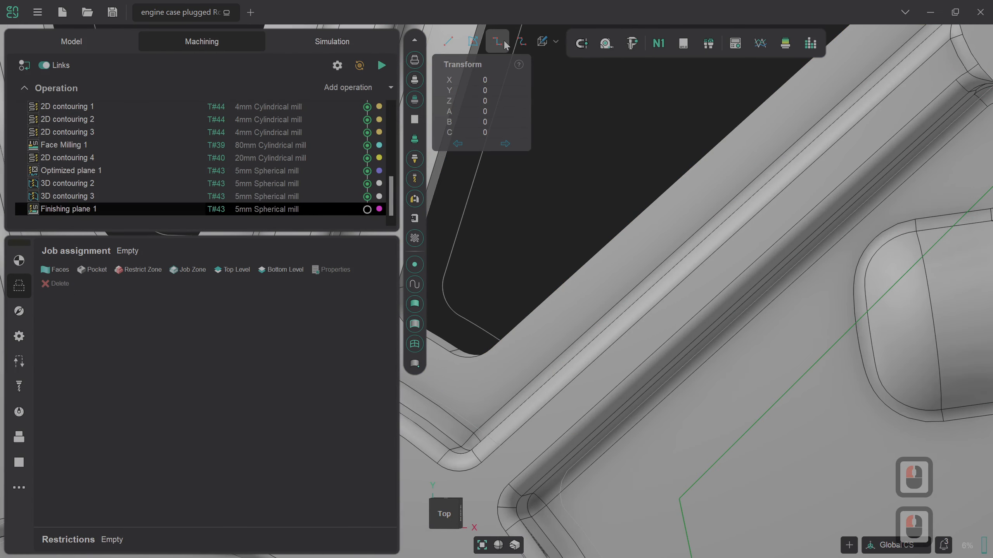
Step: Draw a second closed polyline around the floor area between the long diagonal rib and the rounded side boss, following the boss edge
{"action": "left_click", "coordinate": [497, 41]}
{"action": "left_click", "coordinate": [933, 156]}
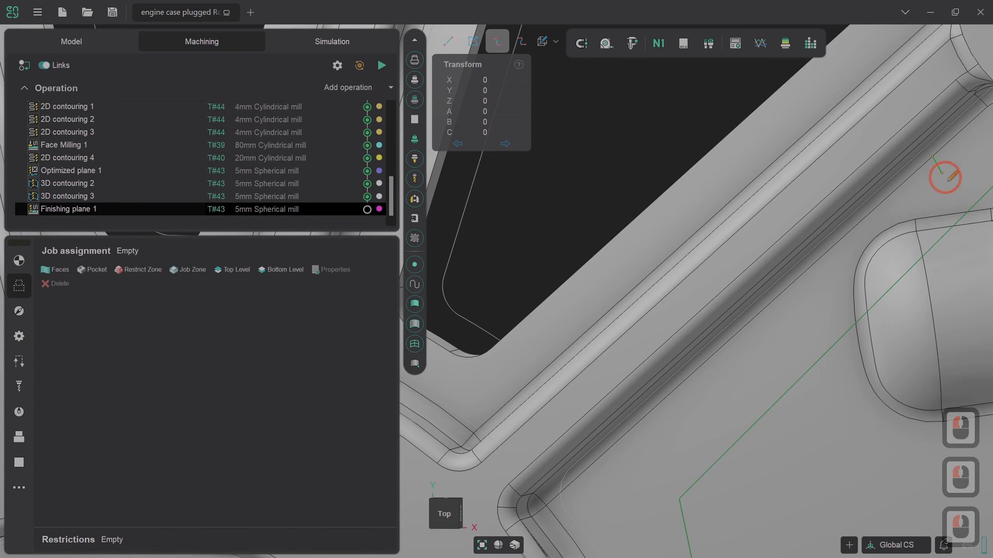
{"action": "left_click", "coordinate": [962, 211]}
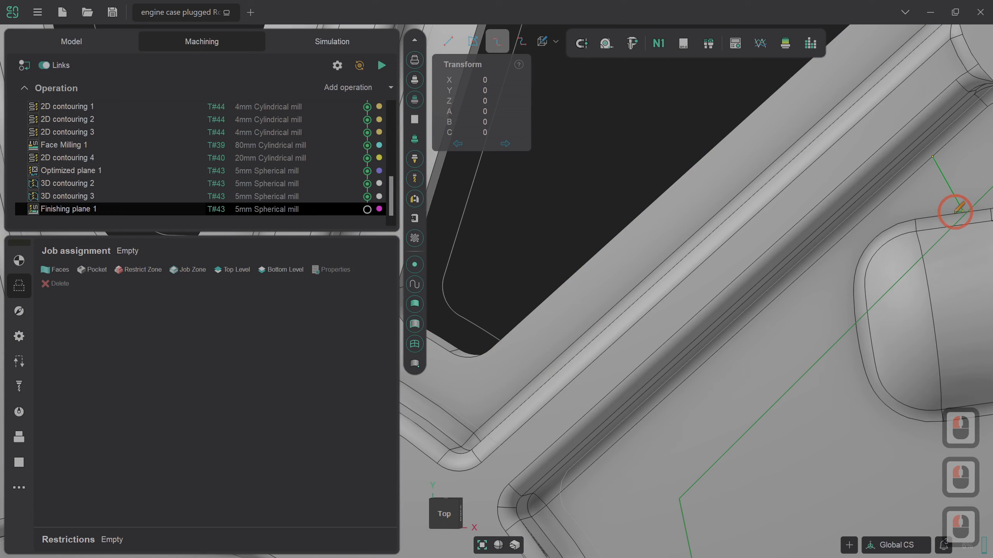
{"action": "left_click", "coordinate": [921, 217]}
{"action": "left_click", "coordinate": [888, 227]}
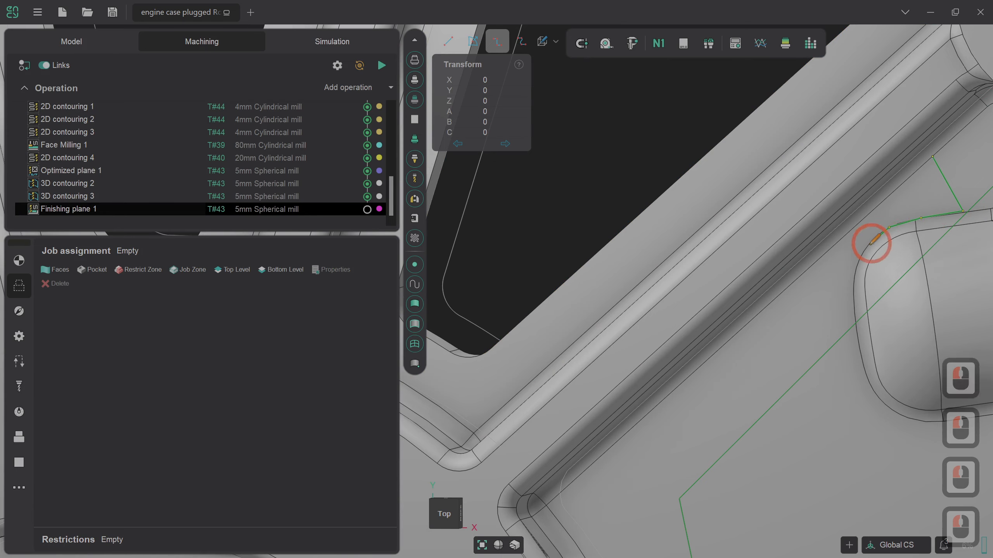
{"action": "left_click", "coordinate": [856, 270]}
{"action": "double_click", "coordinate": [852, 284]}
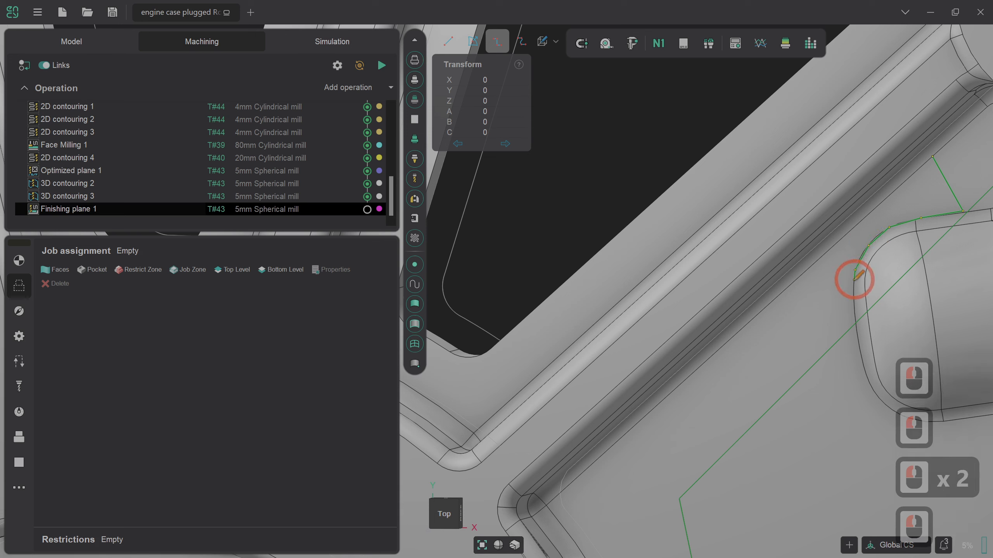
{"action": "double_click", "coordinate": [829, 257]}
{"action": "left_click", "coordinate": [824, 255]}
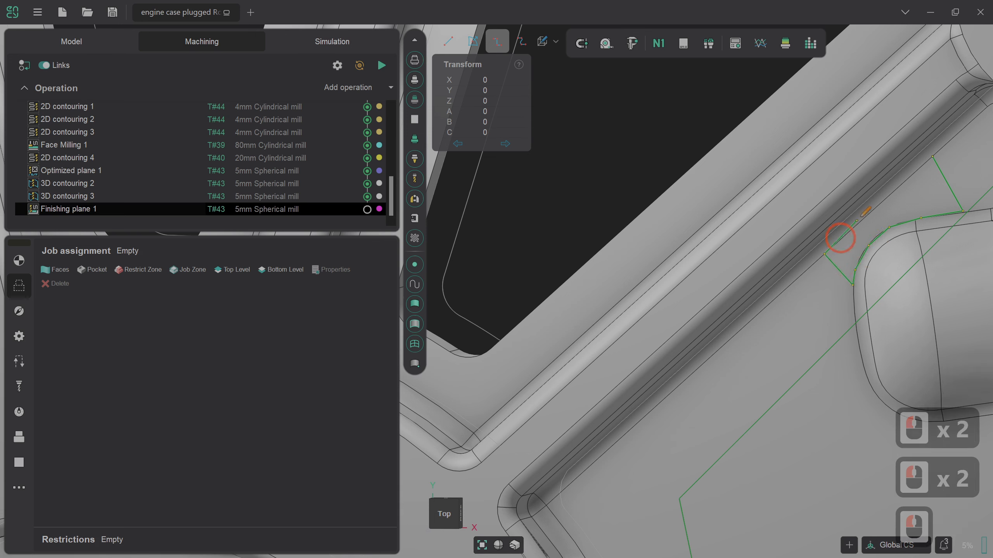
{"action": "left_click", "coordinate": [932, 156]}
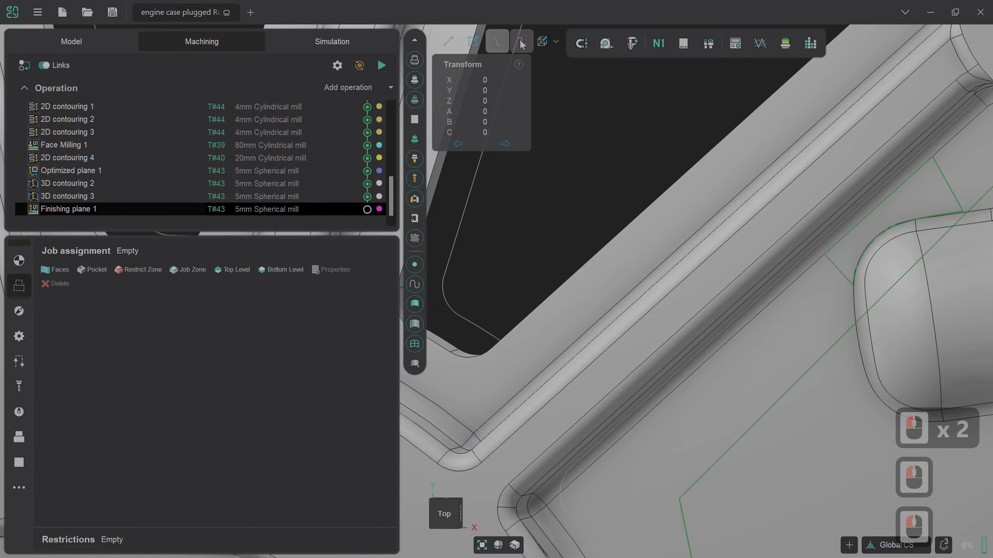
{"action": "left_click", "coordinate": [494, 40]}
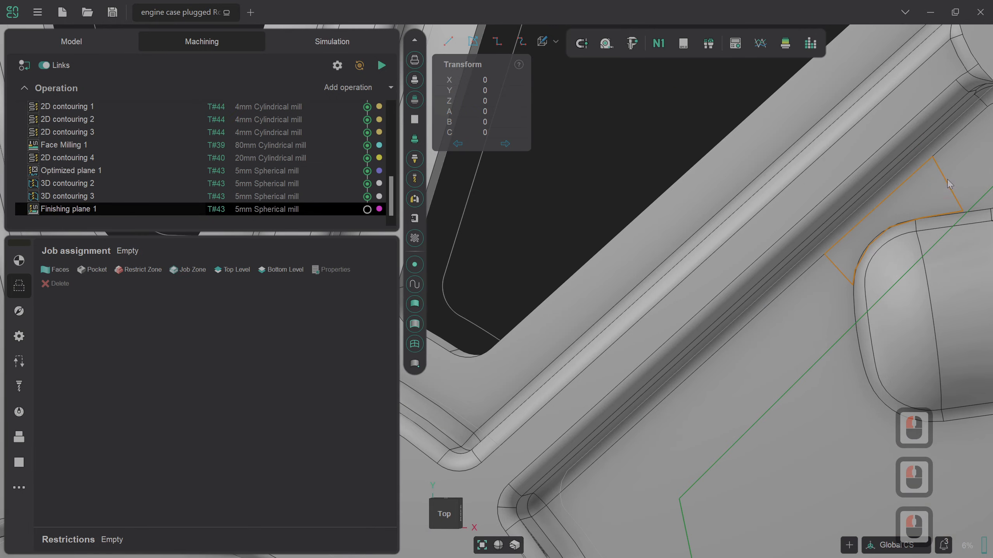
Step: Check the second outline against the simulated leftover, and assign both outlines as job zones of Finishing plane 1
{"action": "left_click", "coordinate": [952, 191]}
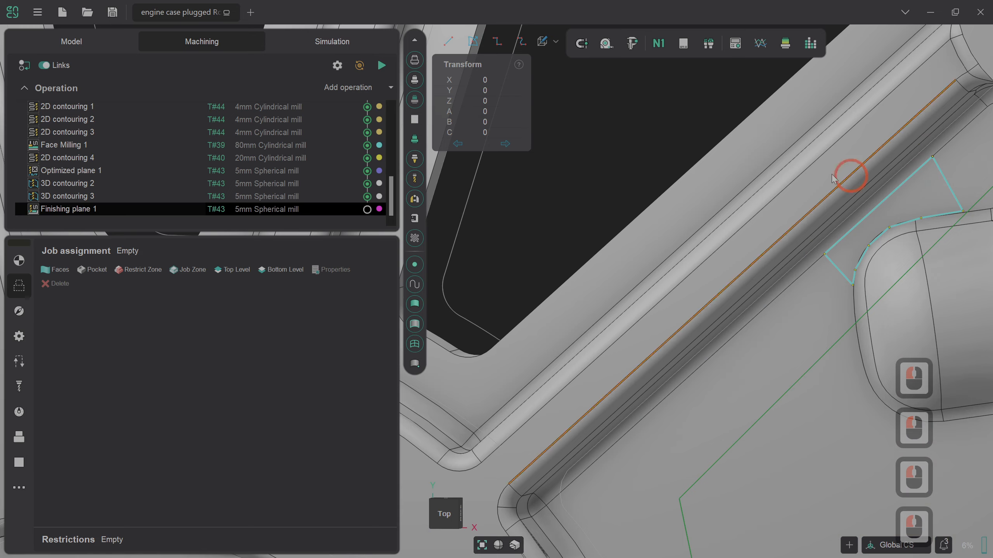
{"action": "left_click", "coordinate": [349, 44]}
{"action": "left_click", "coordinate": [253, 39]}
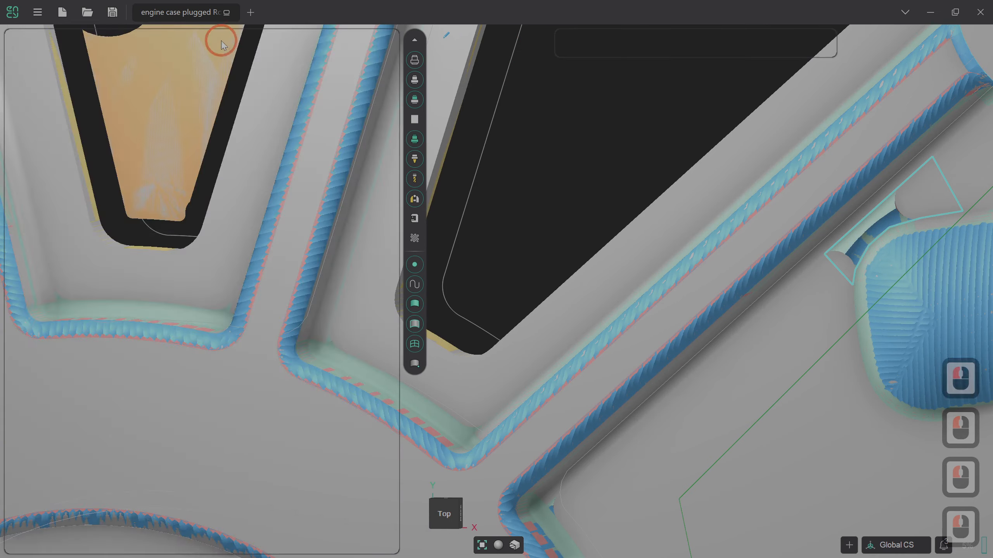
{"action": "left_click", "coordinate": [675, 264]}
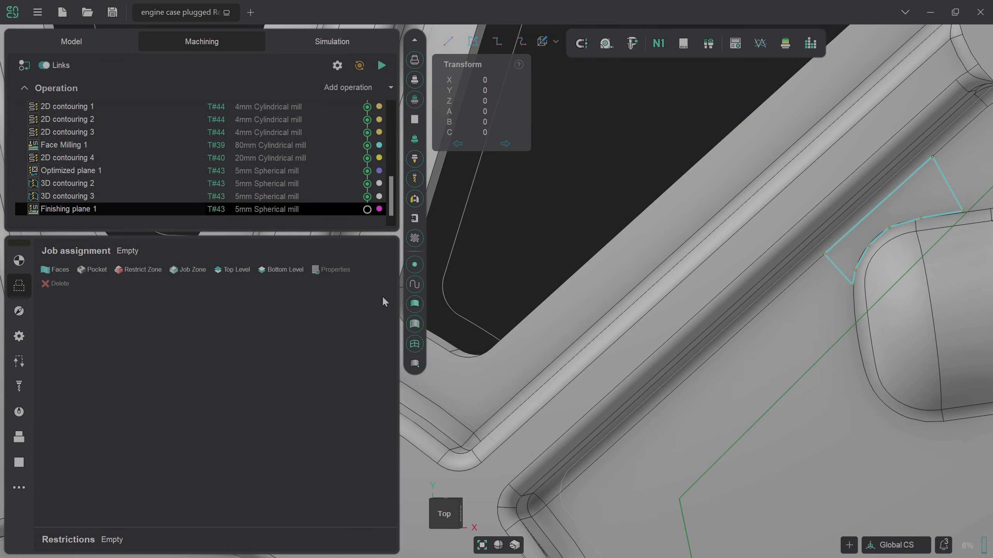
{"action": "left_click", "coordinate": [188, 273]}
Step: Examine the coverage of the two job zones, Spline 3 and Spline 4, on the case floor
{"action": "scroll", "coordinate": [614, 348], "scroll_direction": "down", "scroll_amount": 5}
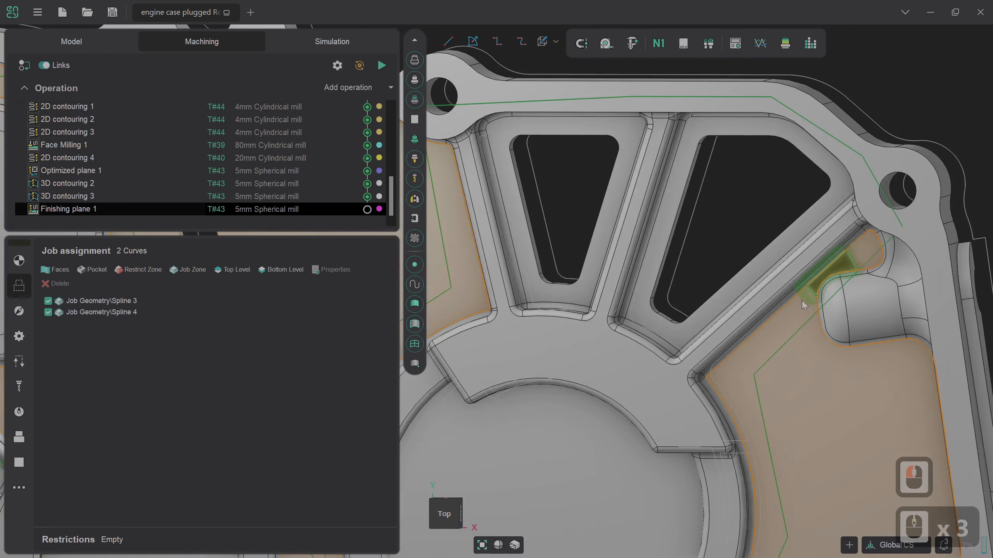
{"action": "scroll", "coordinate": [801, 299], "scroll_direction": "down", "scroll_amount": 2}
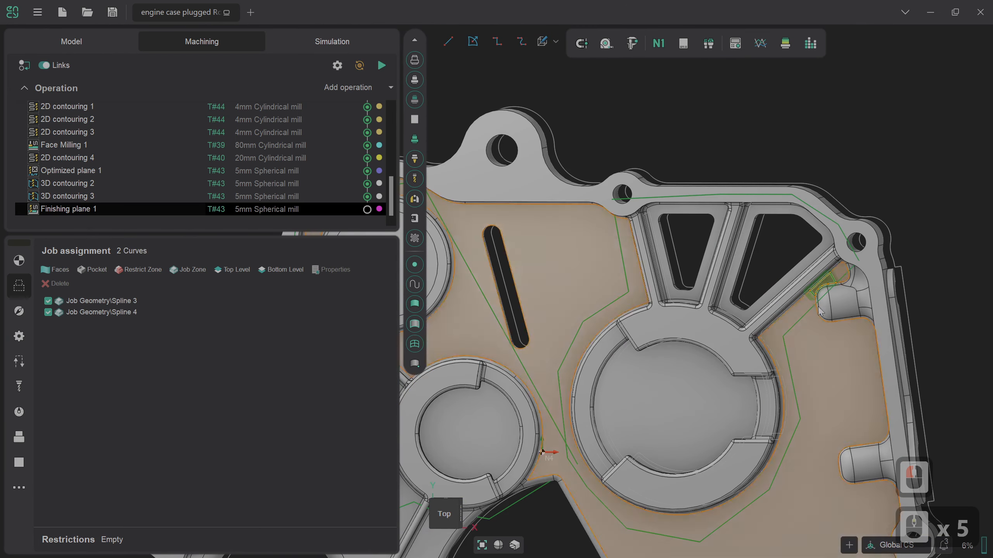
{"action": "scroll", "coordinate": [803, 258], "scroll_direction": "up", "scroll_amount": 6}
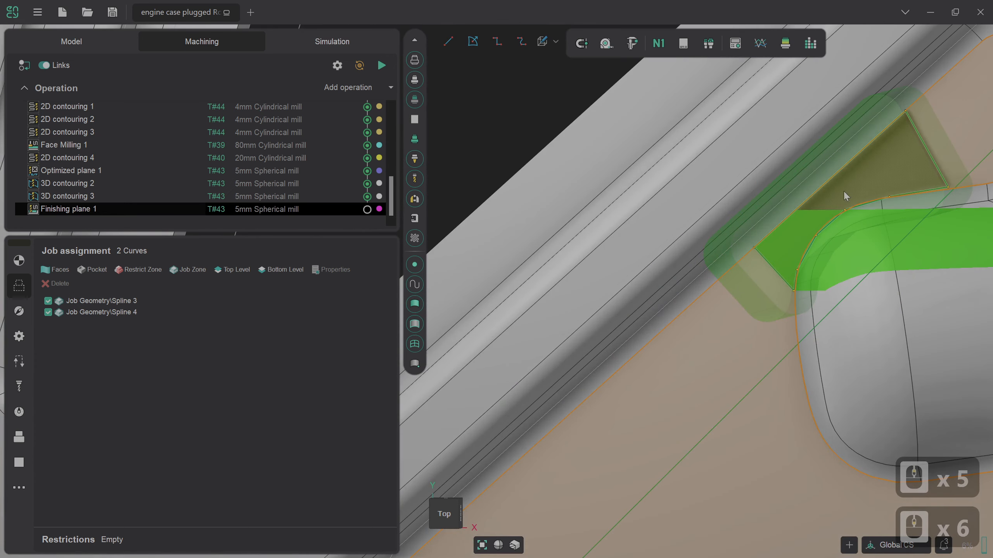
{"action": "left_click", "coordinate": [118, 315]}
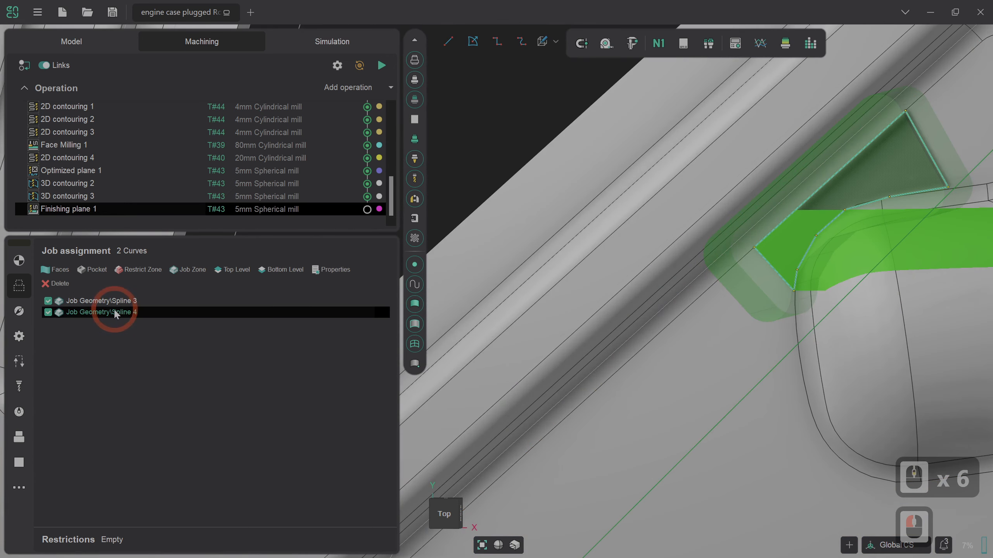
{"action": "left_click", "coordinate": [98, 300]}
{"action": "scroll", "coordinate": [547, 363], "scroll_direction": "down", "scroll_amount": 4}
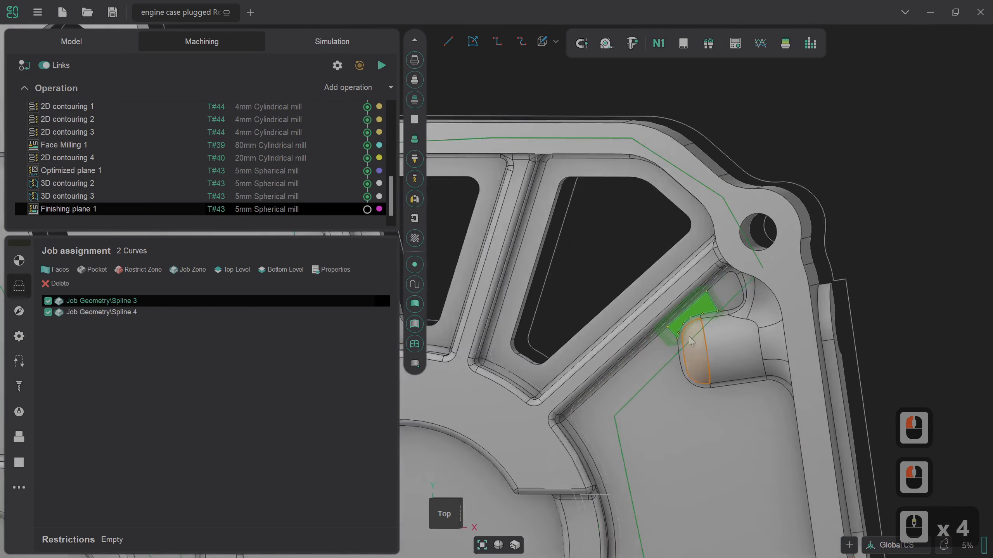
{"action": "scroll", "coordinate": [691, 341], "scroll_direction": "down", "scroll_amount": 5}
{"action": "scroll", "coordinate": [575, 376], "scroll_direction": "up", "scroll_amount": 3}
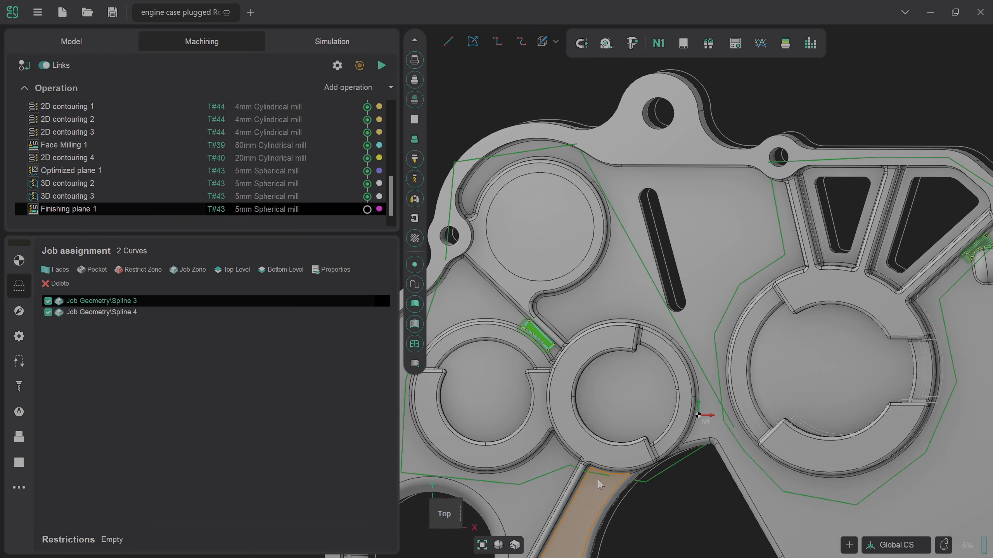
Step: Assign the case floor face around the two ring bosses as the bottom level of Finishing plane 1
{"action": "left_click", "coordinate": [473, 310]}
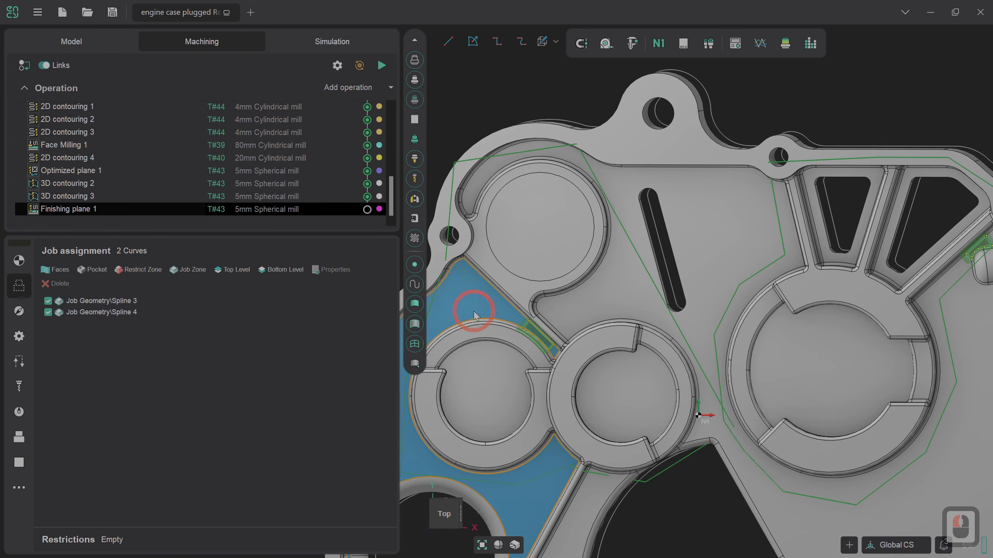
{"action": "left_click", "coordinate": [285, 269]}
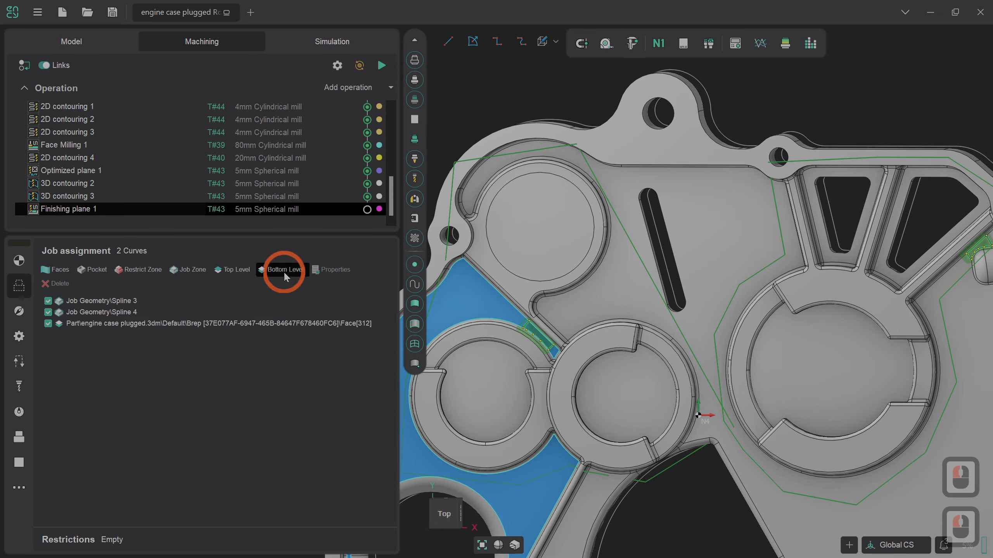
{"action": "left_click", "coordinate": [551, 374]}
{"action": "right_click_drag", "start_coordinate": [550, 374], "coordinate": [554, 311]}
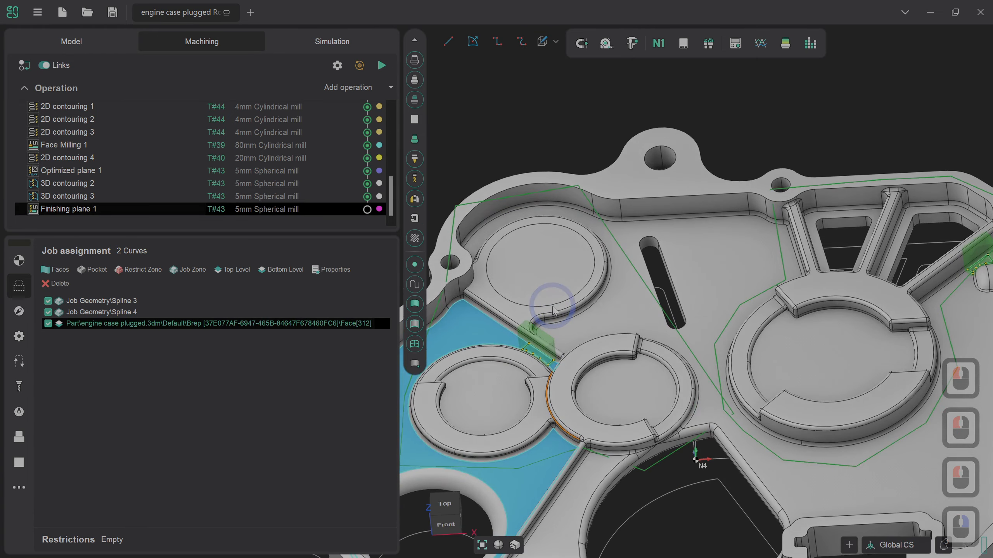
Step: Set the top machining level of Finishing plane 1 to 64 mm in its strategy settings
{"action": "left_click", "coordinate": [19, 310]}
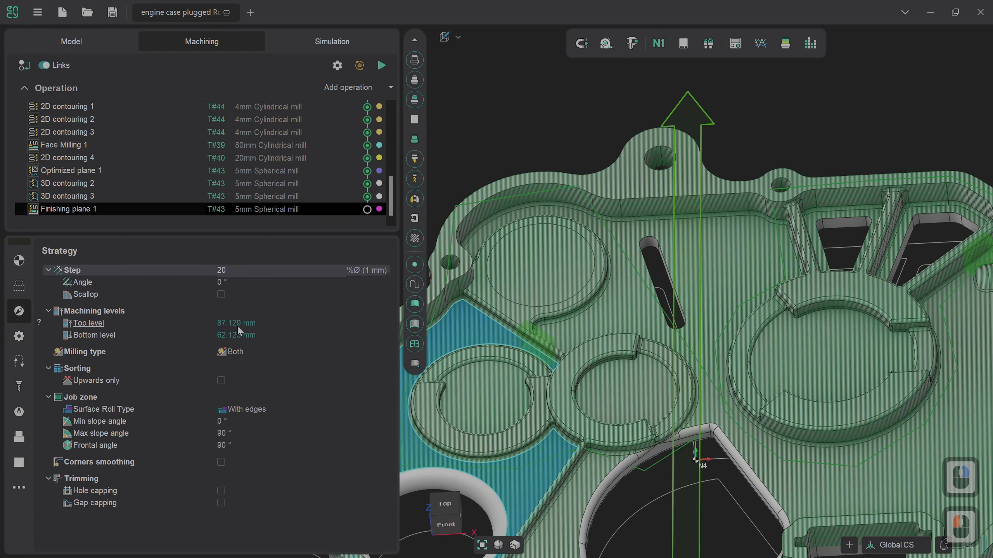
{"action": "left_click", "coordinate": [266, 322]}
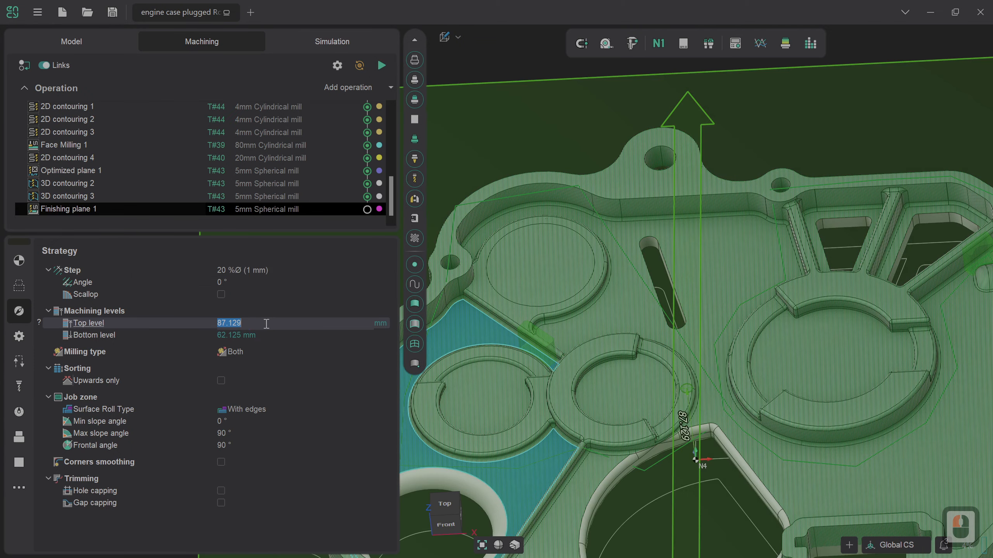
{"action": "type", "text": "64"}
{"action": "key", "text": "Return"}
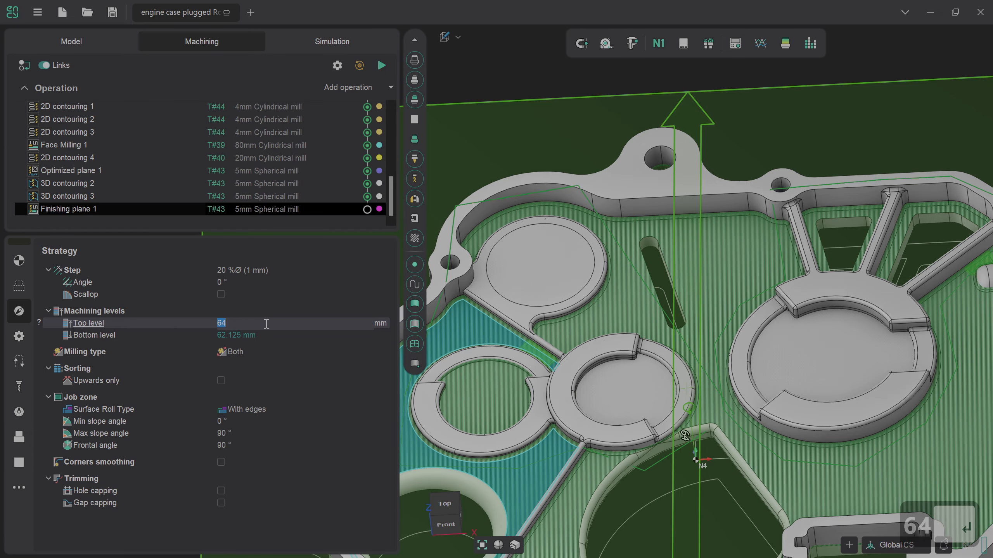
Step: Enable scallop-based stepover for Finishing plane 1 with a scallop height of 0.1 mm
{"action": "left_click", "coordinate": [222, 293]}
{"action": "left_click", "coordinate": [243, 293]}
{"action": "type", "text": "0.1"}
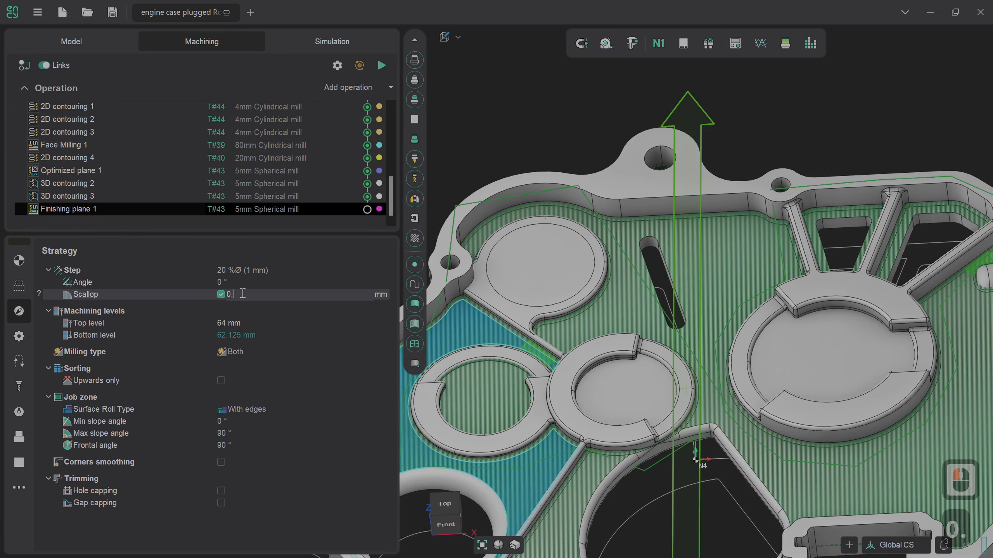
{"action": "key", "text": "Return"}
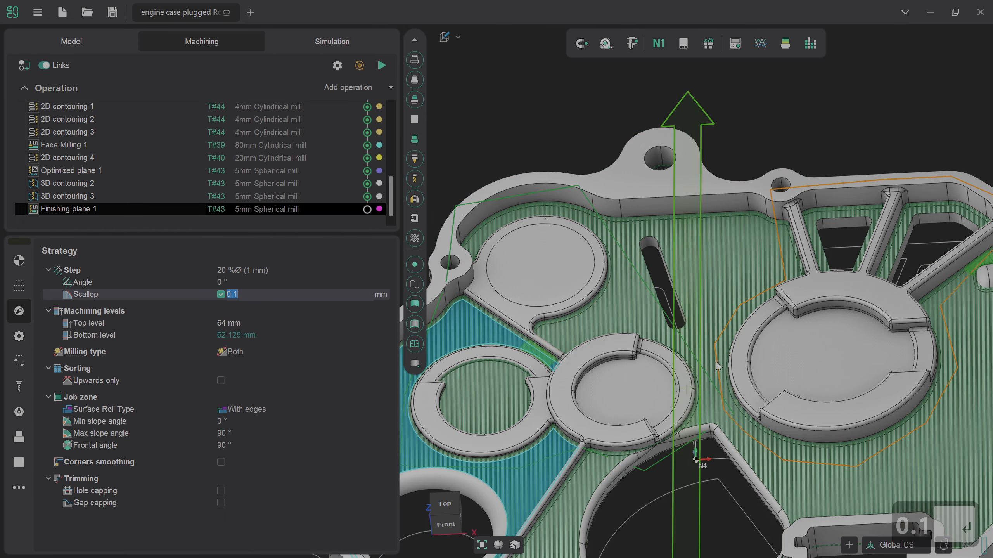
Step: Set the step angle of Finishing plane 1 to -90° and calculate its toolpath
{"action": "scroll", "coordinate": [714, 362], "scroll_direction": "down", "scroll_amount": 3}
{"action": "scroll", "coordinate": [802, 327], "scroll_direction": "up", "scroll_amount": 3}
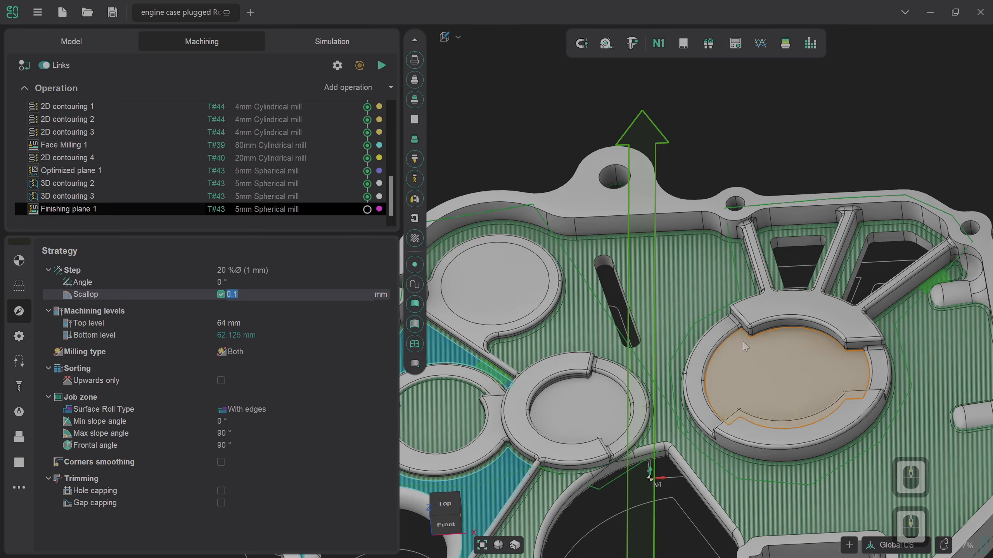
{"action": "middle_click_drag", "start_coordinate": [714, 348], "coordinate": [718, 398]}
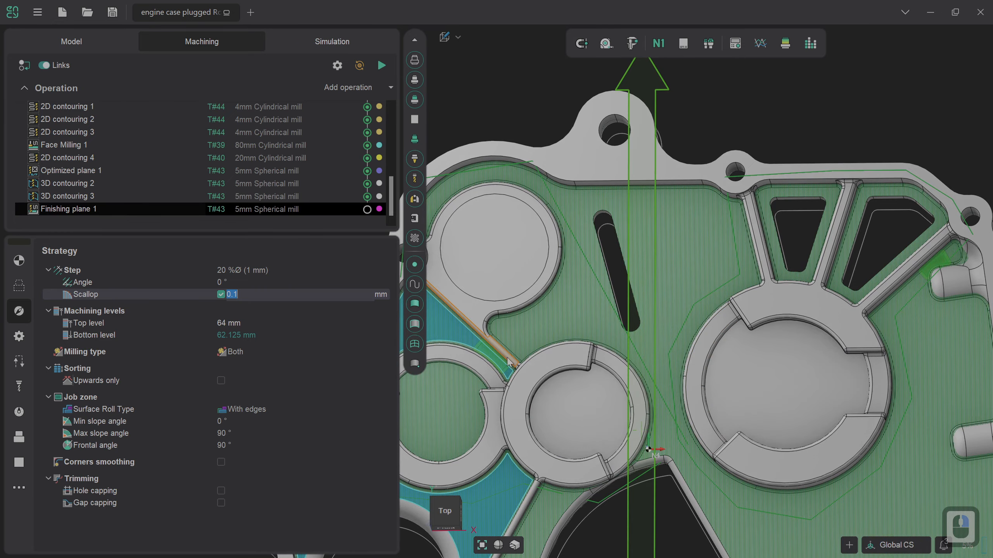
{"action": "left_click", "coordinate": [240, 282]}
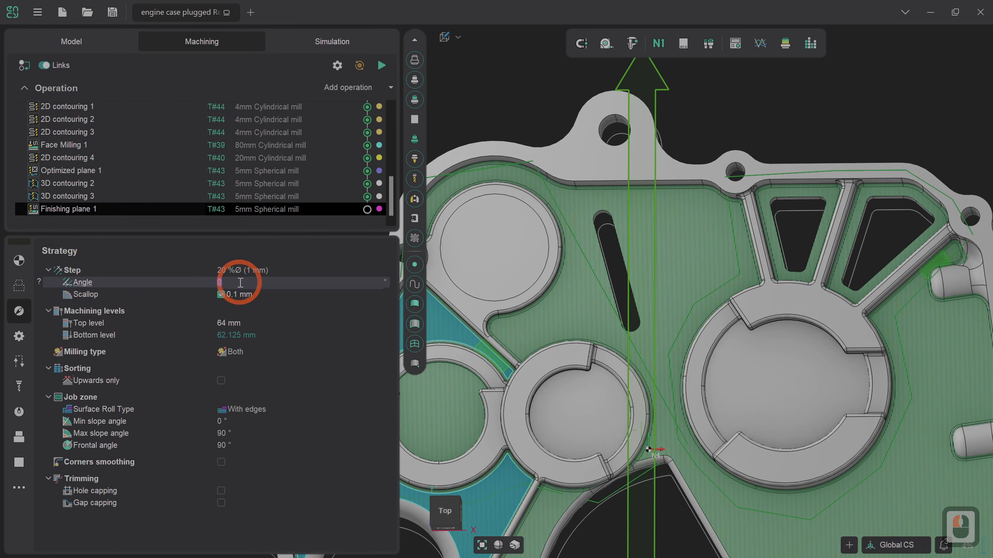
{"action": "scroll", "coordinate": [240, 282], "scroll_direction": "down", "scroll_amount": 20}
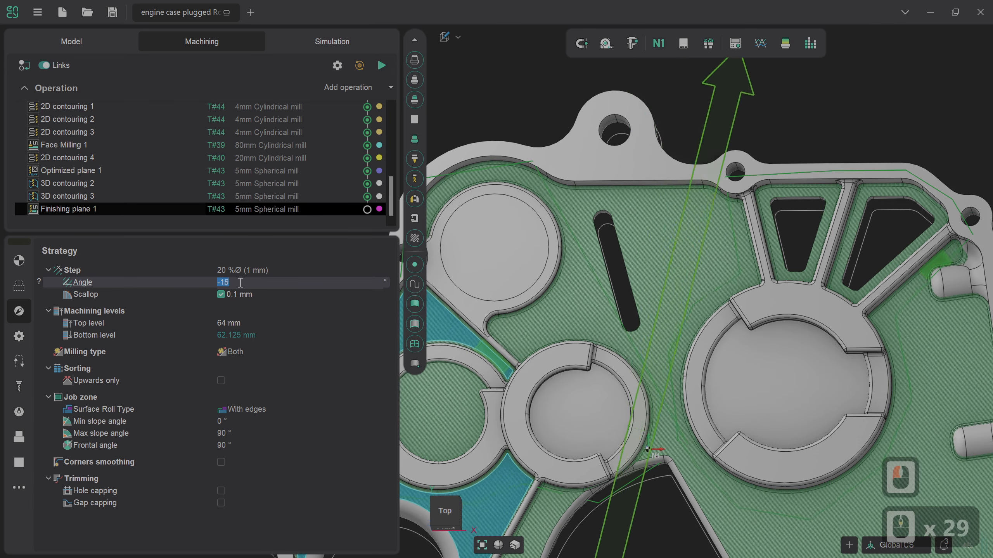
{"action": "scroll", "coordinate": [240, 282], "scroll_direction": "down", "scroll_amount": 20}
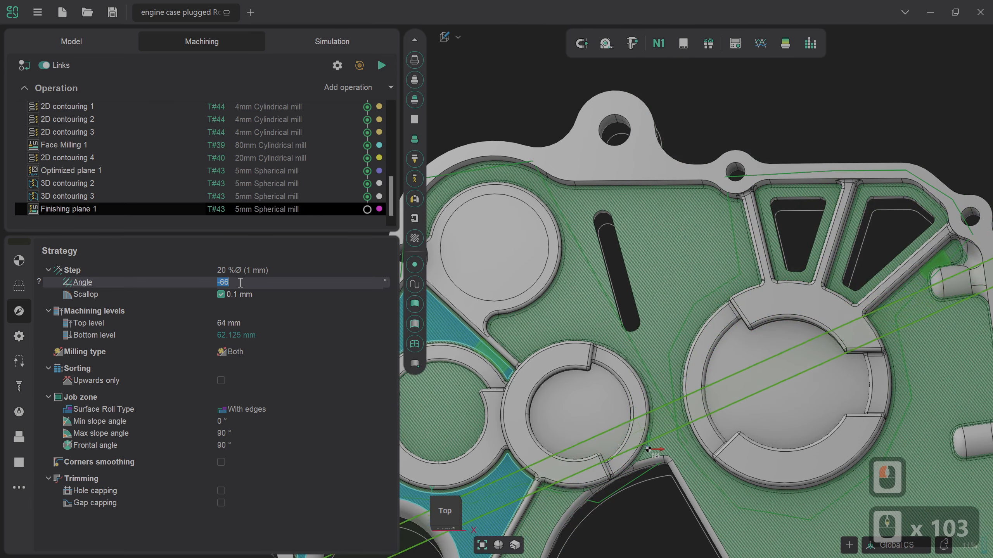
{"action": "scroll", "coordinate": [240, 282], "scroll_direction": "down", "scroll_amount": 5}
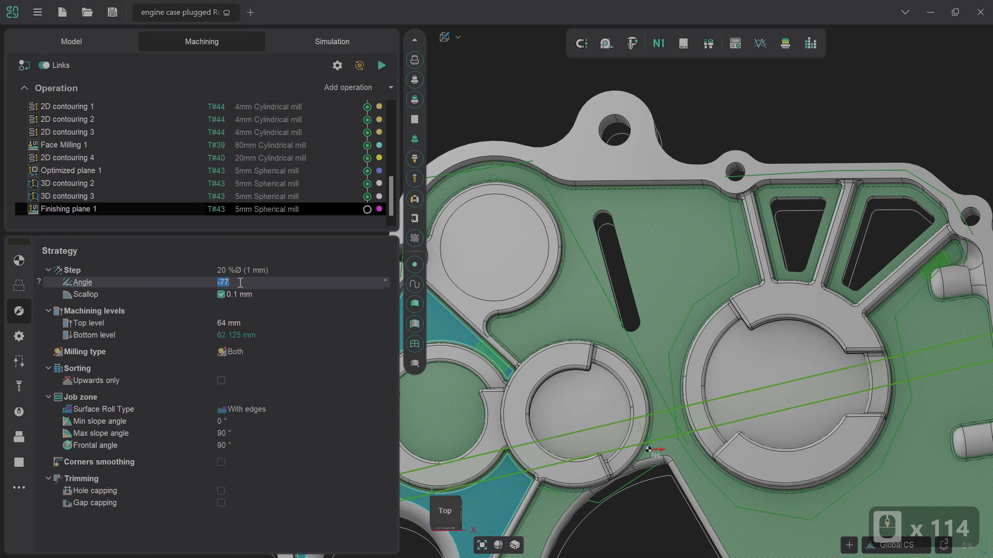
{"action": "scroll", "coordinate": [240, 281], "scroll_direction": "down", "scroll_amount": 9}
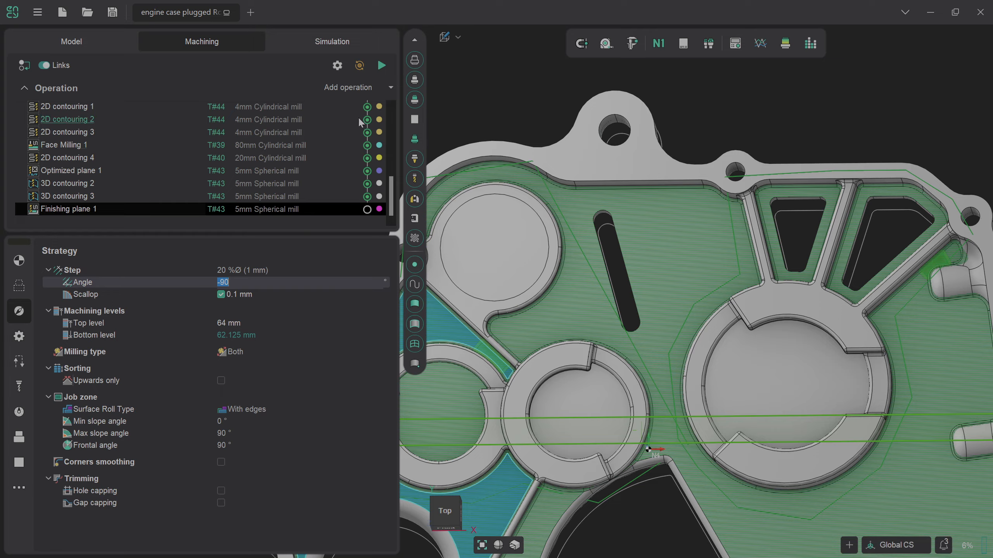
{"action": "left_click", "coordinate": [382, 66]}
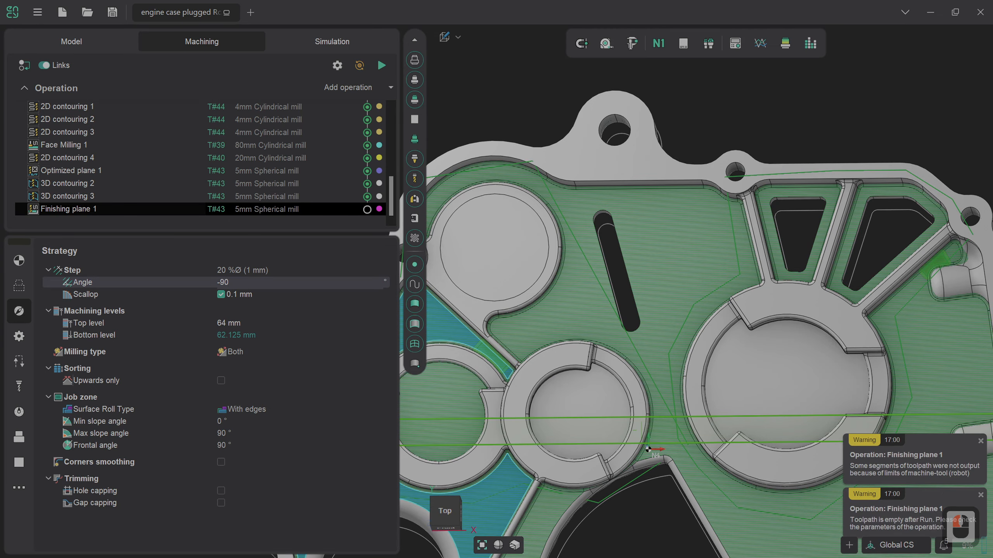
Step: Change the 6th axis control of Finishing plane 1 to Fixed vector in its setup and recalculate the toolpath
{"action": "left_click", "coordinate": [18, 262]}
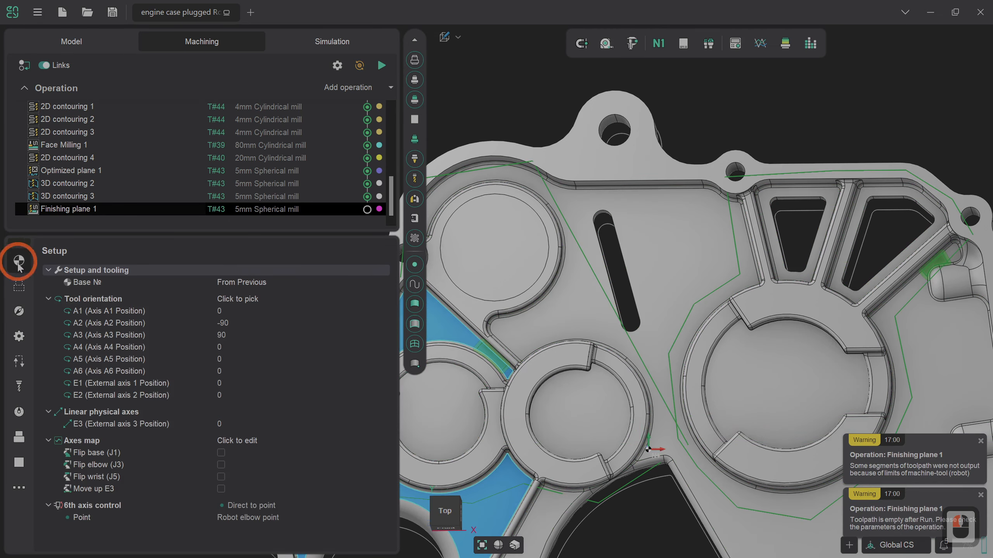
{"action": "left_click", "coordinate": [385, 505]}
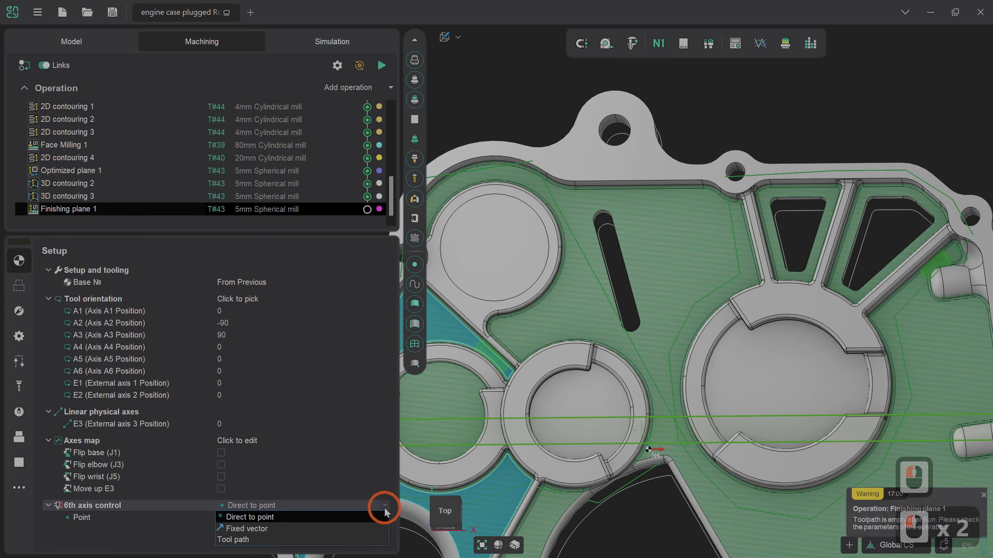
{"action": "left_click", "coordinate": [308, 528]}
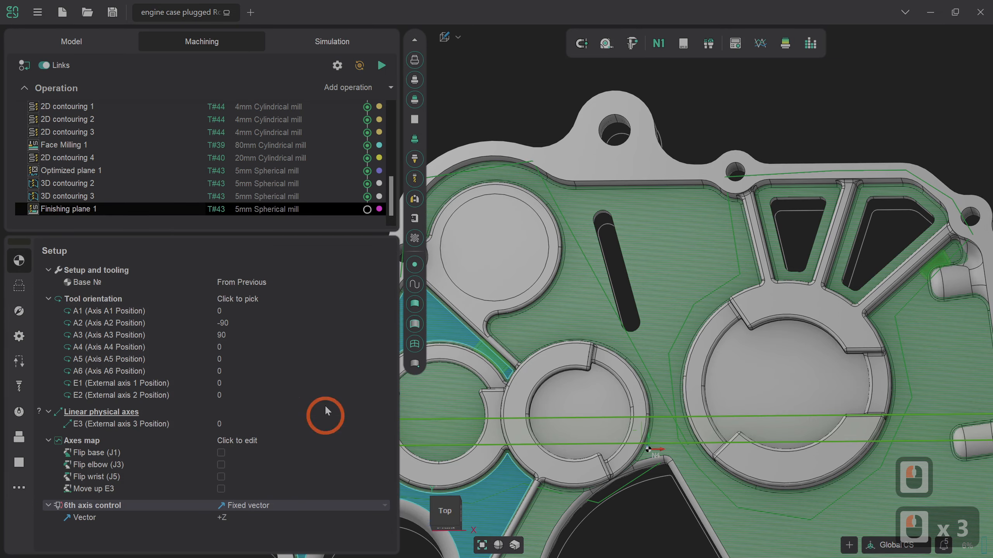
{"action": "left_click", "coordinate": [387, 69]}
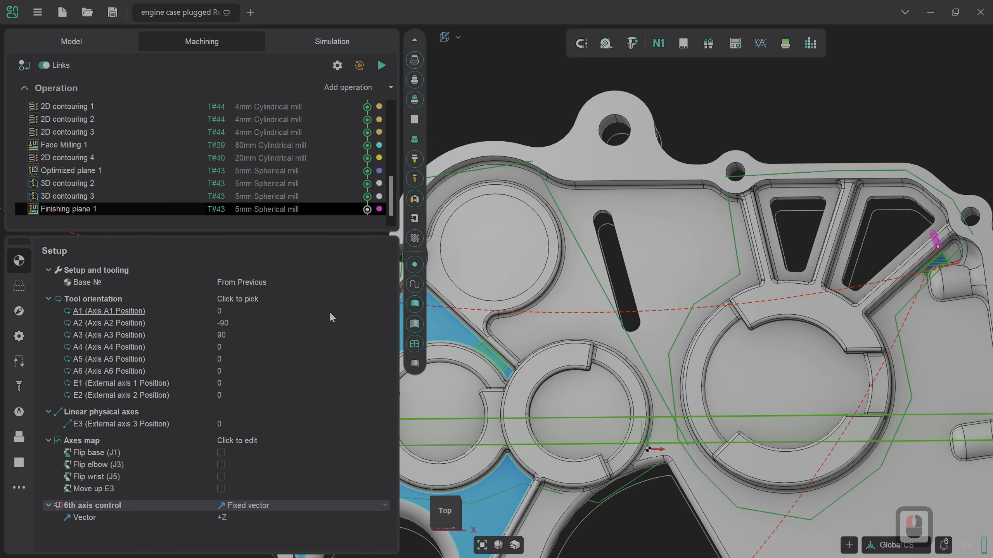
Step: Examine the calculated toolpath in both job zones and compare it with the job assignment of Finishing plane 1
{"action": "left_click_drag", "start_coordinate": [459, 337], "coordinate": [498, 113]}
{"action": "left_click", "coordinate": [497, 113]}
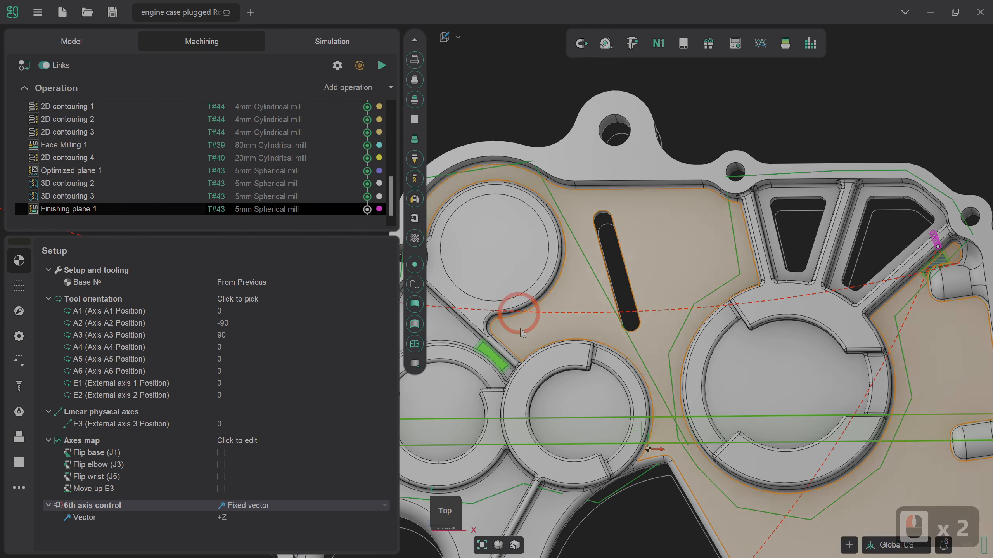
{"action": "scroll", "coordinate": [582, 303], "scroll_direction": "up", "scroll_amount": 4}
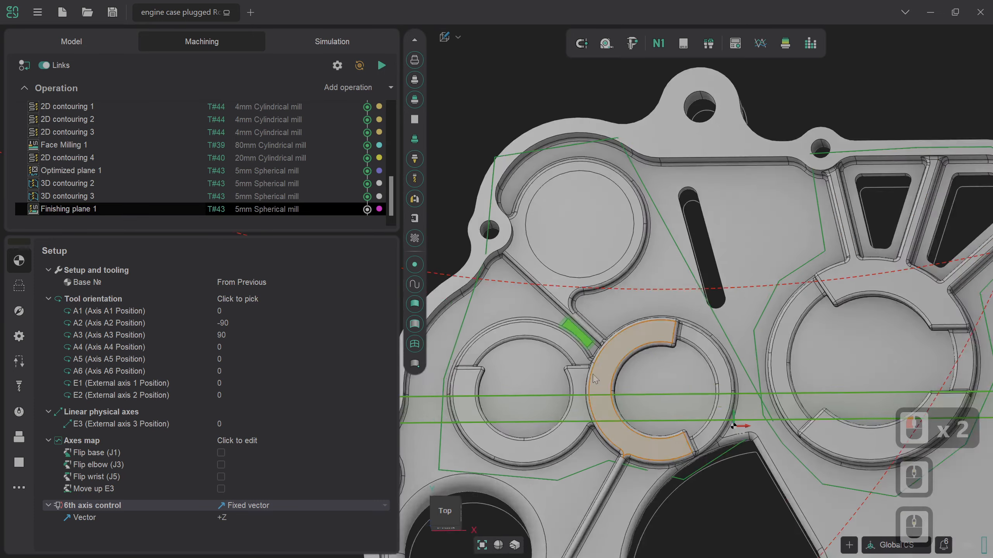
{"action": "scroll", "coordinate": [581, 304], "scroll_direction": "down", "scroll_amount": 5}
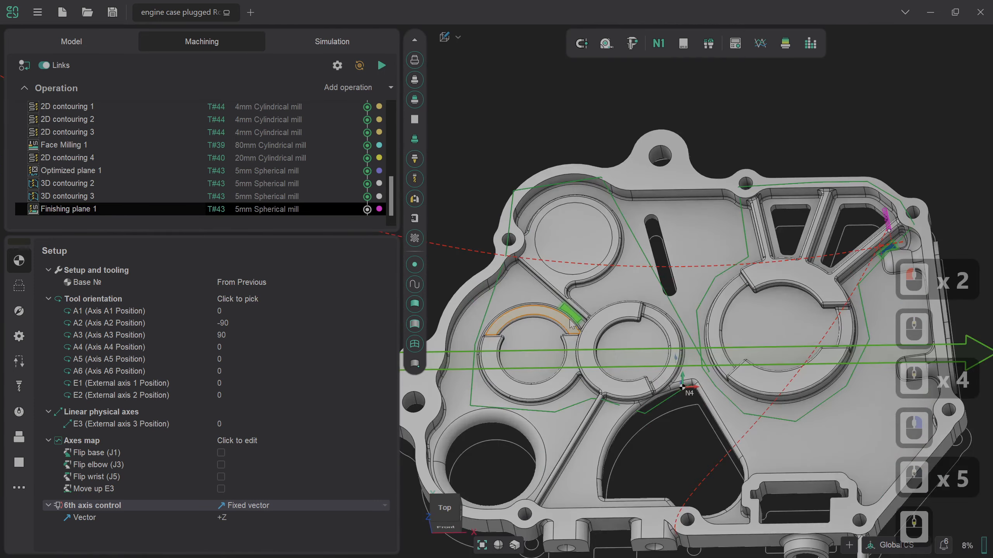
{"action": "scroll", "coordinate": [580, 315], "scroll_direction": "up", "scroll_amount": 2}
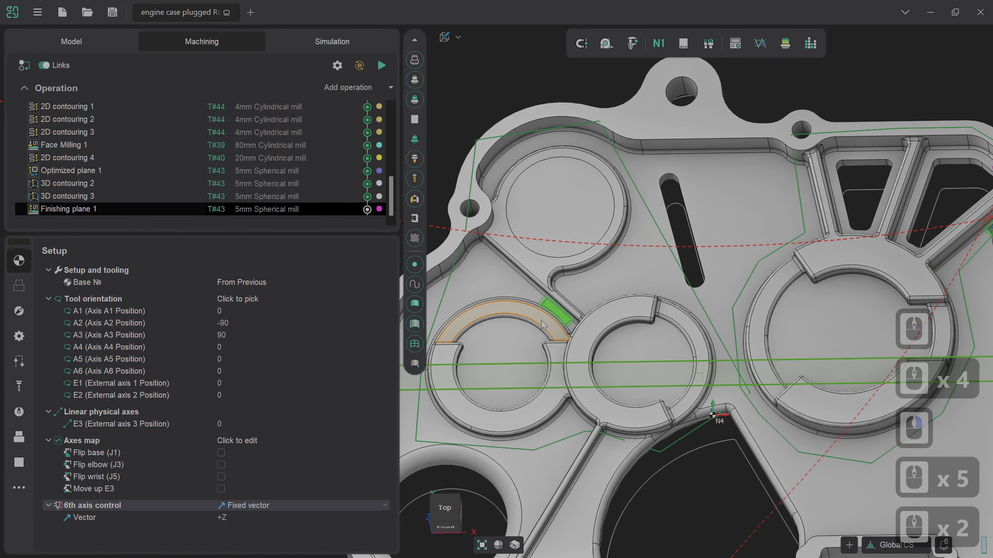
{"action": "left_click", "coordinate": [18, 293]}
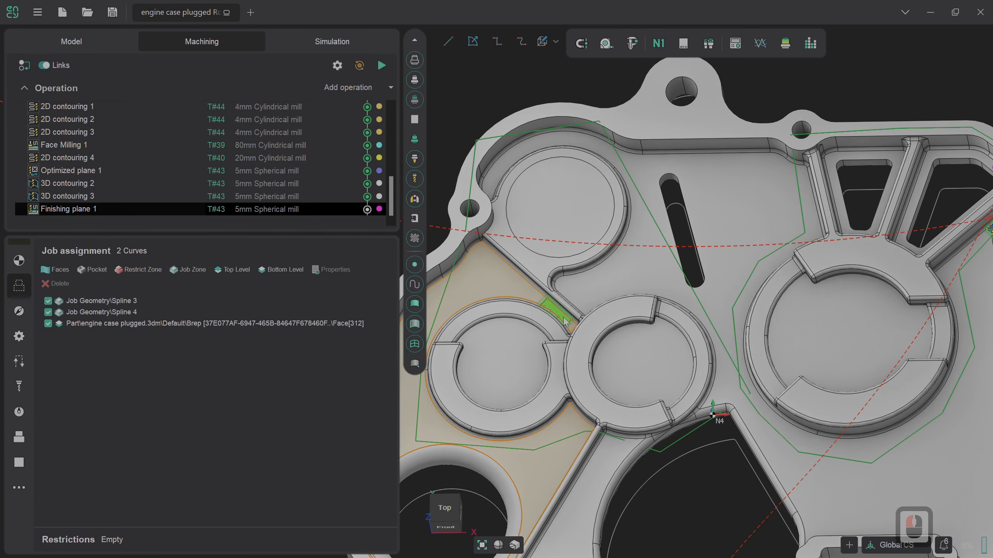
{"action": "scroll", "coordinate": [564, 324], "scroll_direction": "up", "scroll_amount": 6}
{"action": "scroll", "coordinate": [593, 361], "scroll_direction": "down", "scroll_amount": 7}
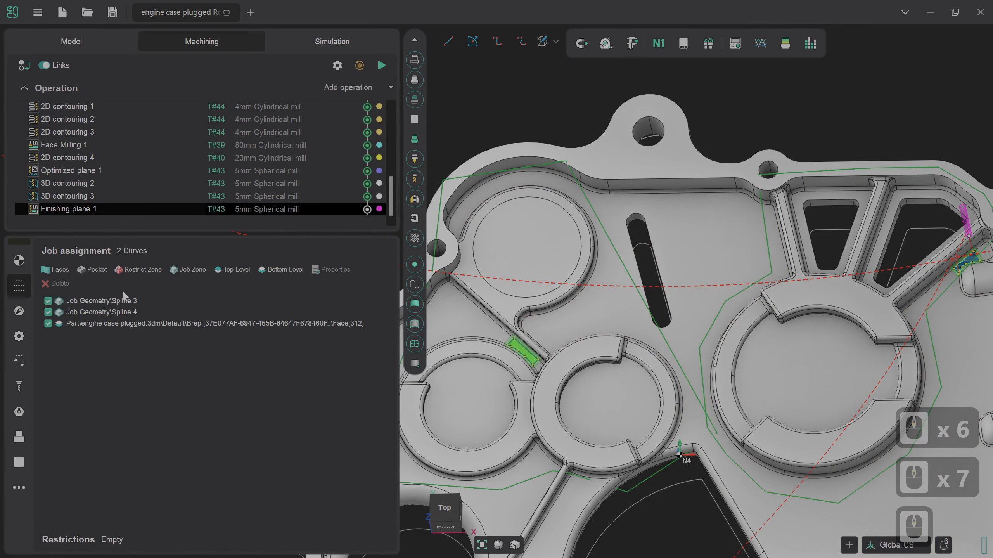
Step: Set the step angle of Finishing plane 1 to -104° in its strategy settings and recalculate the toolpath
{"action": "left_click", "coordinate": [19, 311]}
{"action": "left_click", "coordinate": [252, 282]}
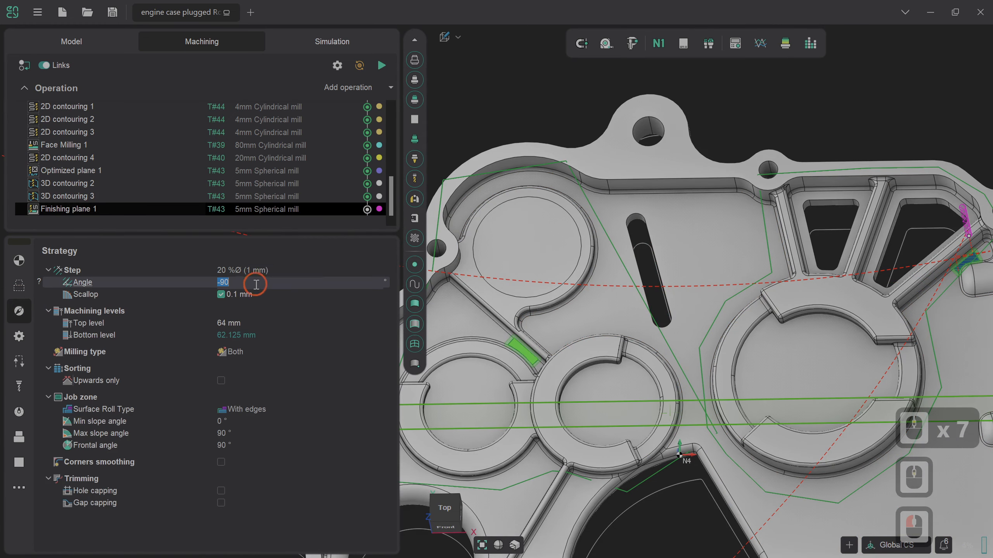
{"action": "scroll", "coordinate": [256, 283], "scroll_direction": "down", "scroll_amount": 2}
{"action": "scroll", "coordinate": [256, 283], "scroll_direction": "down", "scroll_amount": 13}
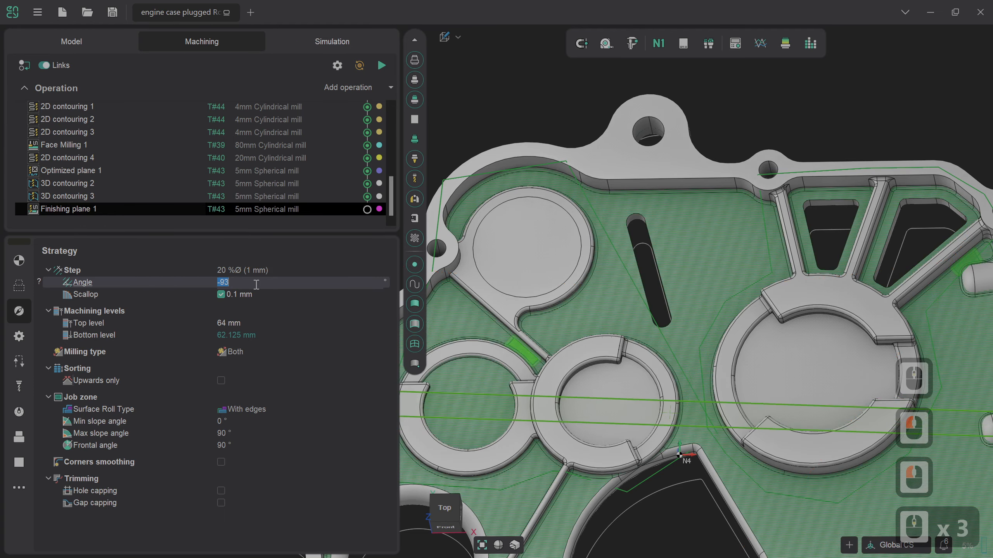
{"action": "scroll", "coordinate": [256, 284], "scroll_direction": "up", "scroll_amount": 1}
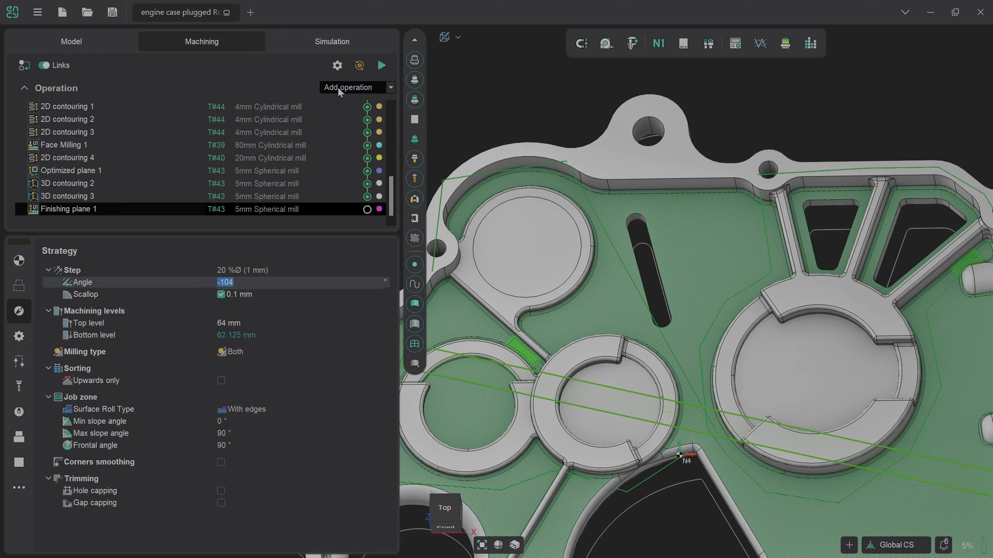
{"action": "left_click", "coordinate": [378, 66]}
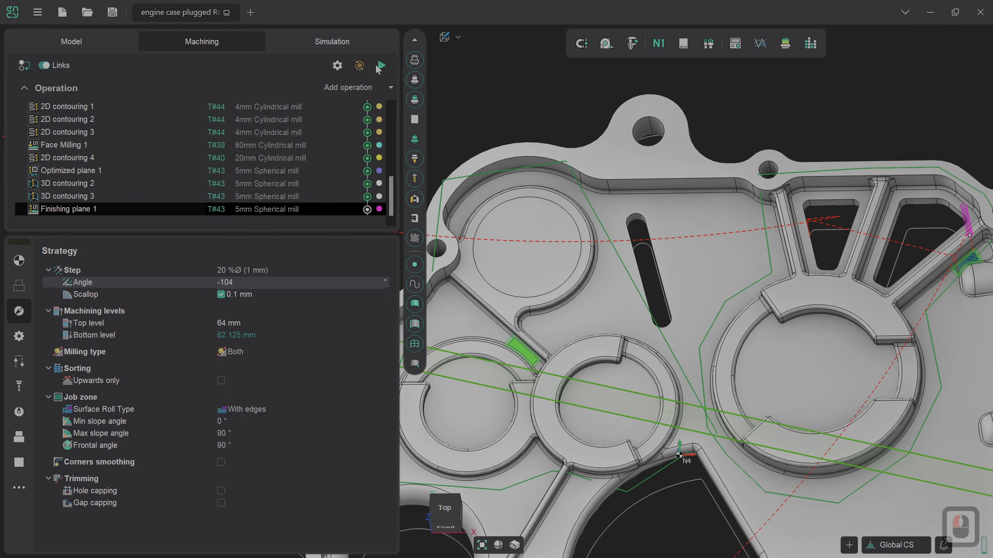
Step: Simulate Finishing plane 1 at a reduced playback speed after checking the job zone beside the ring bosses
{"action": "scroll", "coordinate": [495, 377], "scroll_direction": "up", "scroll_amount": 3}
{"action": "left_click_drag", "start_coordinate": [503, 351], "coordinate": [536, 320]}
{"action": "scroll", "coordinate": [535, 320], "scroll_direction": "up", "scroll_amount": 3}
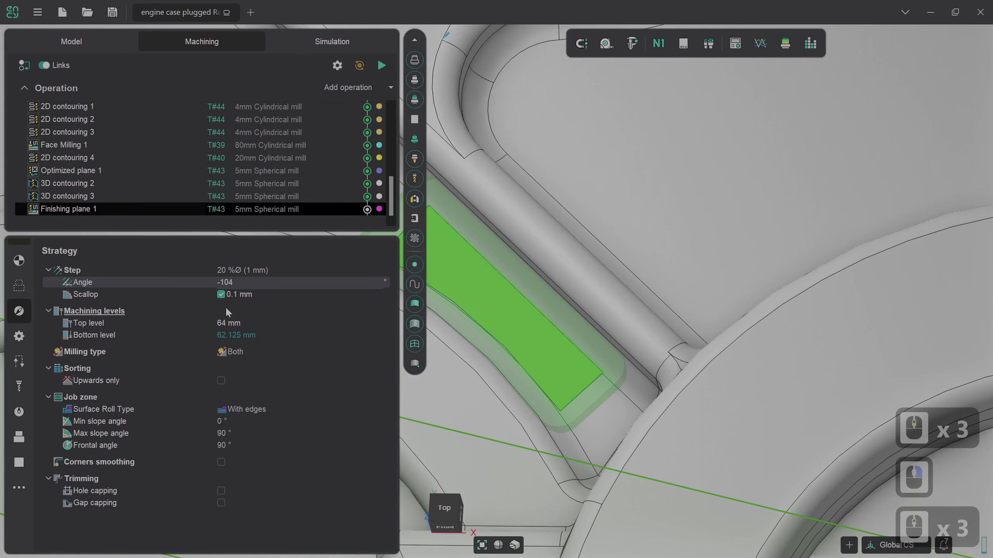
{"action": "left_click", "coordinate": [299, 36]}
{"action": "scroll", "coordinate": [484, 328], "scroll_direction": "down", "scroll_amount": 3}
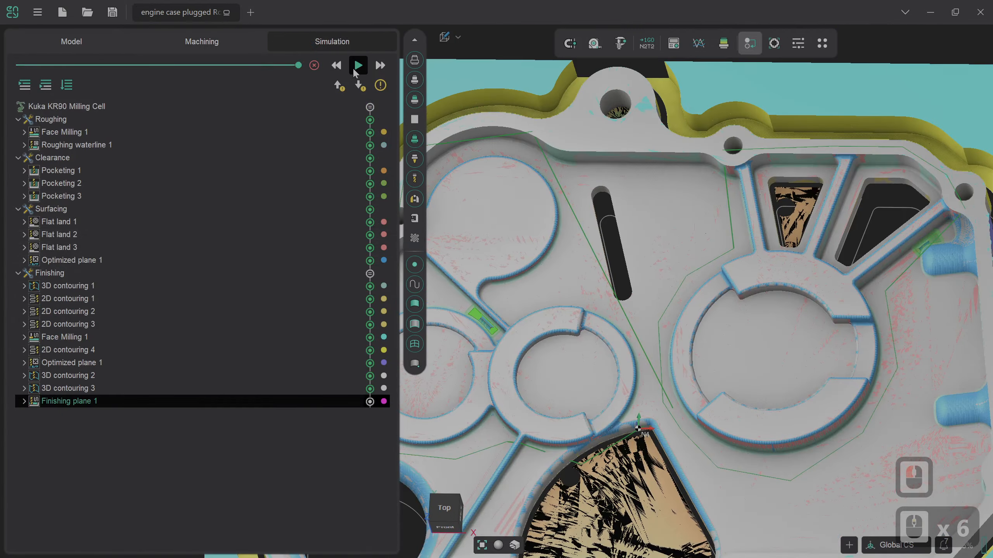
{"action": "left_click", "coordinate": [194, 65]}
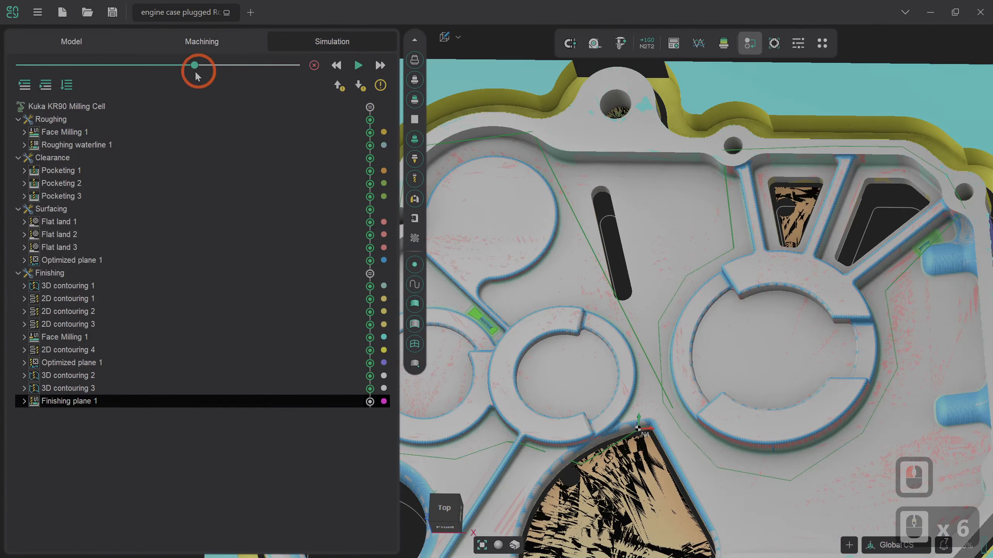
{"action": "left_click", "coordinate": [359, 66]}
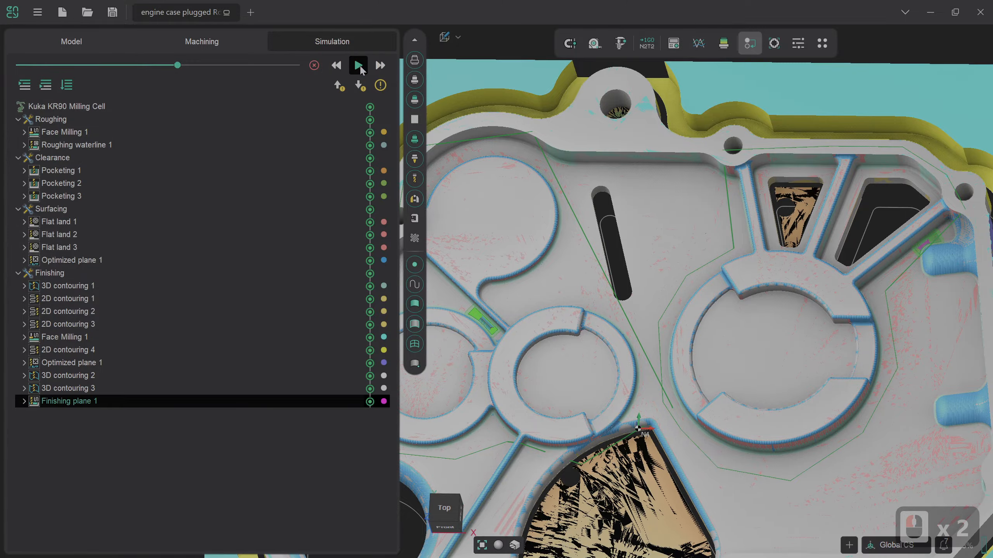
Step: Inspect the simulated floor finish at the rib corner and in the gap beside the ring bosses
{"action": "scroll", "coordinate": [921, 246], "scroll_direction": "up", "scroll_amount": 3}
{"action": "scroll", "coordinate": [922, 246], "scroll_direction": "up", "scroll_amount": 3}
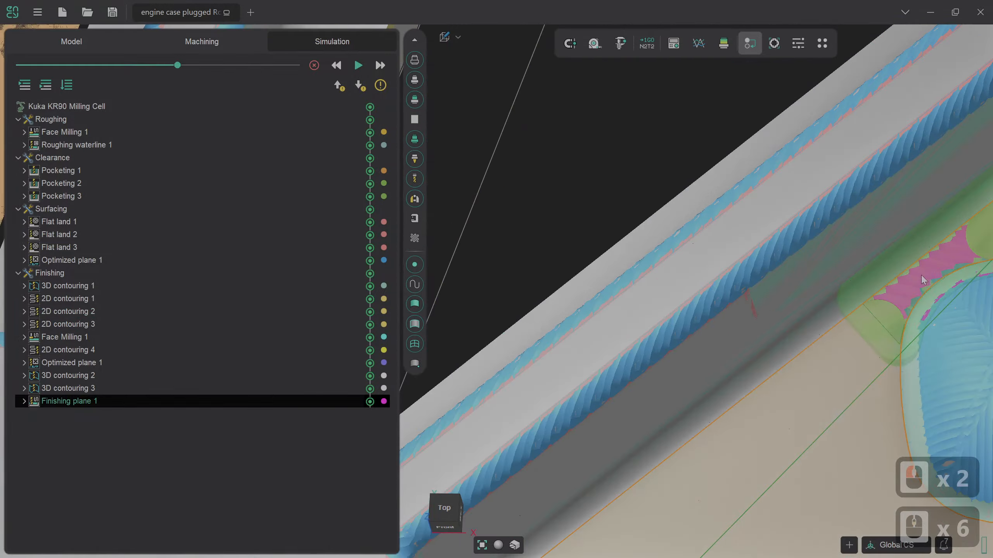
{"action": "scroll", "coordinate": [923, 280], "scroll_direction": "down", "scroll_amount": 7}
{"action": "scroll", "coordinate": [664, 332], "scroll_direction": "up", "scroll_amount": 5}
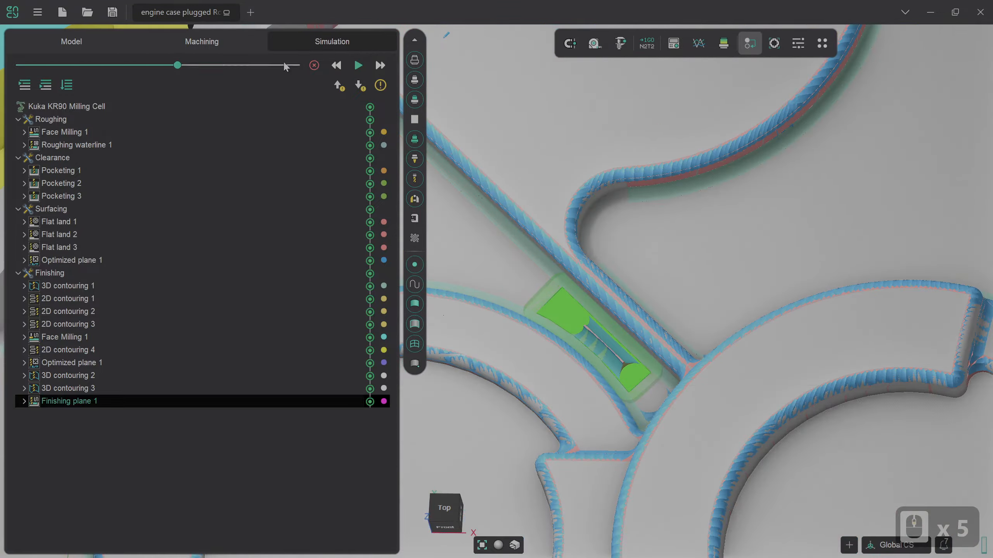
Step: Duplicate the Finishing plane 1 operation in the machining list and select the copy
{"action": "left_click", "coordinate": [250, 48]}
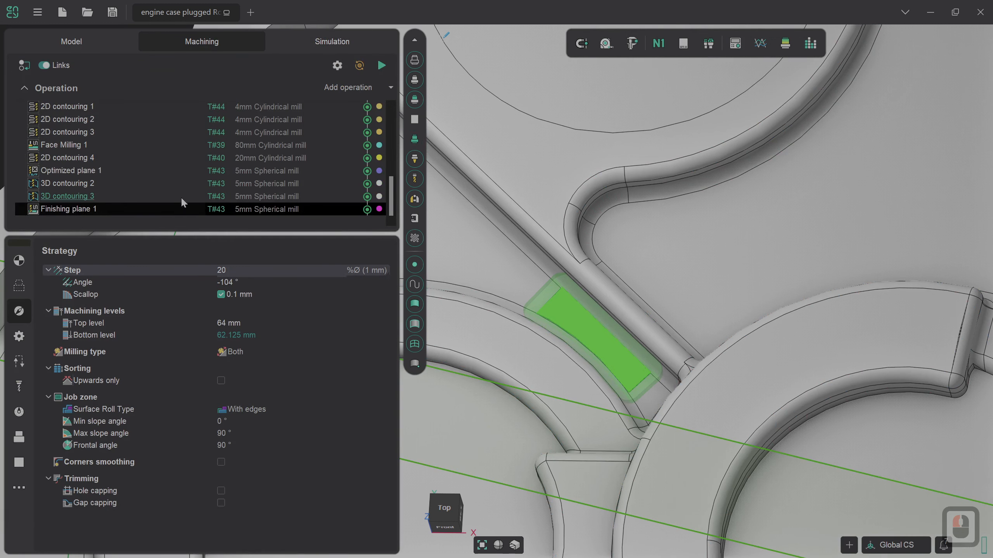
{"action": "left_click", "coordinate": [198, 208]}
{"action": "scroll", "coordinate": [640, 317], "scroll_direction": "down", "scroll_amount": 3}
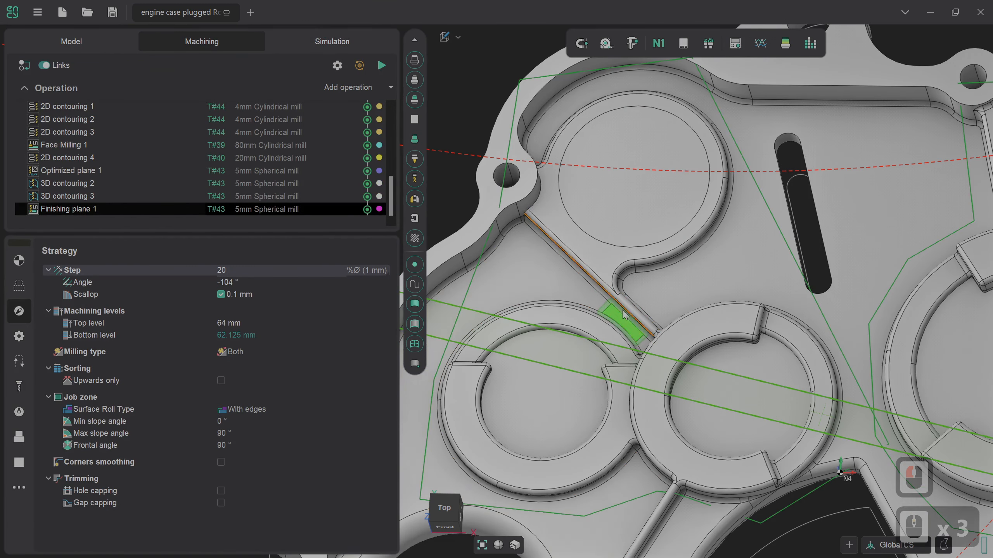
{"action": "right_click", "coordinate": [175, 209]}
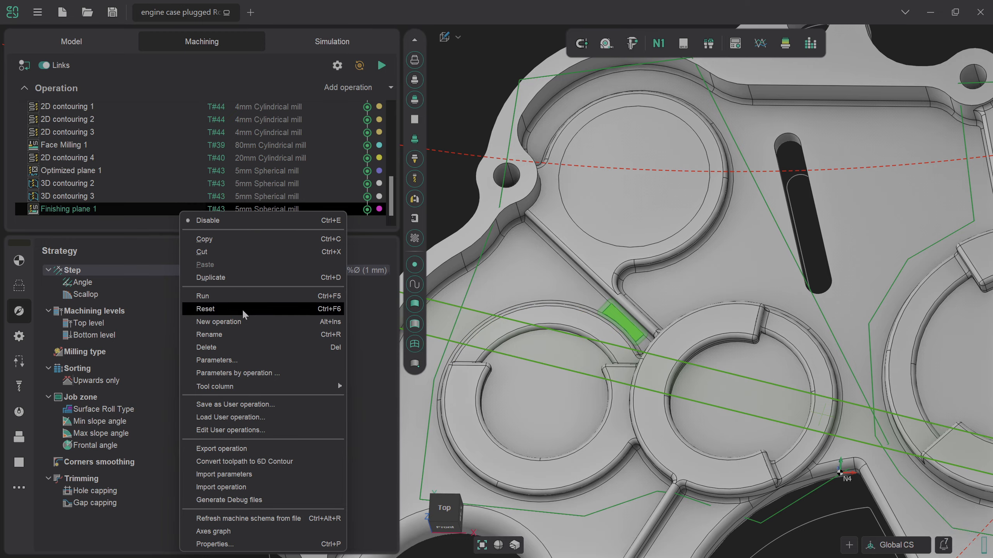
{"action": "left_click", "coordinate": [231, 280]}
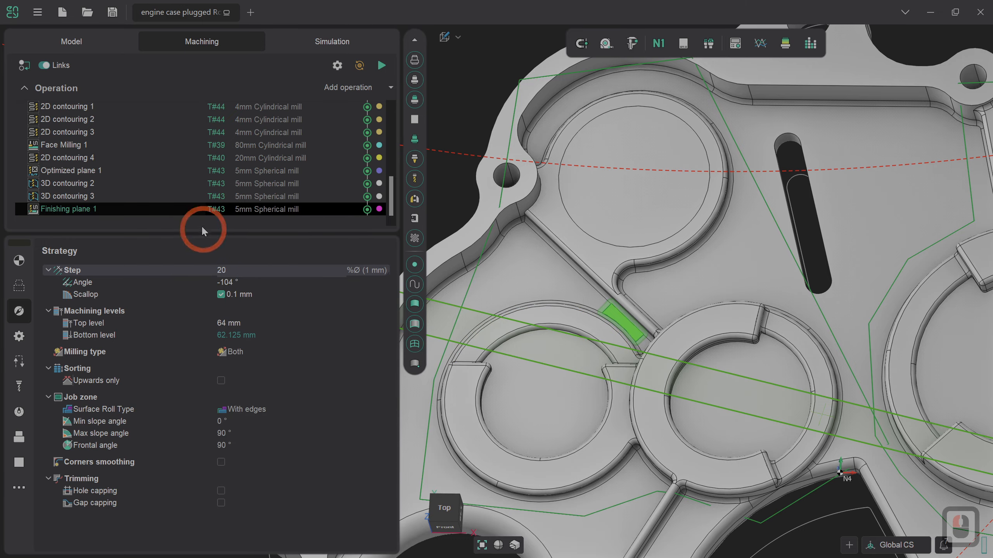
{"action": "left_click", "coordinate": [194, 205]}
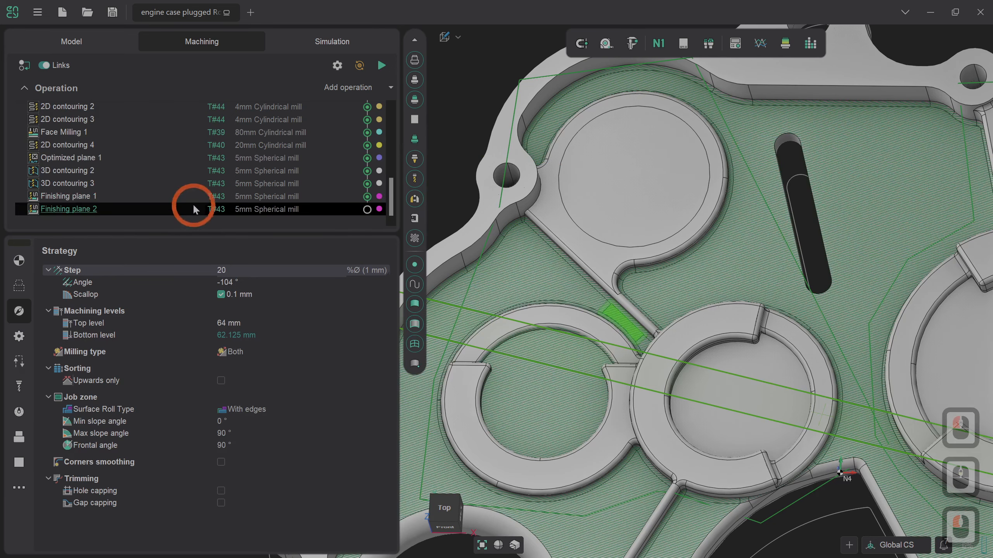
Step: Remove the Spline 3 job zone from the job assignment of Finishing plane 1
{"action": "left_click", "coordinate": [186, 199]}
{"action": "left_click", "coordinate": [18, 285]}
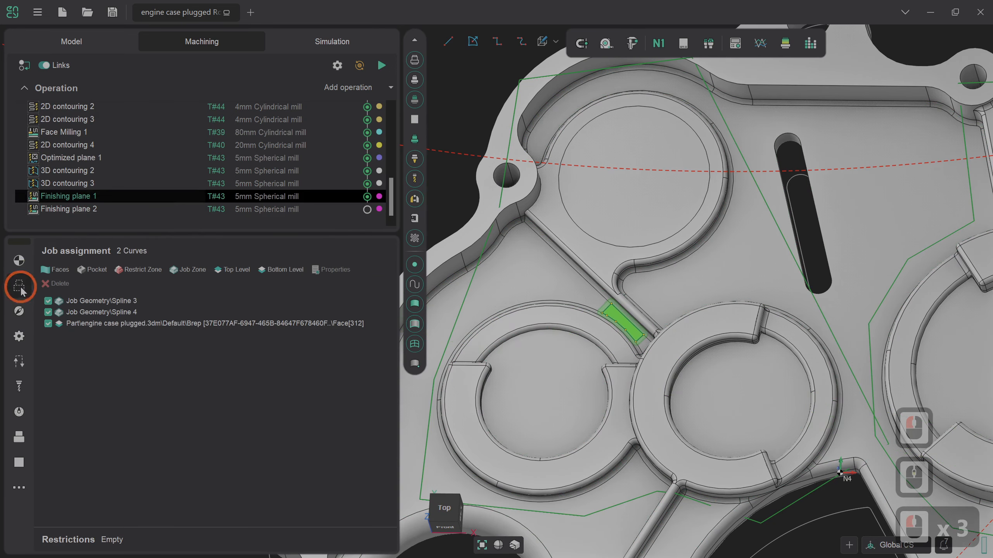
{"action": "left_click", "coordinate": [143, 313]}
{"action": "left_click", "coordinate": [131, 301]}
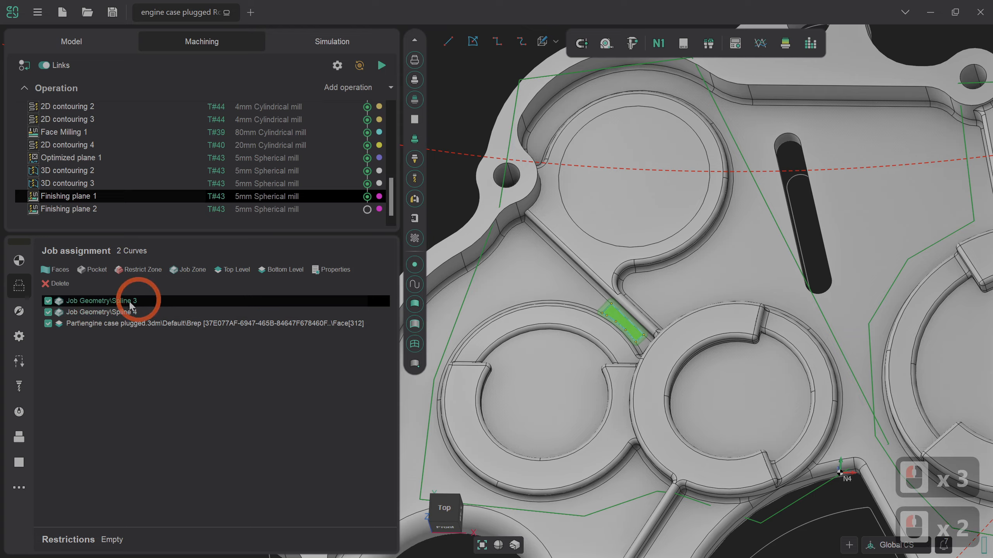
{"action": "left_click", "coordinate": [56, 283]}
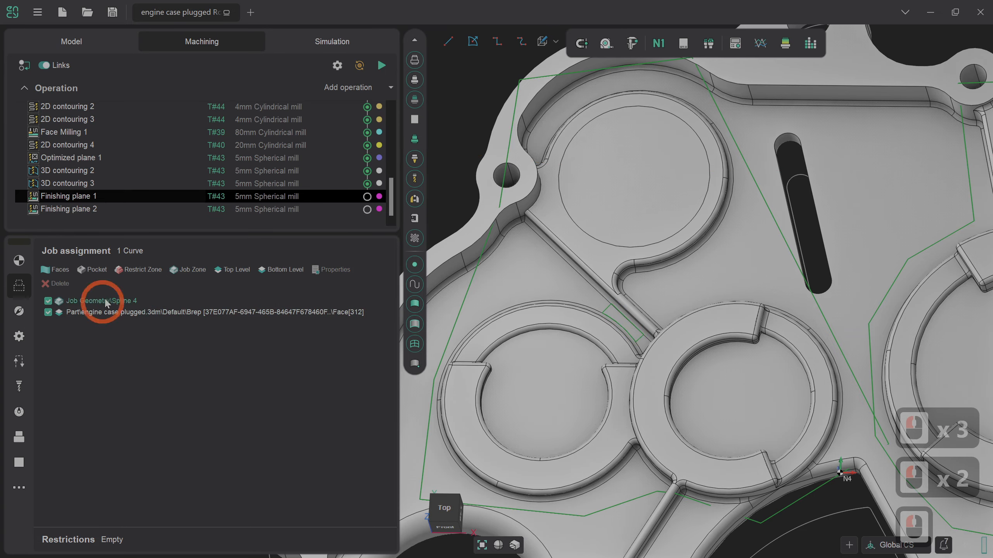
Step: Remove the Spline 4 job zone from the job assignment of Finishing plane 2
{"action": "left_click", "coordinate": [100, 210]}
{"action": "left_click", "coordinate": [120, 301]}
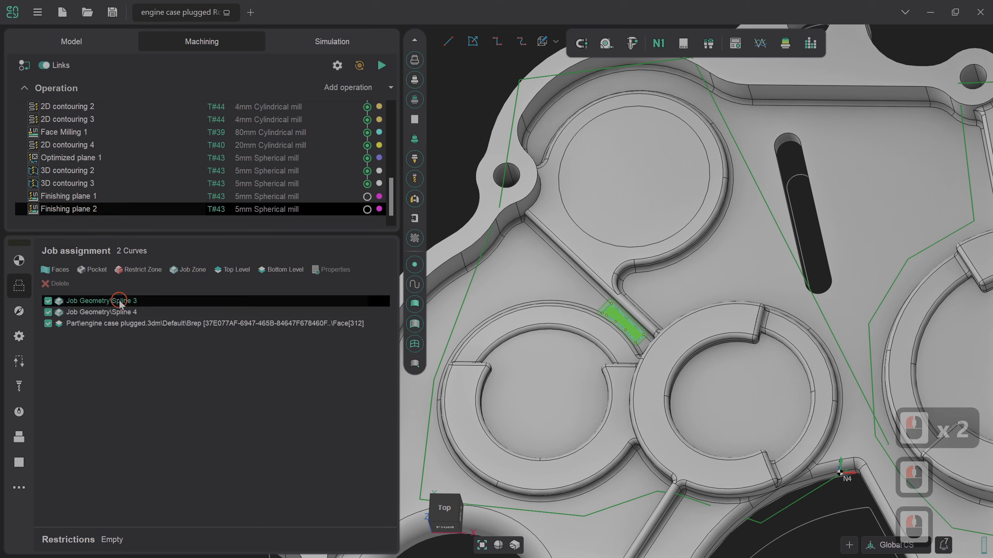
{"action": "left_click", "coordinate": [114, 313]}
{"action": "left_click", "coordinate": [59, 284]}
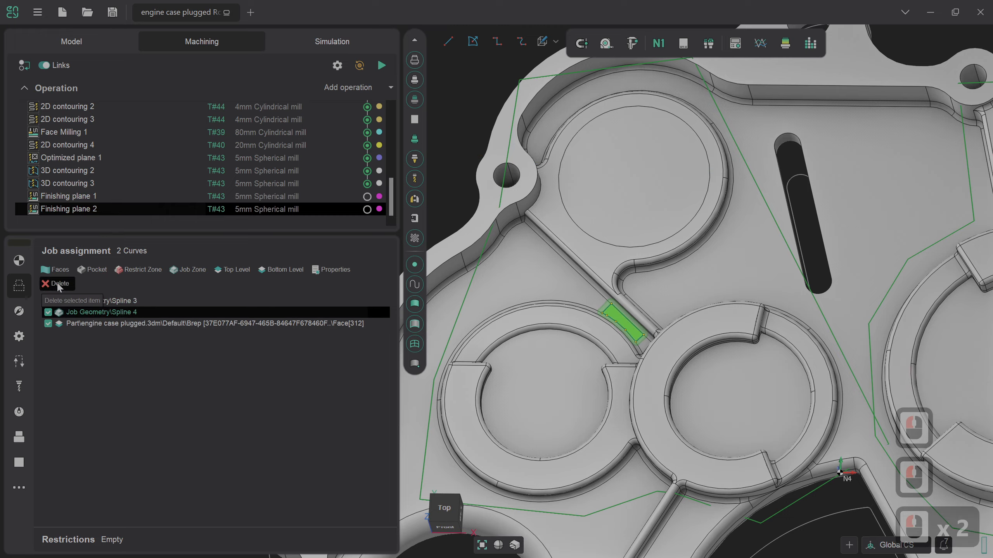
{"action": "left_click", "coordinate": [57, 283]}
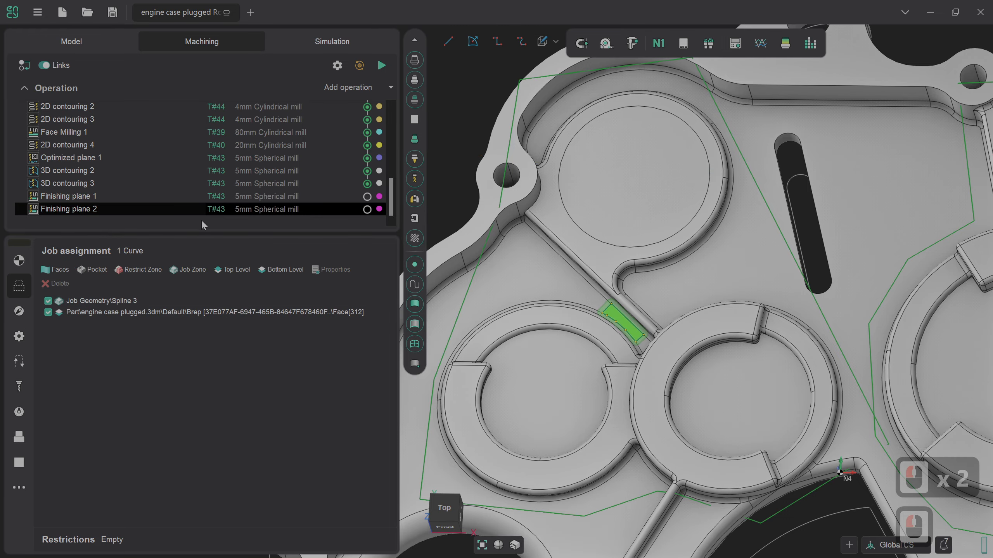
Step: Recalculate the toolpaths of Finishing plane 1 and Finishing plane 2
{"action": "left_click", "coordinate": [195, 196]}
{"action": "left_click", "coordinate": [381, 65]}
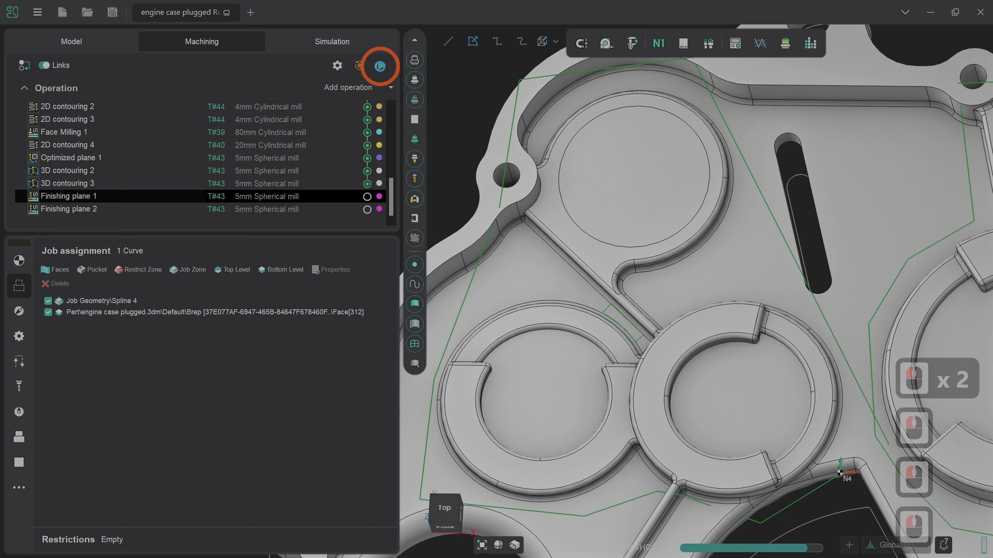
{"action": "left_click", "coordinate": [287, 209]}
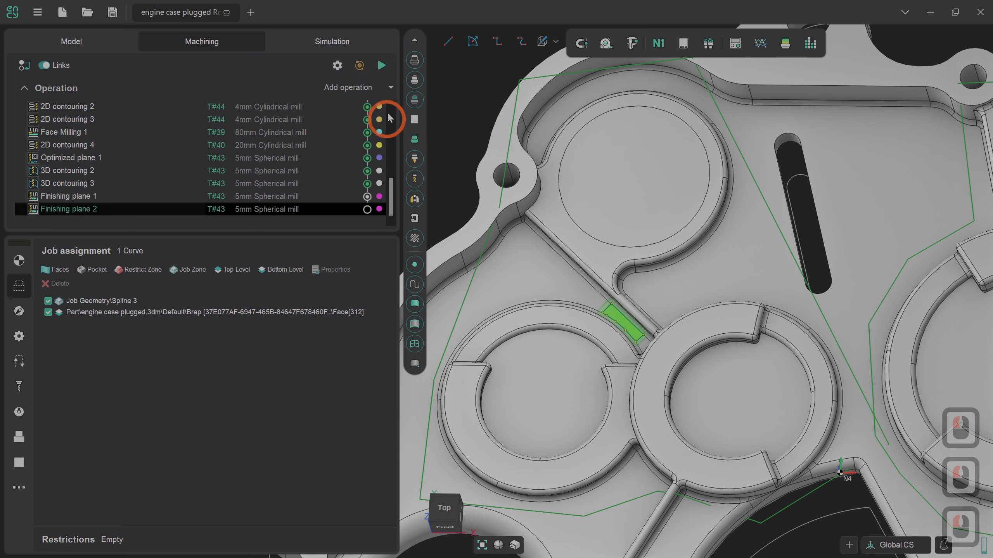
{"action": "left_click", "coordinate": [381, 66]}
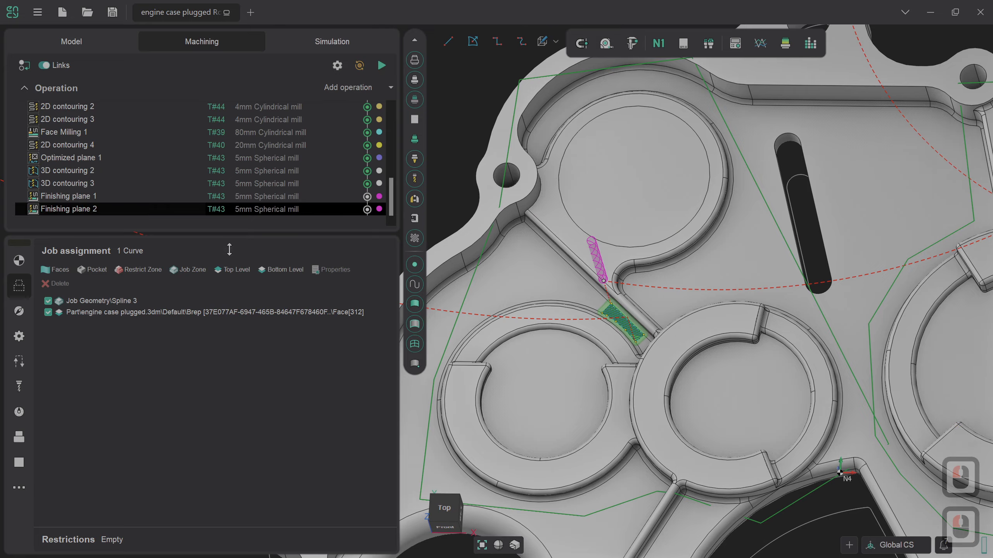
Step: Simulate Finishing plane 1 and Finishing plane 2 at a reduced playback speed
{"action": "left_click", "coordinate": [307, 41]}
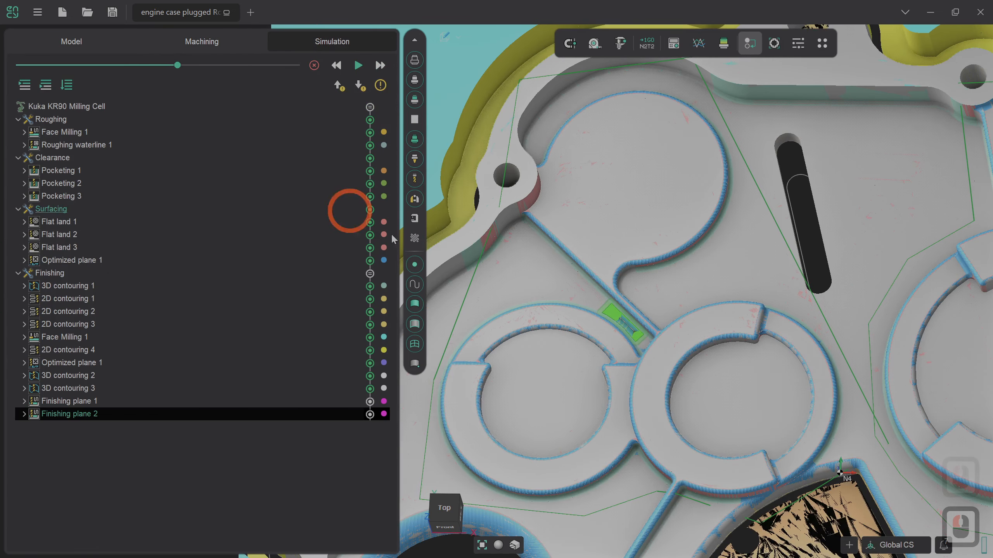
{"action": "scroll", "coordinate": [515, 274], "scroll_direction": "down", "scroll_amount": 3}
{"action": "scroll", "coordinate": [644, 240], "scroll_direction": "up", "scroll_amount": 4}
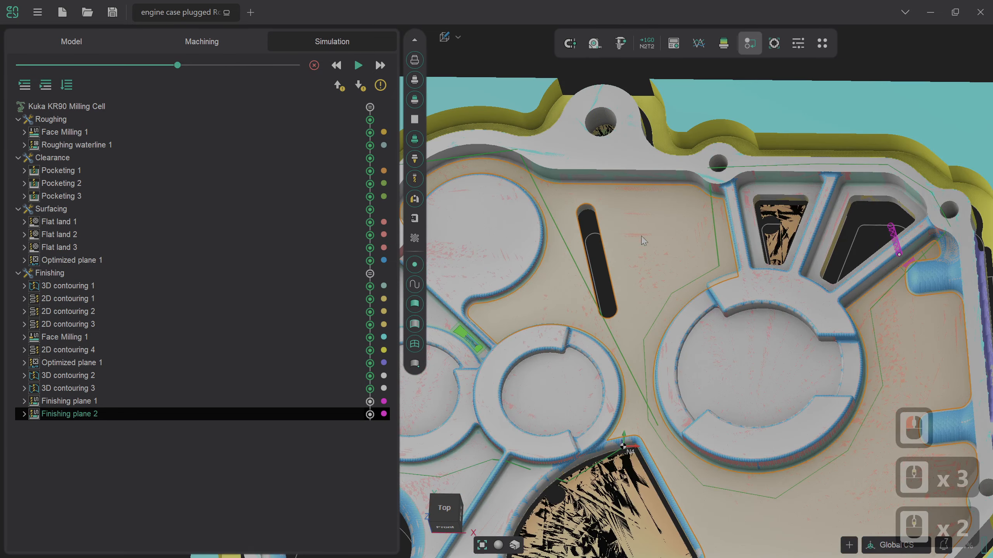
{"action": "left_click", "coordinate": [339, 400]}
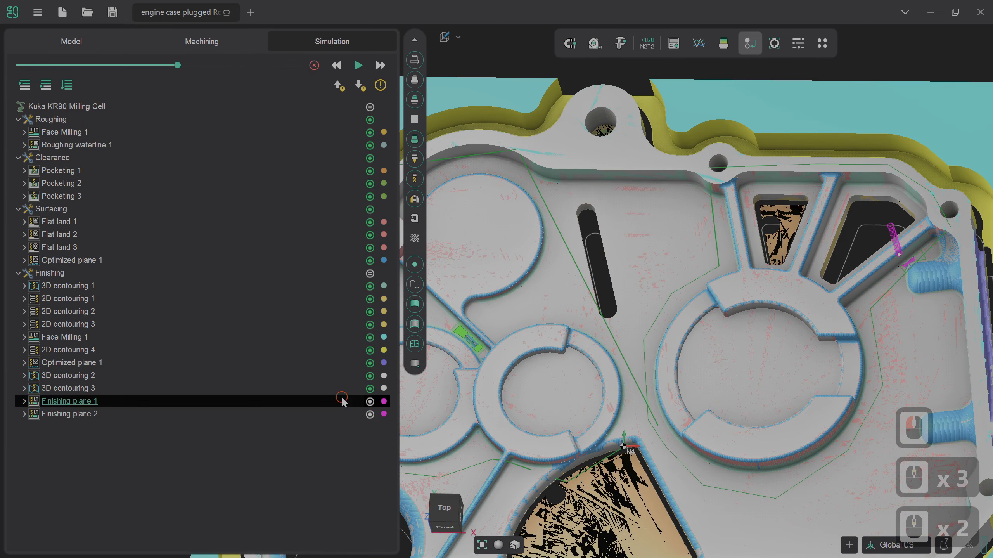
{"action": "left_click", "coordinate": [153, 65]}
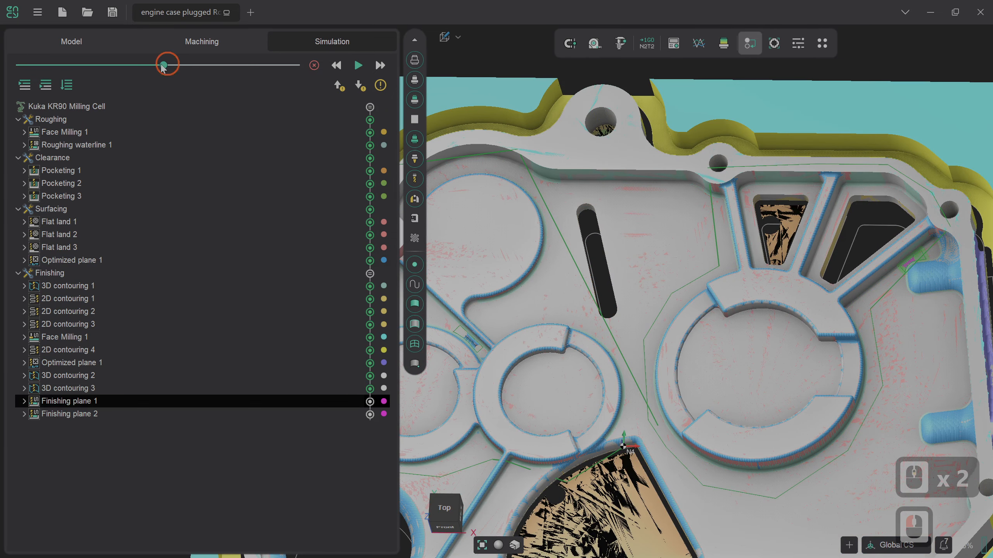
{"action": "left_click", "coordinate": [359, 65]}
{"action": "left_click", "coordinate": [359, 65]}
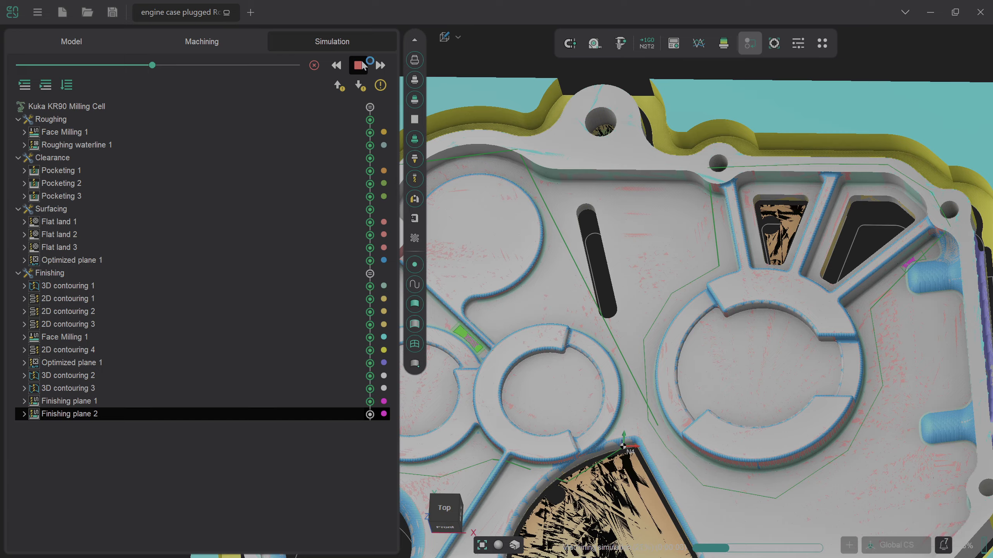
{"action": "left_click", "coordinate": [359, 65]}
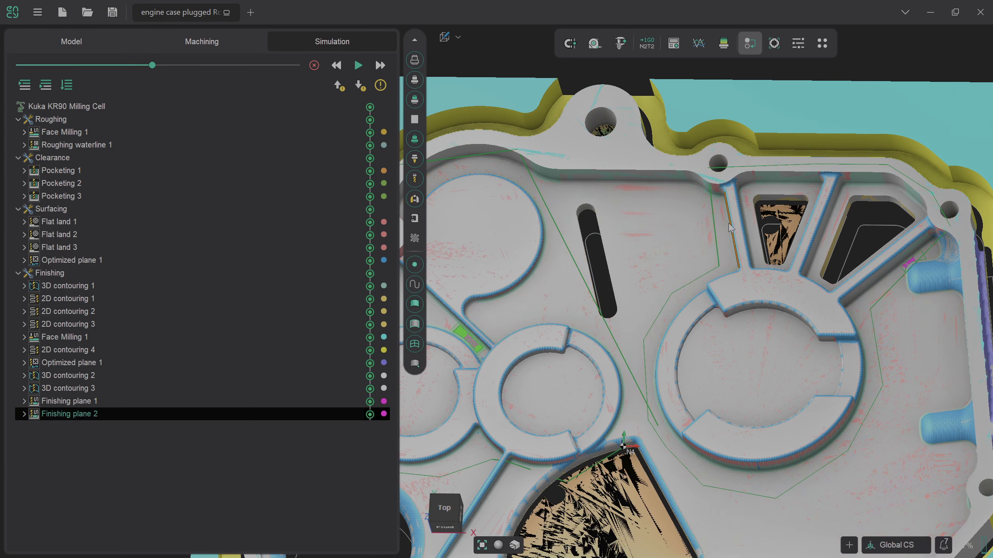
Step: Turn on the colour-coded deviation comparison and examine the whole simulated part for leftover material around the floor, ribs and bosses
{"action": "middle_click", "coordinate": [674, 223]}
{"action": "middle_click", "coordinate": [673, 222]}
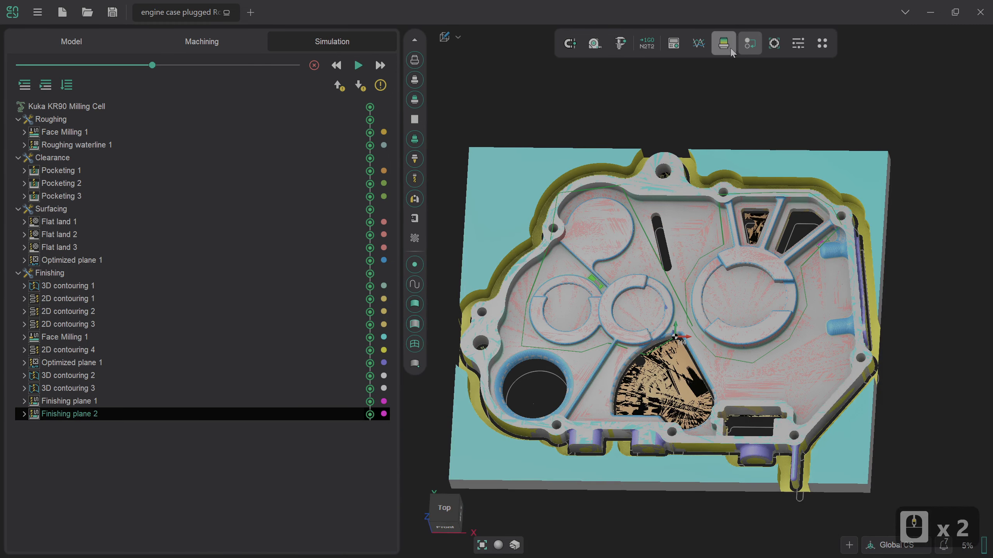
{"action": "left_click", "coordinate": [723, 44]}
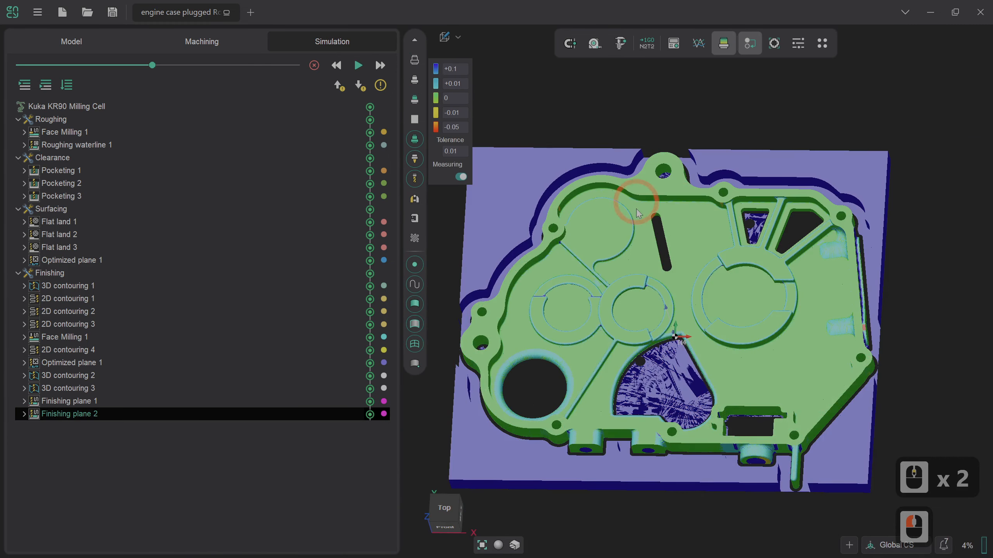
{"action": "scroll", "coordinate": [639, 256], "scroll_direction": "up", "scroll_amount": 3}
{"action": "middle_click", "coordinate": [569, 329]}
{"action": "middle_click", "coordinate": [570, 329]}
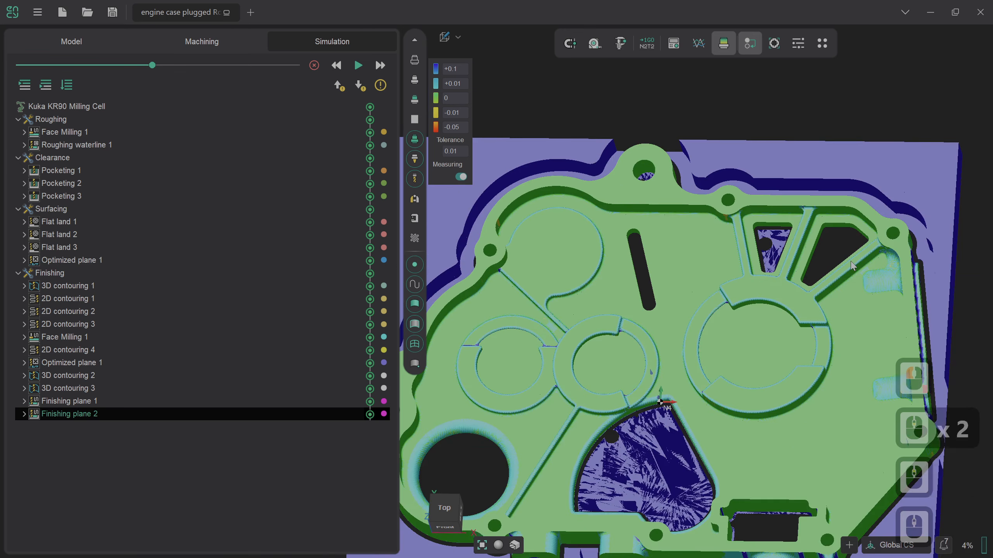
{"action": "scroll", "coordinate": [888, 284], "scroll_direction": "up", "scroll_amount": 3}
{"action": "scroll", "coordinate": [886, 282], "scroll_direction": "down", "scroll_amount": 3}
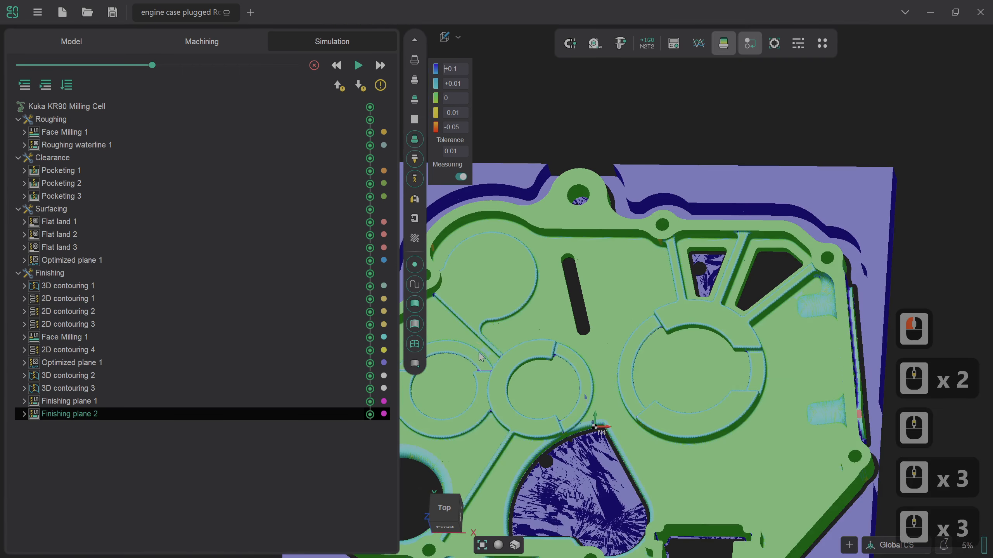
{"action": "scroll", "coordinate": [477, 357], "scroll_direction": "up", "scroll_amount": 2}
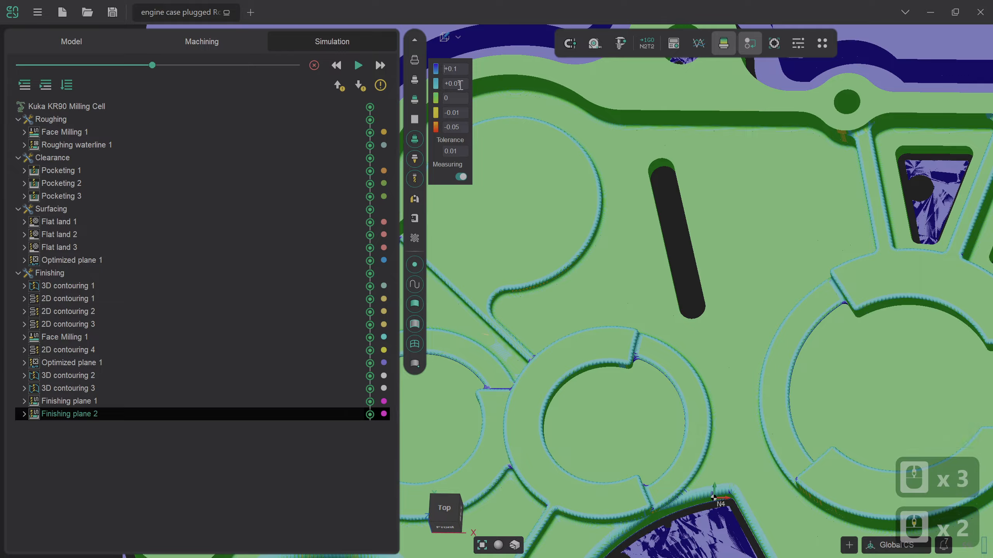
{"action": "scroll", "coordinate": [529, 282], "scroll_direction": "down", "scroll_amount": 4}
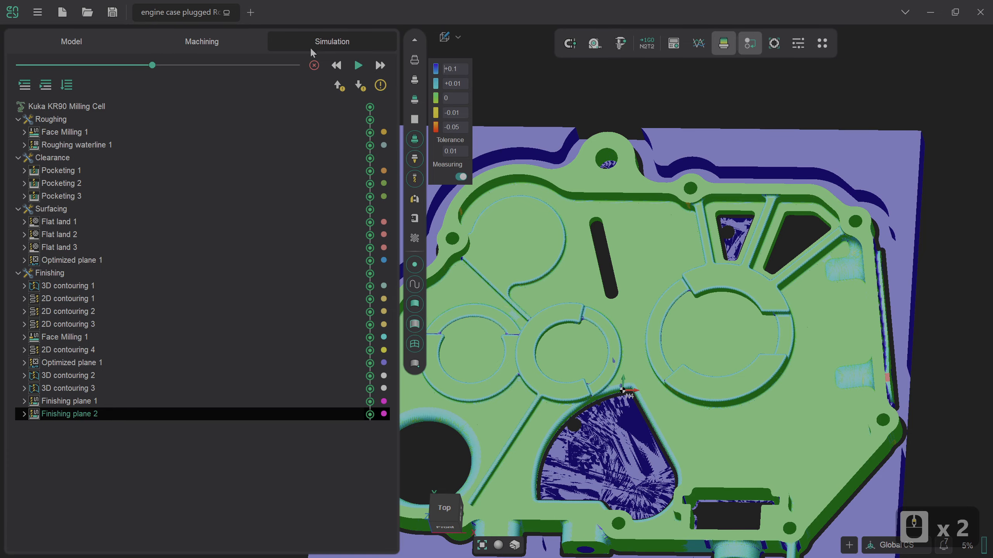
Step: Add a 3D contouring operation after Finishing plane 2 for the sloped outer side wall of the engine case
{"action": "left_click", "coordinate": [231, 48]}
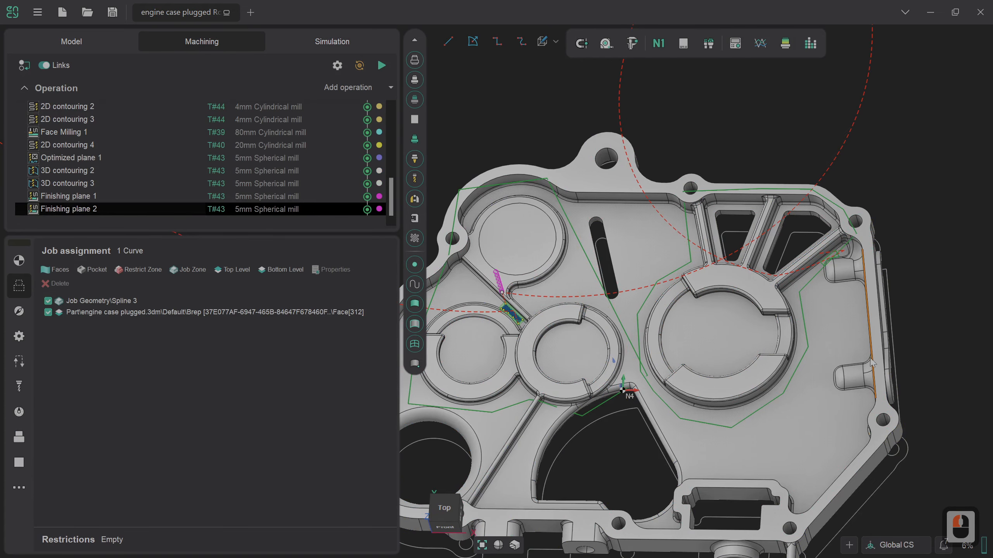
{"action": "right_click_drag", "start_coordinate": [872, 358], "coordinate": [821, 375]}
{"action": "scroll", "coordinate": [921, 254], "scroll_direction": "up", "scroll_amount": 3}
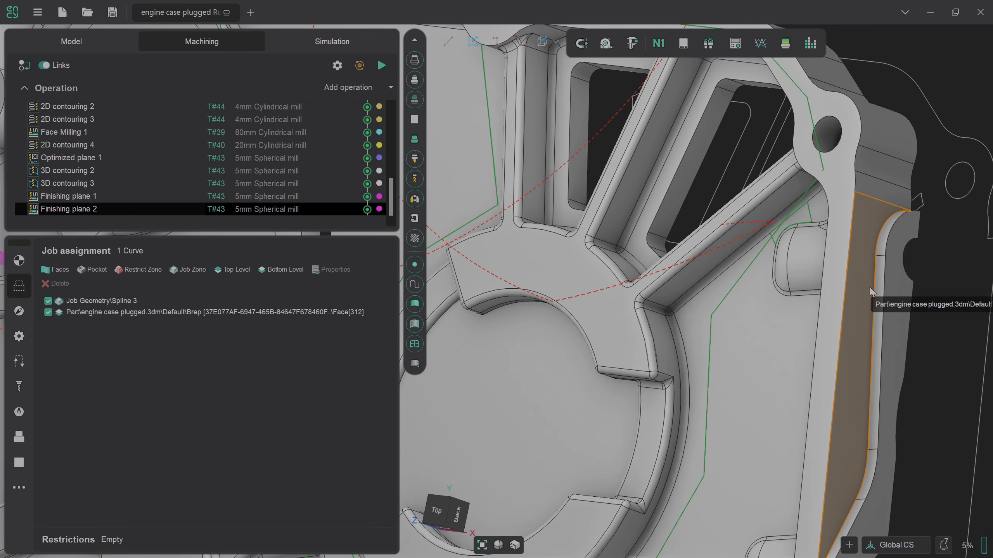
{"action": "scroll", "coordinate": [846, 317], "scroll_direction": "down", "scroll_amount": 2}
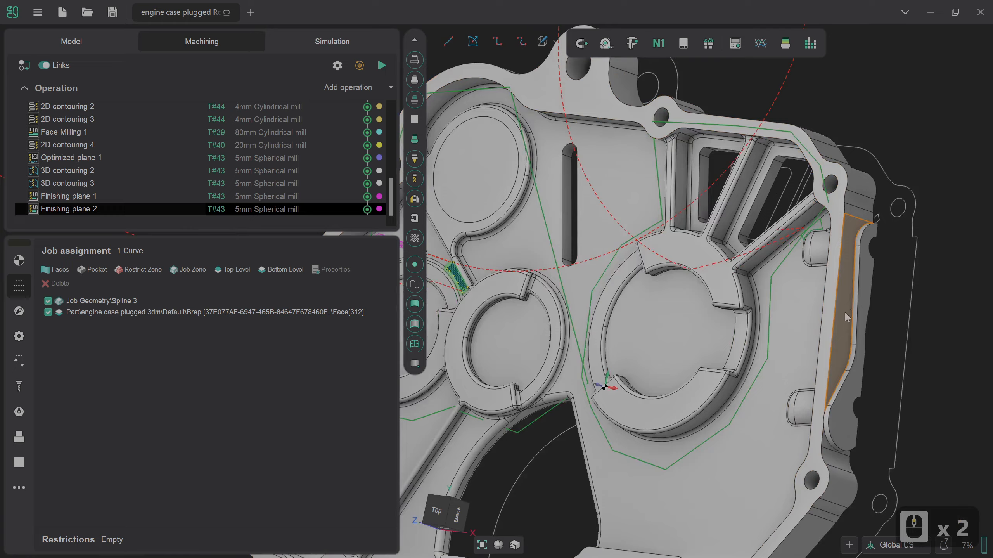
{"action": "scroll", "coordinate": [847, 318], "scroll_direction": "up", "scroll_amount": 2}
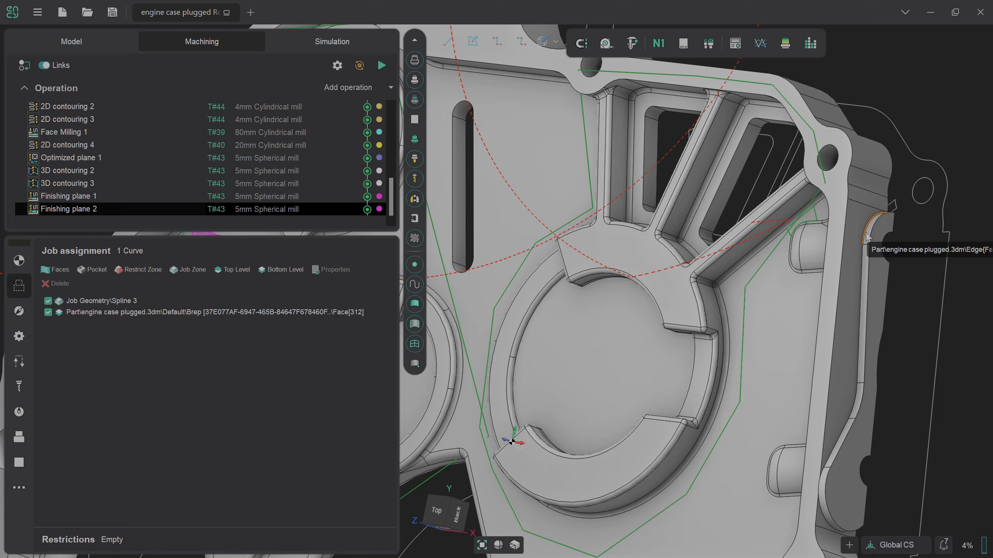
{"action": "left_click", "coordinate": [391, 87]}
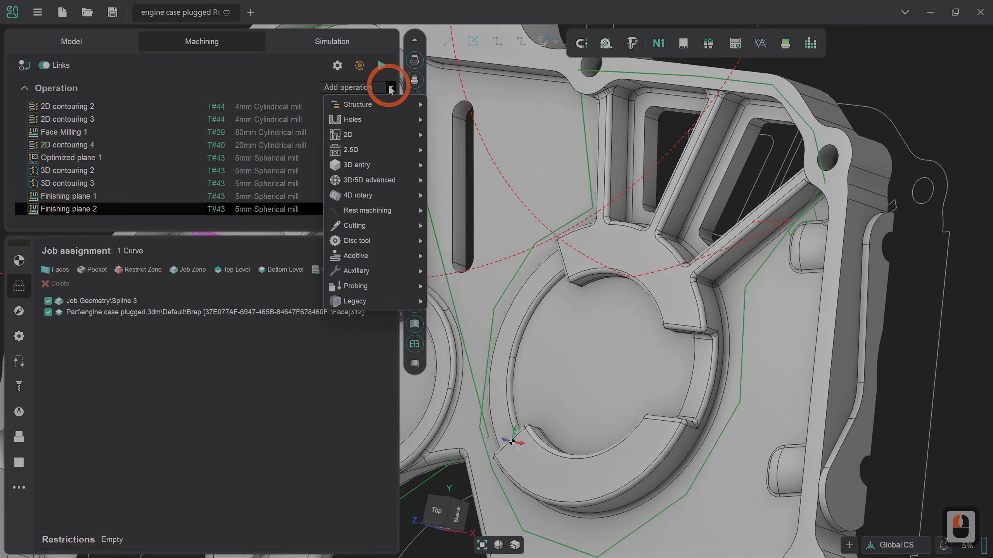
{"action": "mouse_move", "coordinate": [382, 166]}
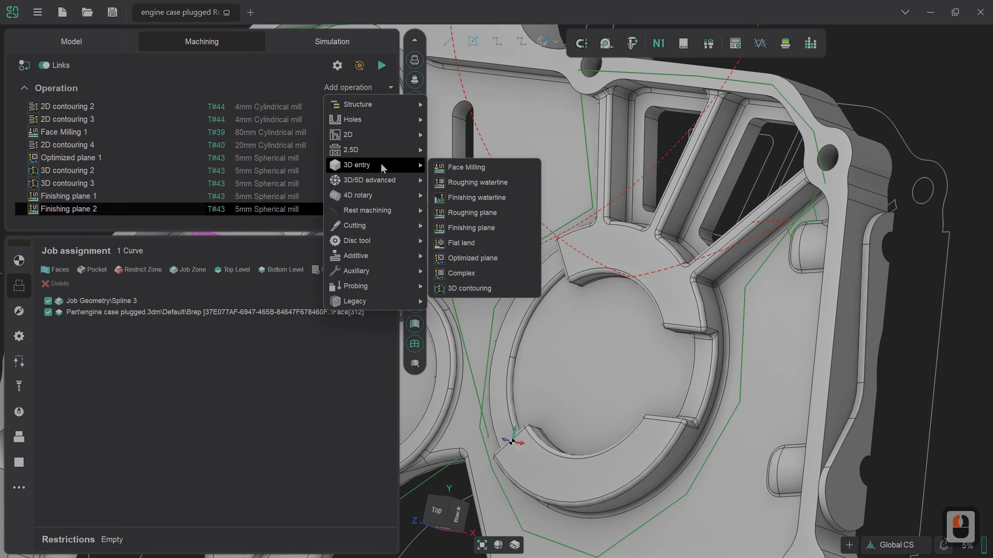
{"action": "left_click", "coordinate": [465, 288]}
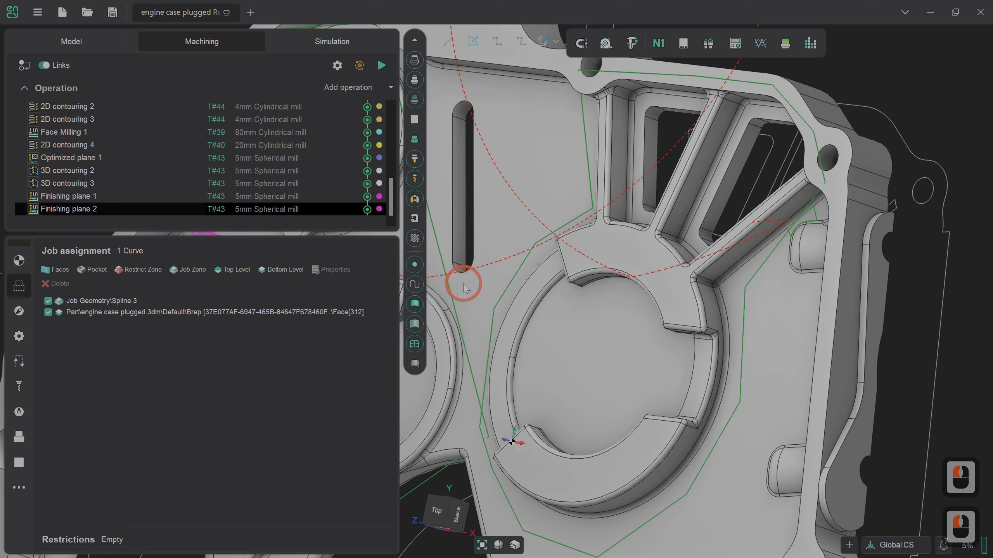
Step: Assign the chained edges along the foot of the outer side wall to the new 3D contouring operation as a curve and check it from above
{"action": "left_click", "coordinate": [863, 265]}
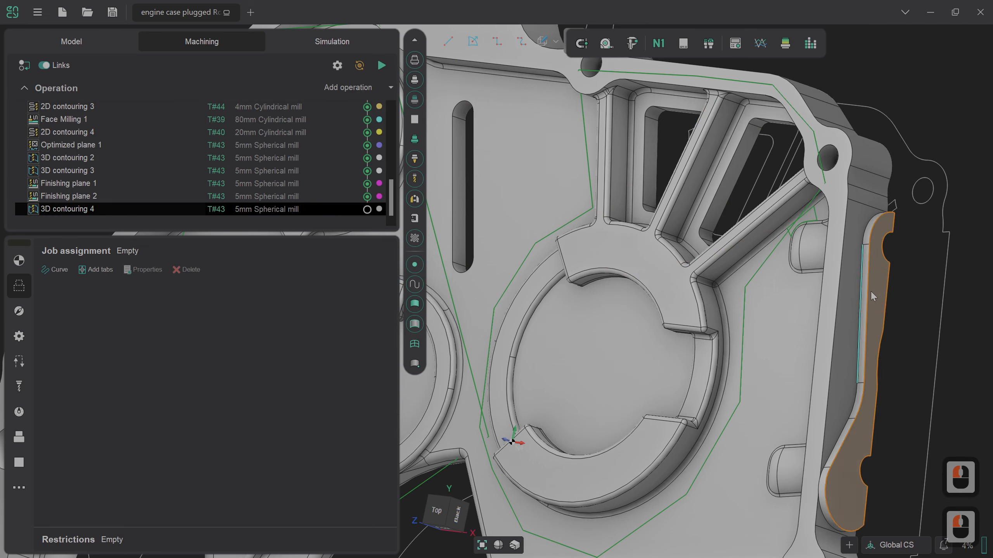
{"action": "left_click", "coordinate": [855, 398], "text": "shift"}
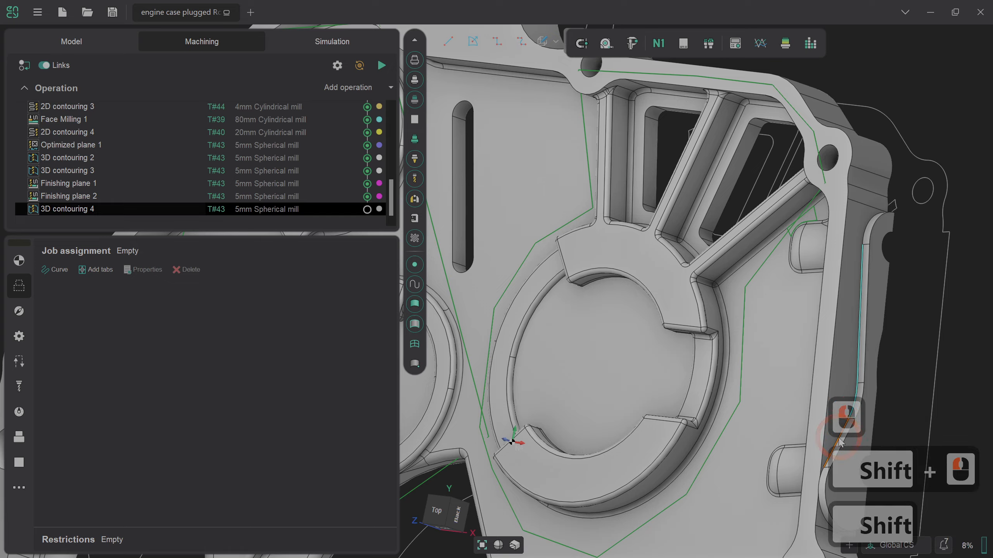
{"action": "left_click", "coordinate": [840, 437], "text": "shift"}
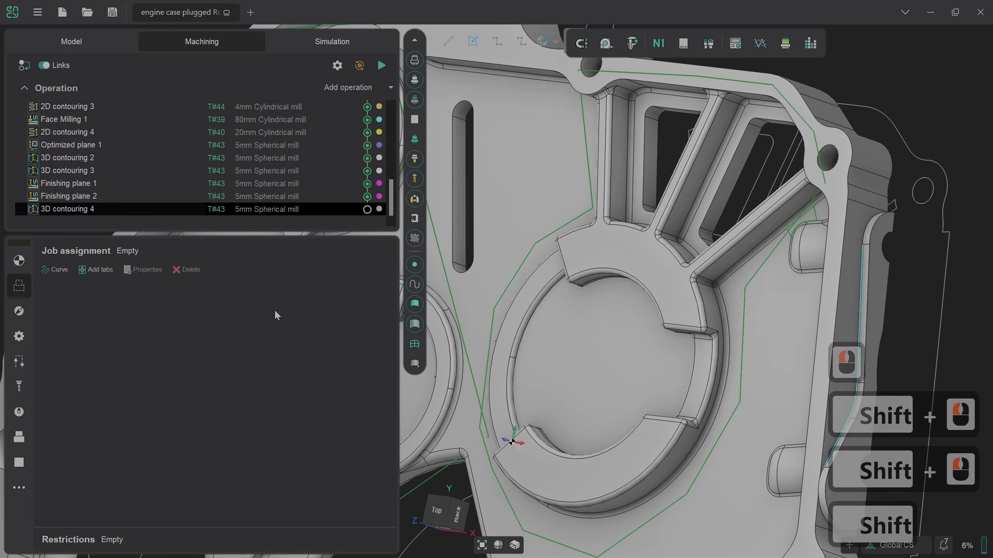
{"action": "left_click", "coordinate": [64, 269]}
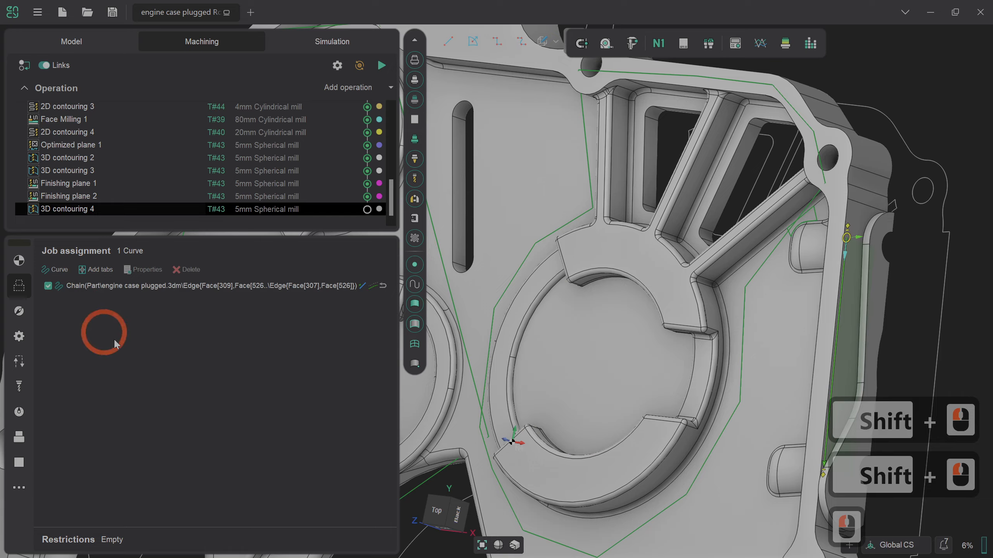
{"action": "left_click", "coordinate": [374, 287]}
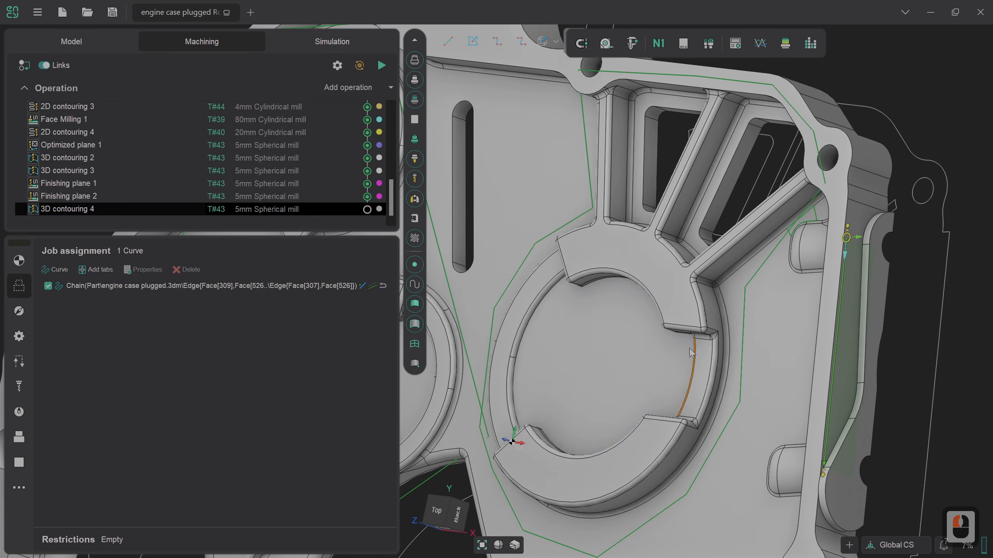
{"action": "left_click", "coordinate": [438, 515]}
{"action": "scroll", "coordinate": [612, 440], "scroll_direction": "up", "scroll_amount": 2}
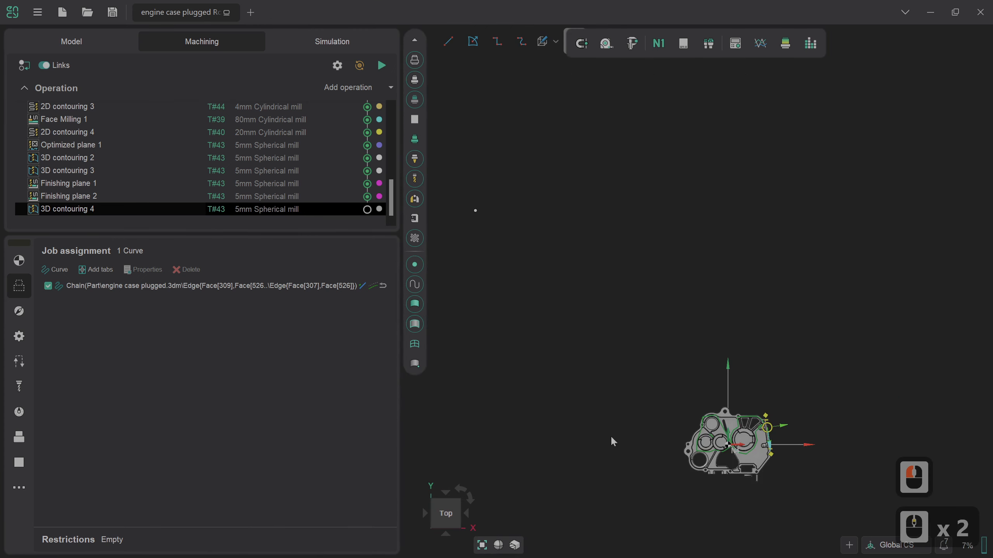
{"action": "scroll", "coordinate": [731, 442], "scroll_direction": "up", "scroll_amount": 6}
{"action": "scroll", "coordinate": [708, 379], "scroll_direction": "up", "scroll_amount": 4}
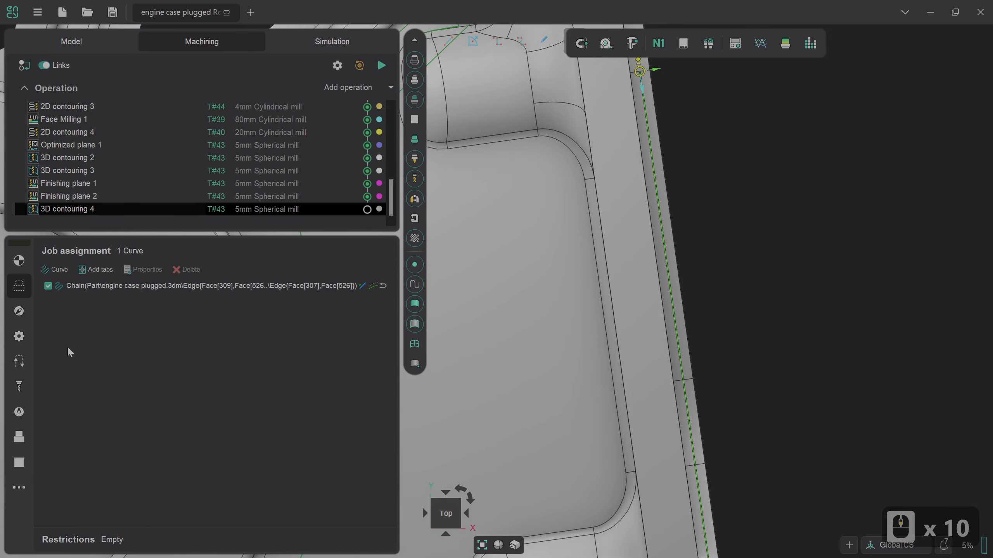
Step: Set the bottom offset in the strategy of 3D contouring 4 to 1.5 mm
{"action": "scroll", "coordinate": [627, 324], "scroll_direction": "down", "scroll_amount": 3}
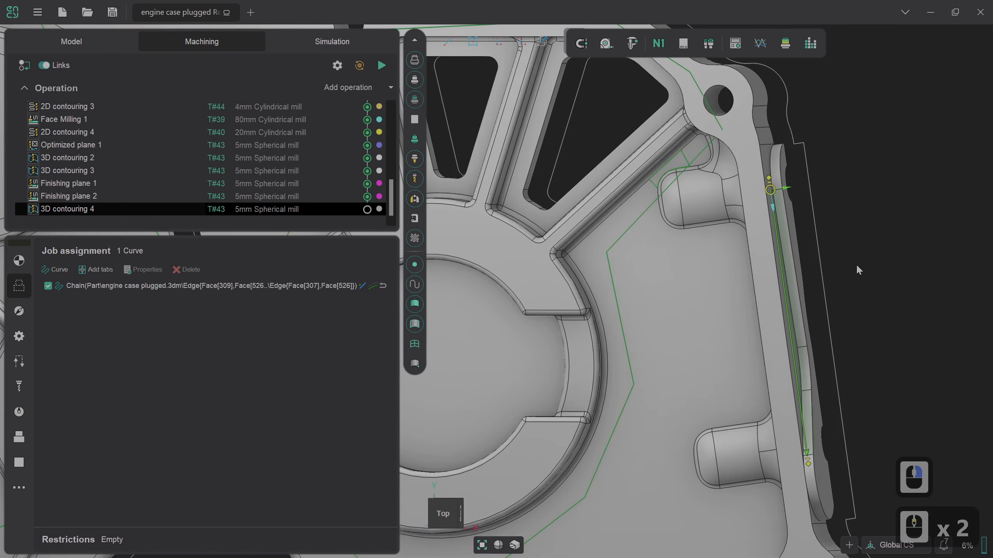
{"action": "scroll", "coordinate": [857, 269], "scroll_direction": "up", "scroll_amount": 2}
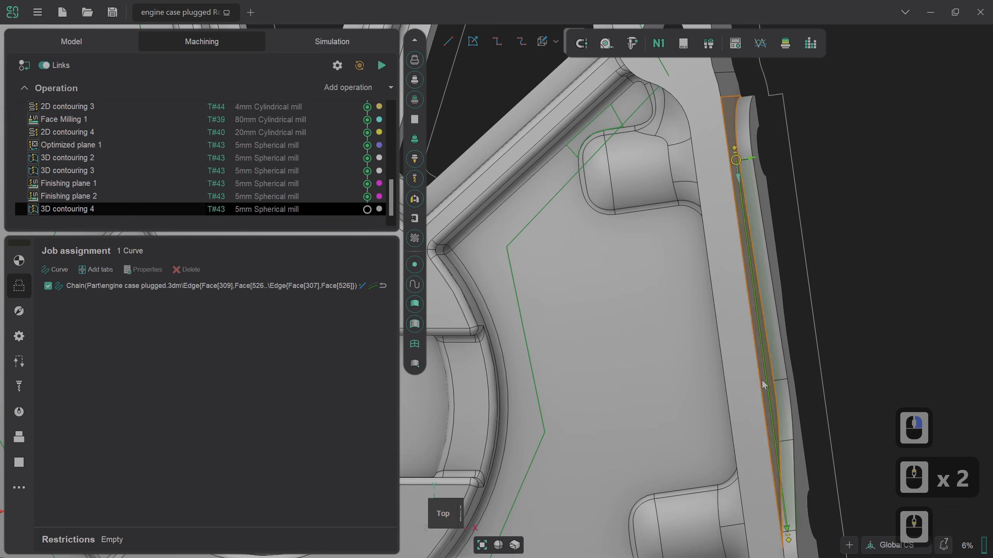
{"action": "left_click", "coordinate": [26, 309]}
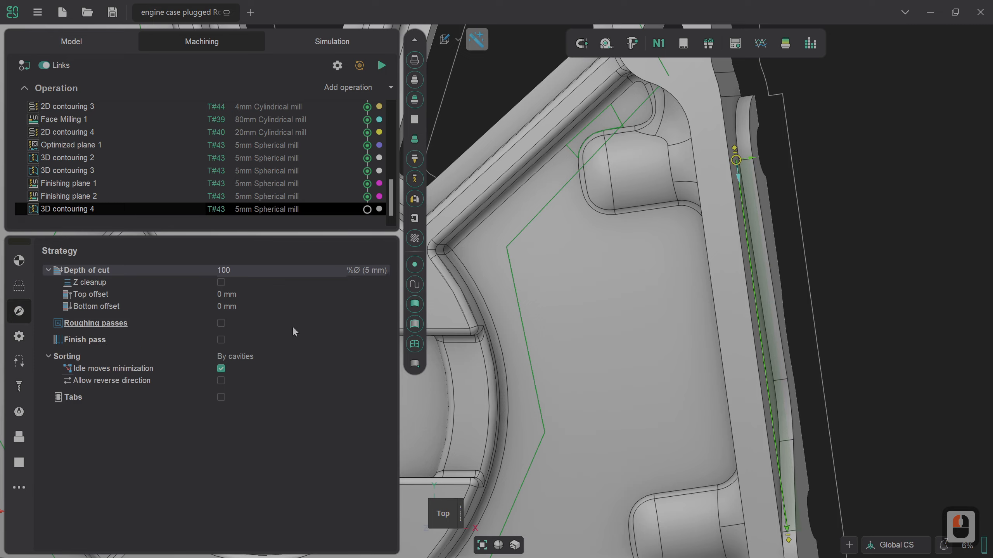
{"action": "left_click", "coordinate": [241, 307]}
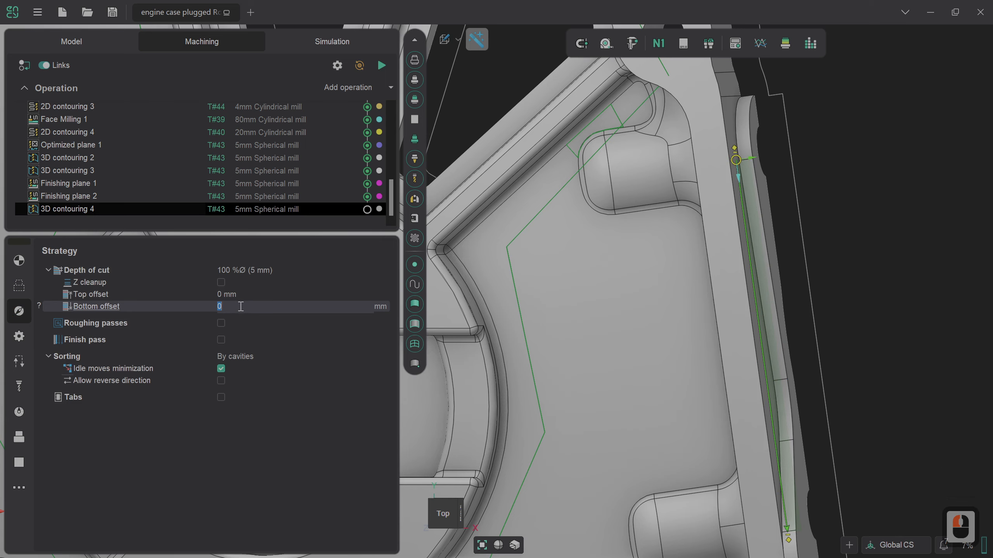
{"action": "type", "text": "1.5"}
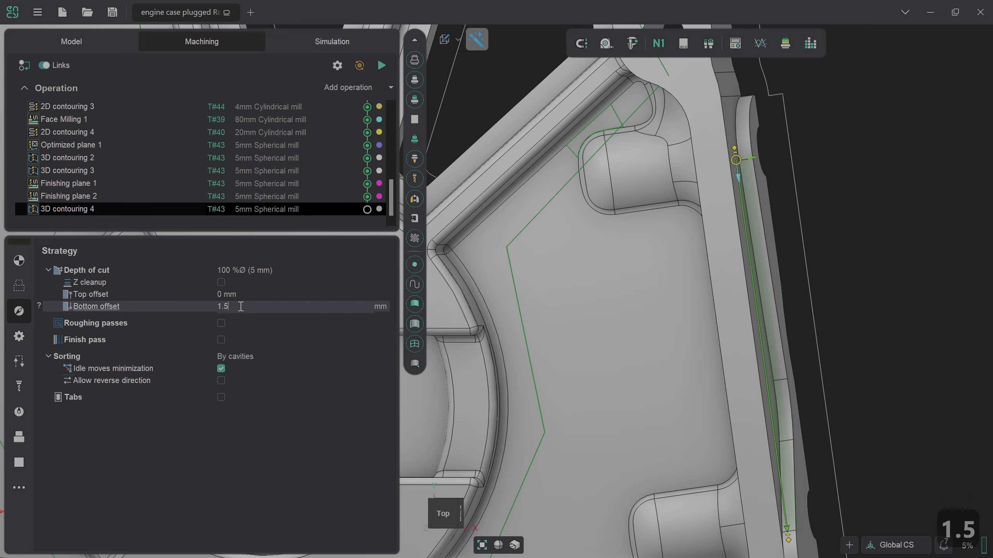
{"action": "key", "text": "Return"}
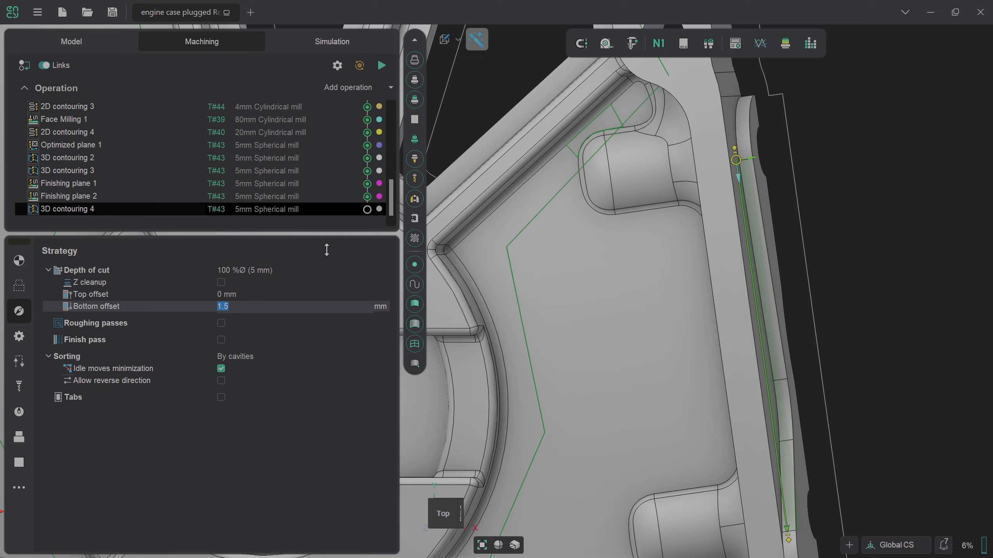
Step: Set the 6th axis control of 3D contouring 4 to a fixed +Z vector, calculate the operation and check its calculation status
{"action": "left_click", "coordinate": [17, 261]}
{"action": "left_click", "coordinate": [296, 505]}
{"action": "left_click", "coordinate": [375, 508]}
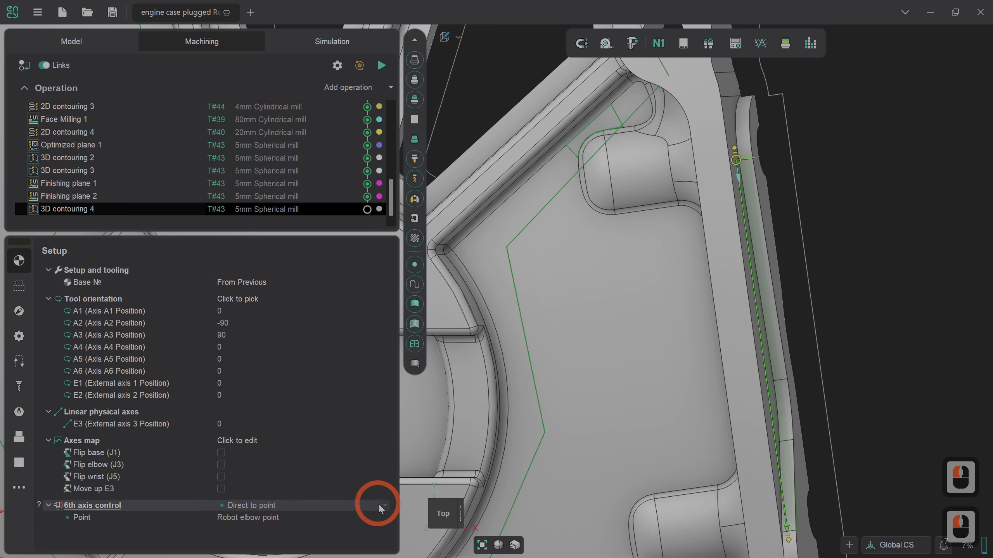
{"action": "left_click", "coordinate": [305, 525]}
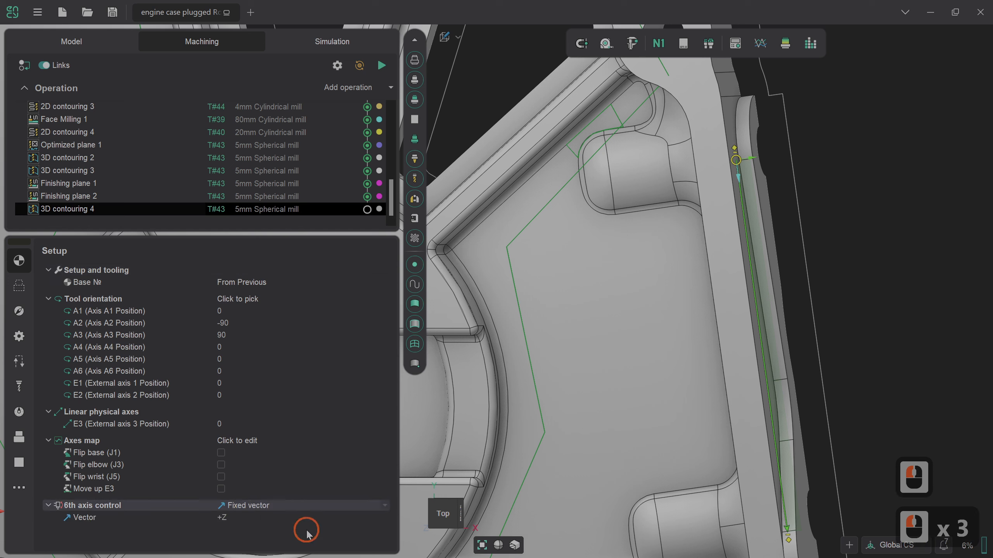
{"action": "left_click", "coordinate": [381, 66]}
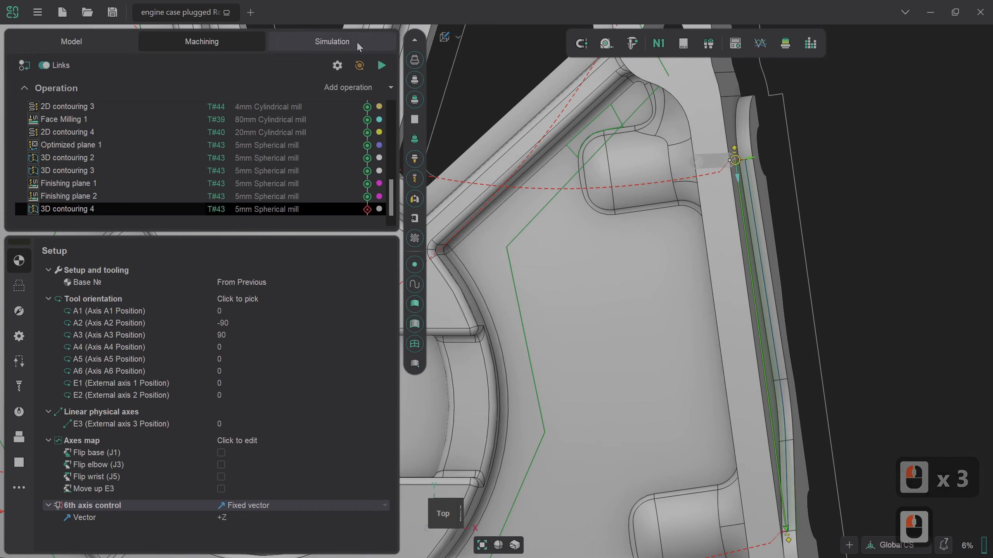
{"action": "left_click", "coordinate": [368, 214]}
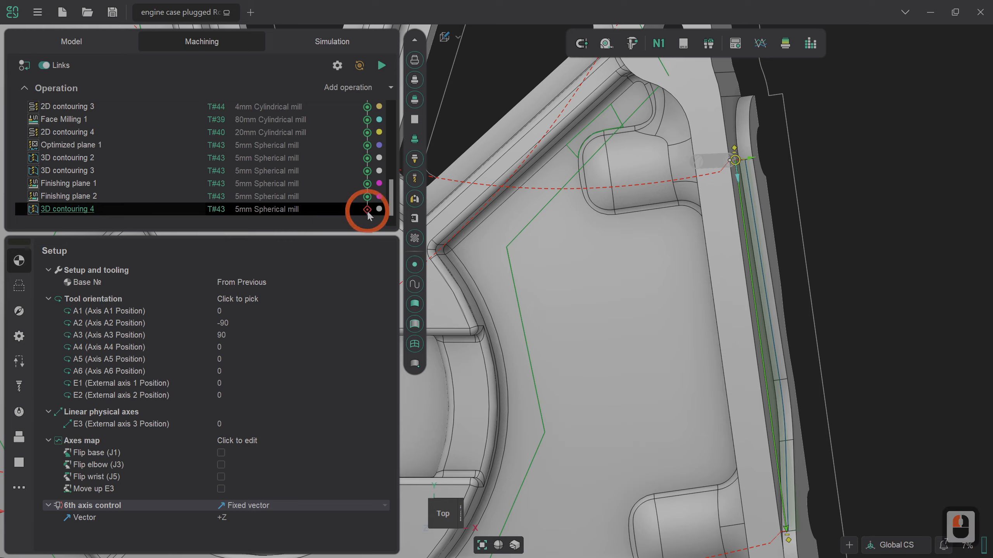
{"action": "mouse_move", "coordinate": [367, 211]}
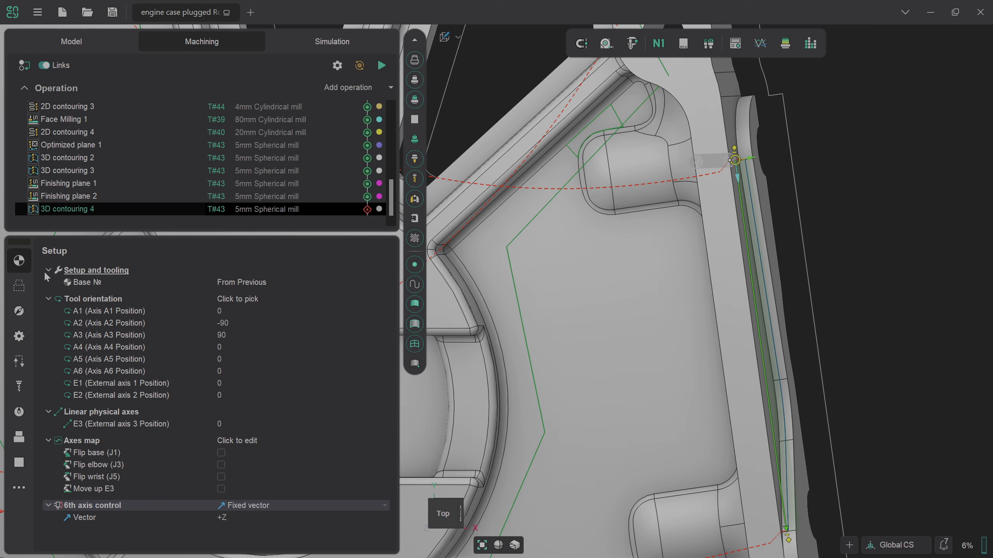
Step: Try arc-shaped engage and retract leads on 3D contouring 4 and inspect them at both ends of the wall curve
{"action": "left_click", "coordinate": [20, 360]}
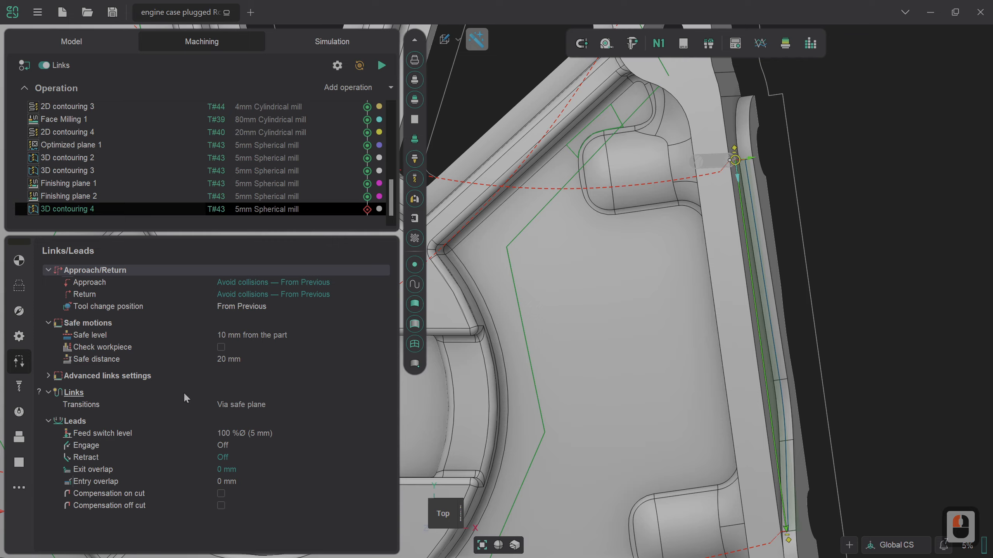
{"action": "left_click", "coordinate": [222, 444]}
{"action": "left_click", "coordinate": [227, 444]}
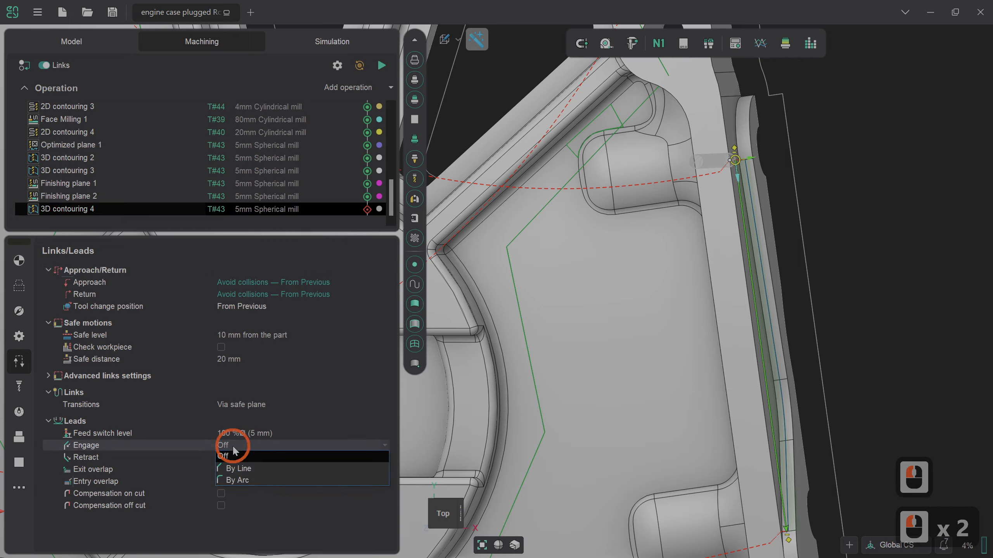
{"action": "left_click", "coordinate": [237, 480]}
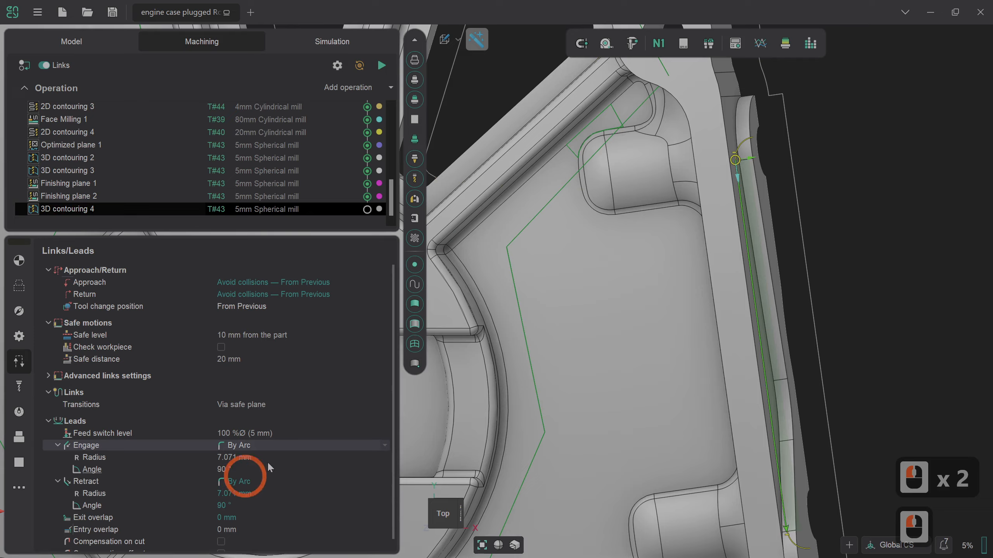
{"action": "scroll", "coordinate": [544, 272], "scroll_direction": "down", "scroll_amount": 2}
{"action": "scroll", "coordinate": [642, 400], "scroll_direction": "up", "scroll_amount": 2}
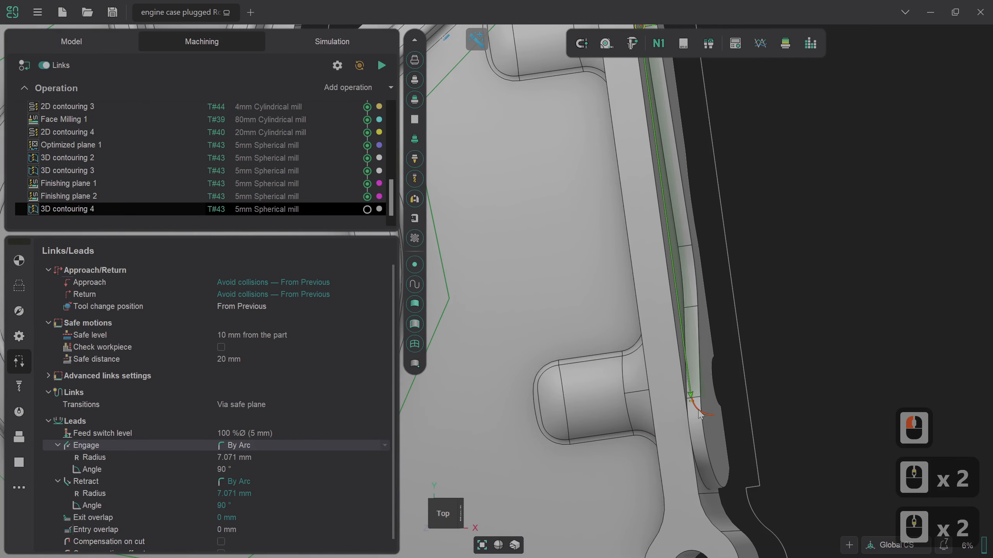
{"action": "mouse_move", "coordinate": [778, 470]}
{"action": "right_mouse_down"}
{"action": "mouse_move", "coordinate": [707, 467]}
{"action": "mouse_move", "coordinate": [762, 456]}
{"action": "mouse_move", "coordinate": [774, 470]}
{"action": "right_mouse_up"}
{"action": "scroll", "coordinate": [779, 464], "scroll_direction": "down", "scroll_amount": 3}
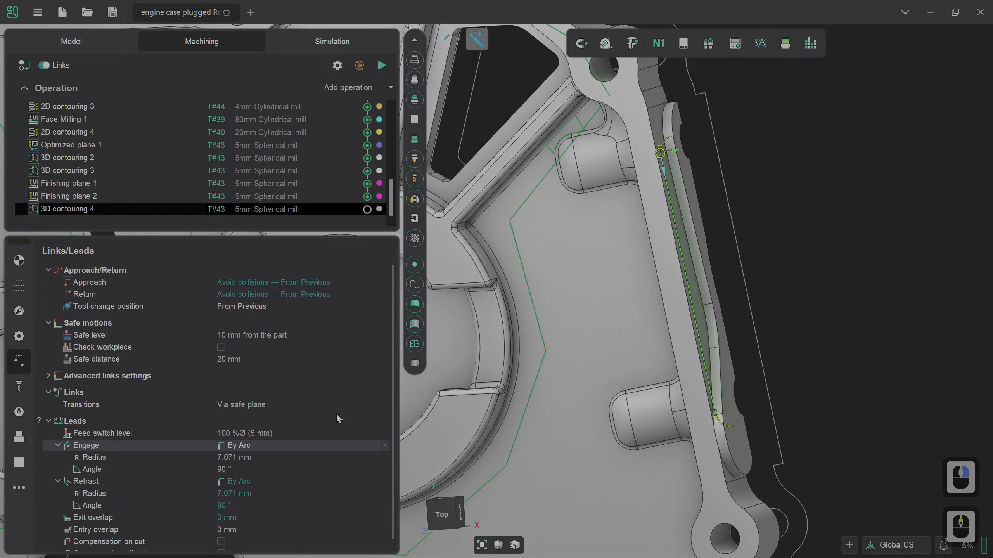
{"action": "scroll", "coordinate": [337, 413], "scroll_direction": "down", "scroll_amount": 1}
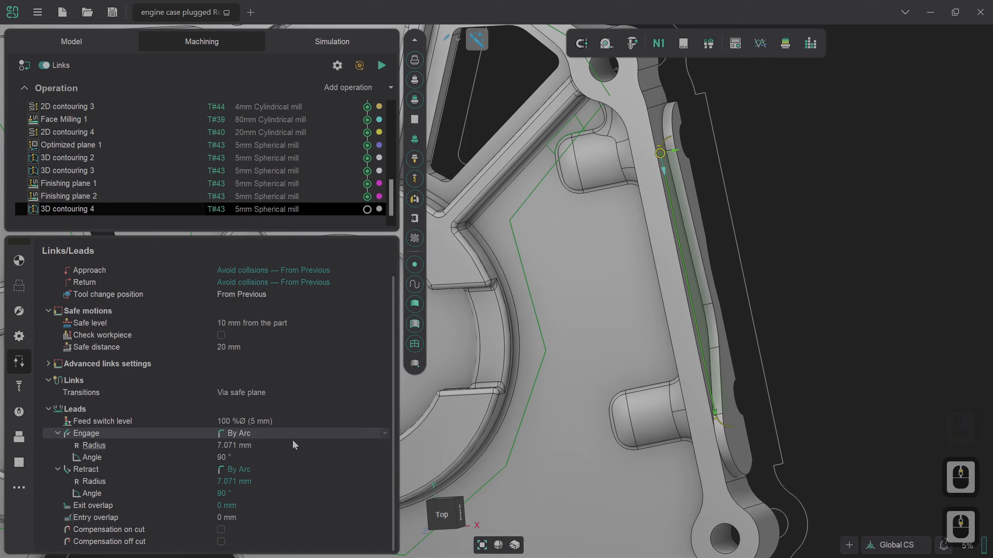
Step: Make the engage and retract leads of 3D contouring 4 straight lines 8.5 mm long at 90° and recalculate the toolpath
{"action": "left_click", "coordinate": [253, 433]}
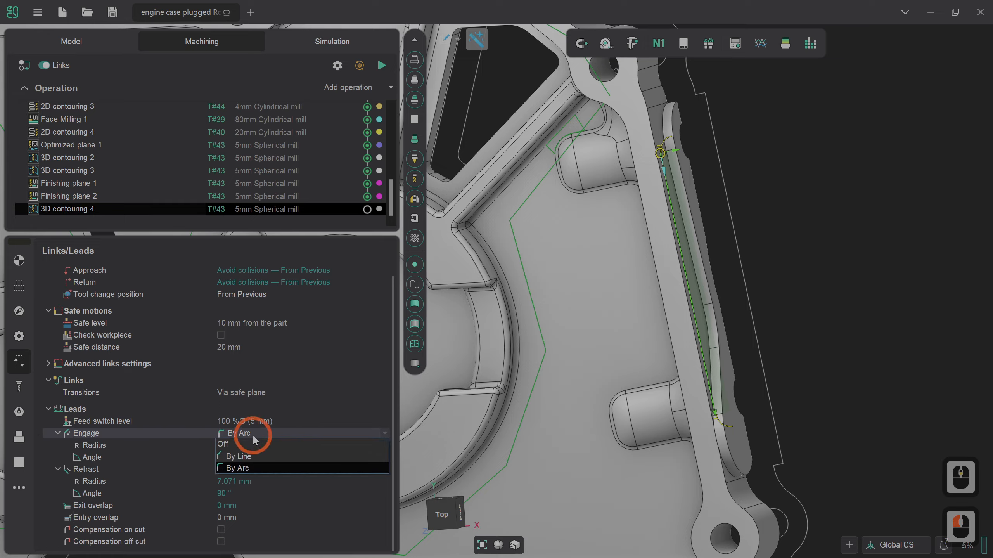
{"action": "left_click", "coordinate": [255, 456]}
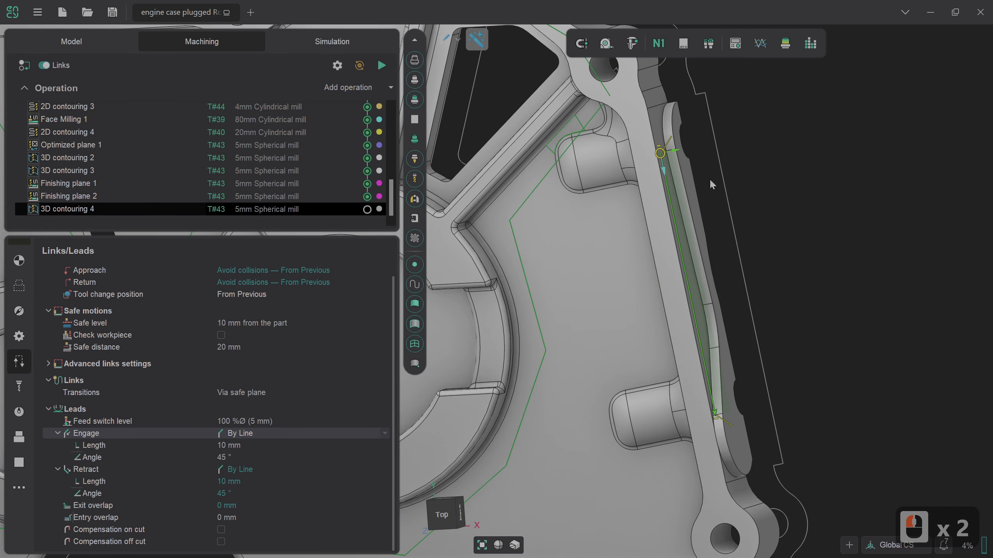
{"action": "left_click_drag", "start_coordinate": [672, 136], "coordinate": [677, 149]}
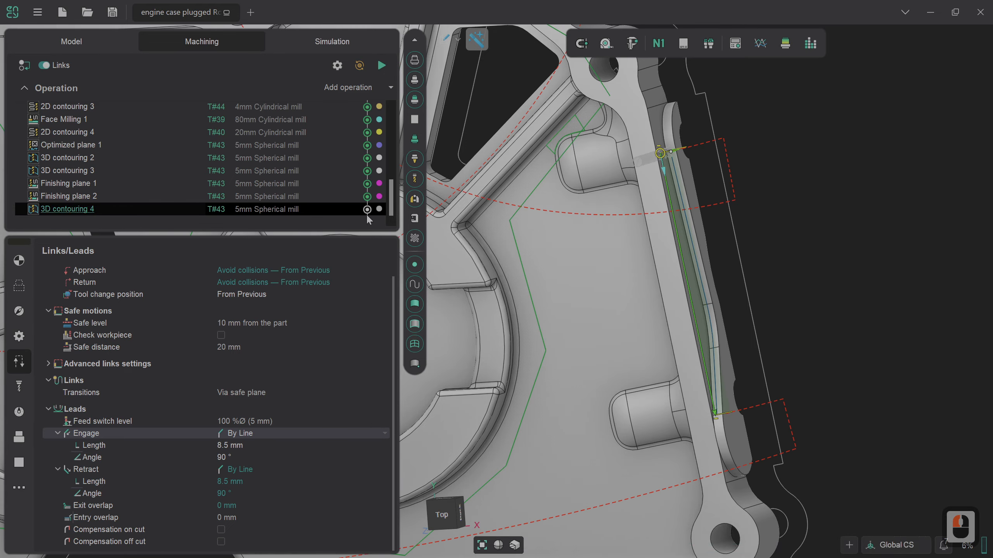
Step: Start simulating 3D contouring 4 at a reduced playback speed
{"action": "left_click", "coordinate": [346, 44]}
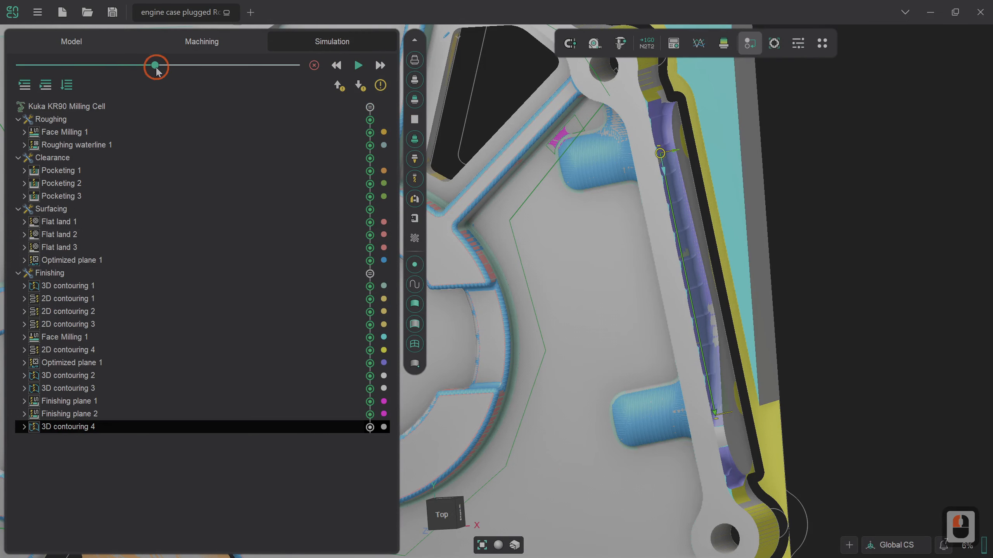
{"action": "left_click_drag", "start_coordinate": [156, 67], "coordinate": [96, 65]}
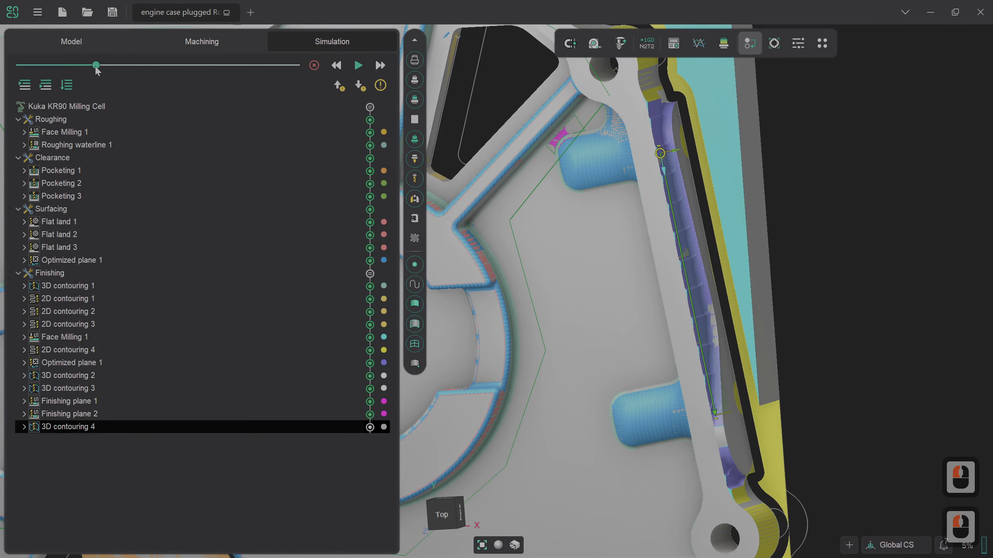
{"action": "left_click", "coordinate": [357, 67]}
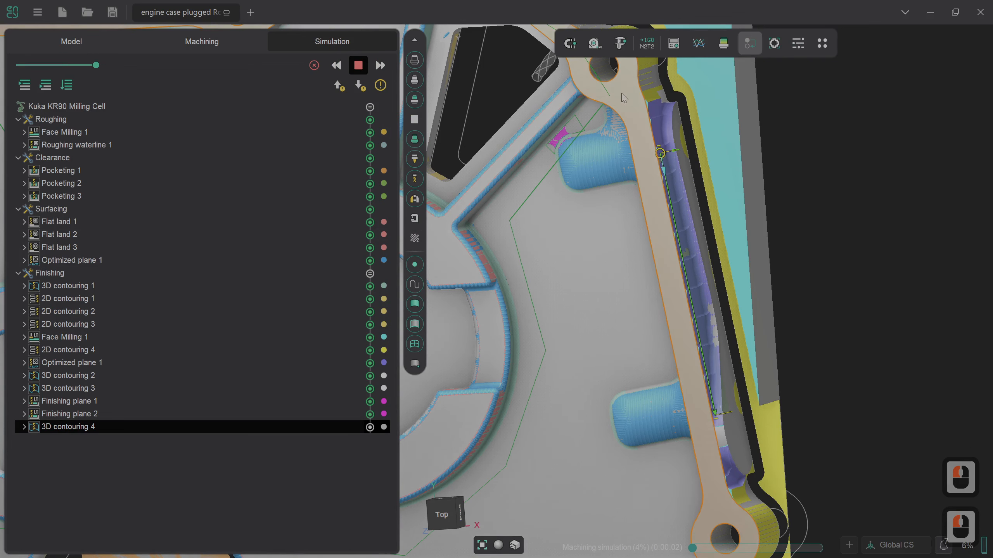
Step: Follow the simulated cut along the outer side wall up close, and finish the simulation of 3D contouring 4 at a higher playback speed
{"action": "scroll", "coordinate": [715, 111], "scroll_direction": "down", "scroll_amount": 2}
{"action": "scroll", "coordinate": [715, 110], "scroll_direction": "up", "scroll_amount": 3}
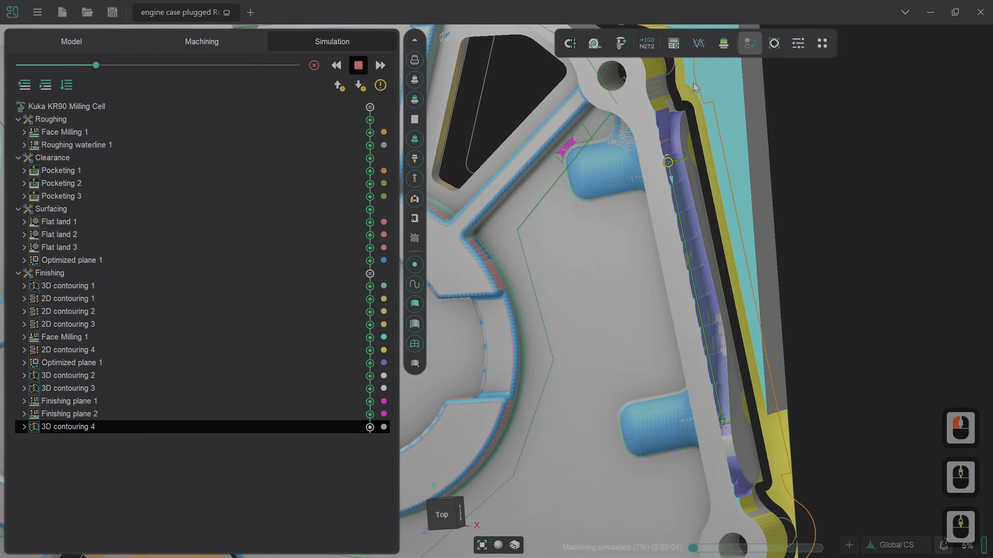
{"action": "scroll", "coordinate": [801, 267], "scroll_direction": "down", "scroll_amount": 3}
{"action": "scroll", "coordinate": [801, 267], "scroll_direction": "up", "scroll_amount": 2}
{"action": "scroll", "coordinate": [764, 173], "scroll_direction": "down", "scroll_amount": 3}
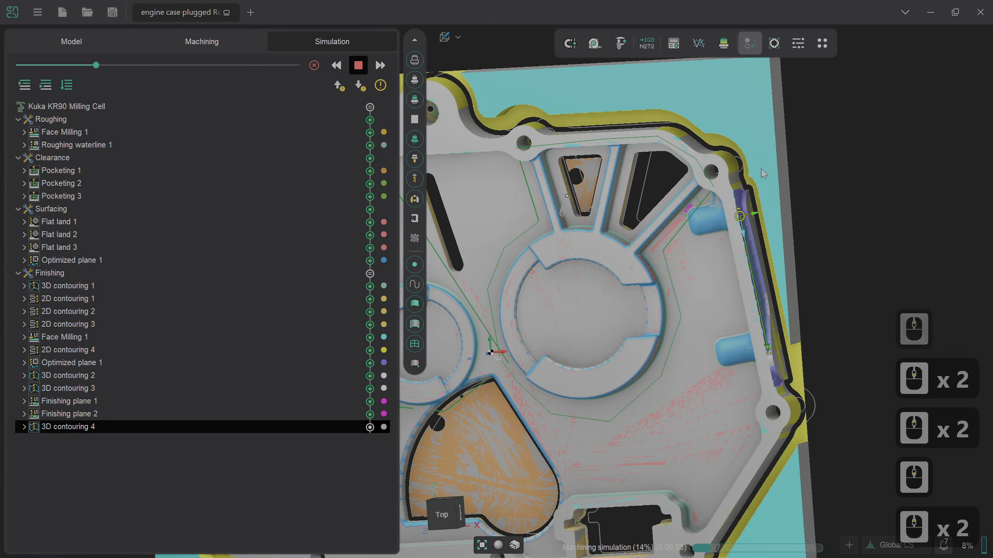
{"action": "scroll", "coordinate": [698, 216], "scroll_direction": "up", "scroll_amount": 7}
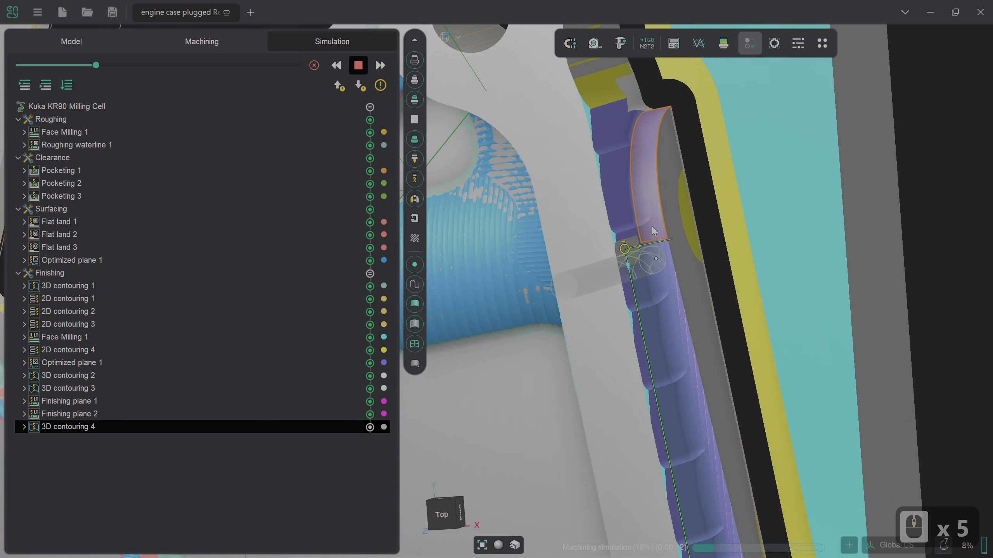
{"action": "scroll", "coordinate": [653, 230], "scroll_direction": "down", "scroll_amount": 2}
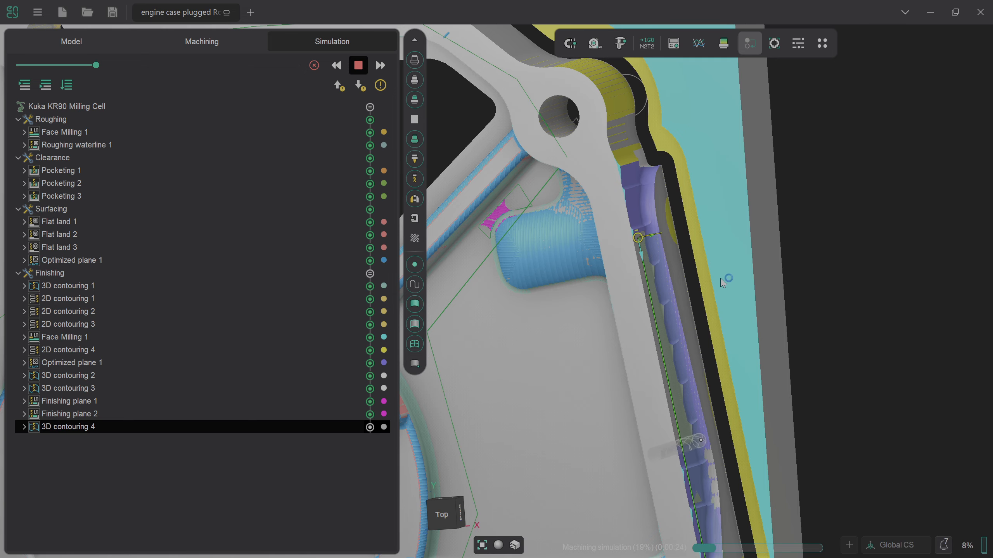
{"action": "scroll", "coordinate": [720, 280], "scroll_direction": "down", "scroll_amount": 2}
{"action": "scroll", "coordinate": [742, 484], "scroll_direction": "up", "scroll_amount": 2}
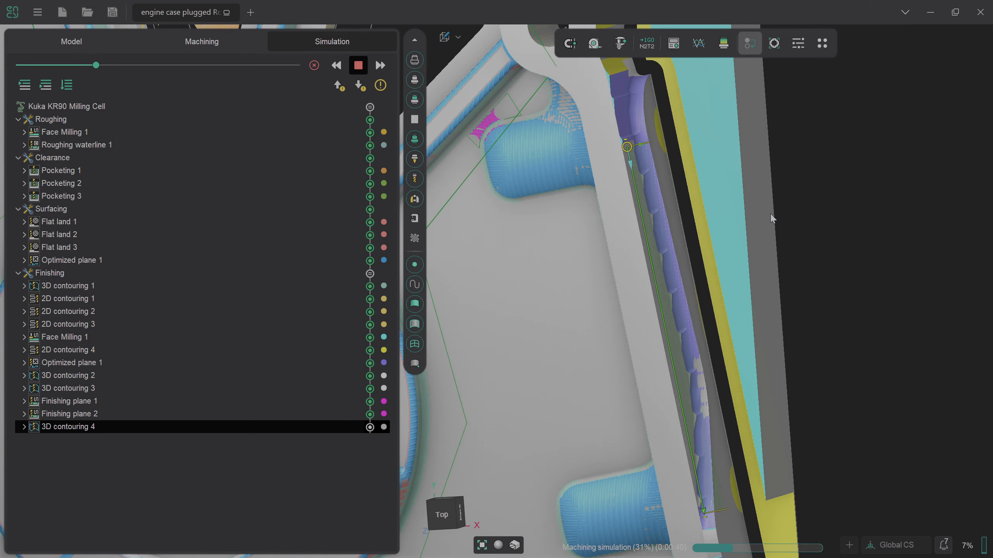
{"action": "scroll", "coordinate": [770, 213], "scroll_direction": "down", "scroll_amount": 5}
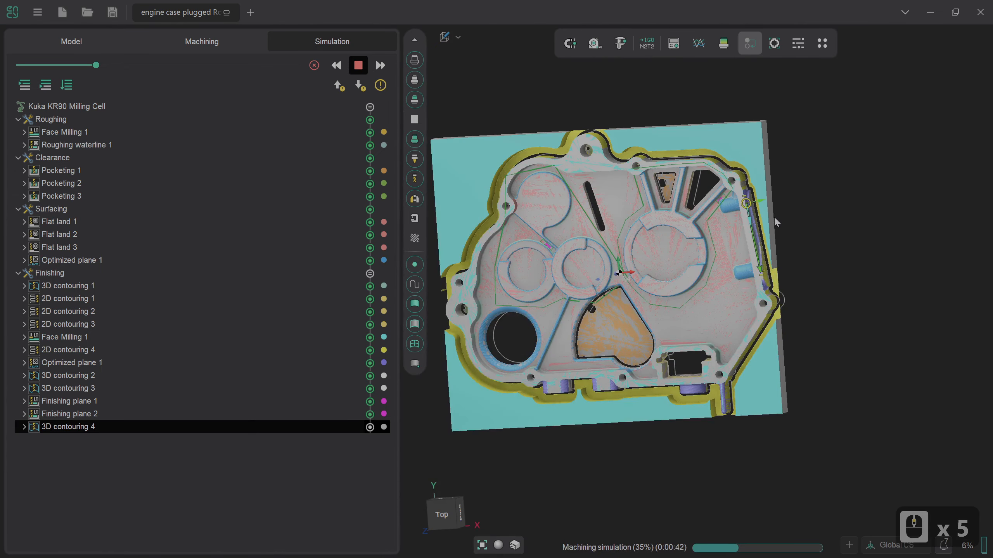
{"action": "scroll", "coordinate": [760, 196], "scroll_direction": "up", "scroll_amount": 3}
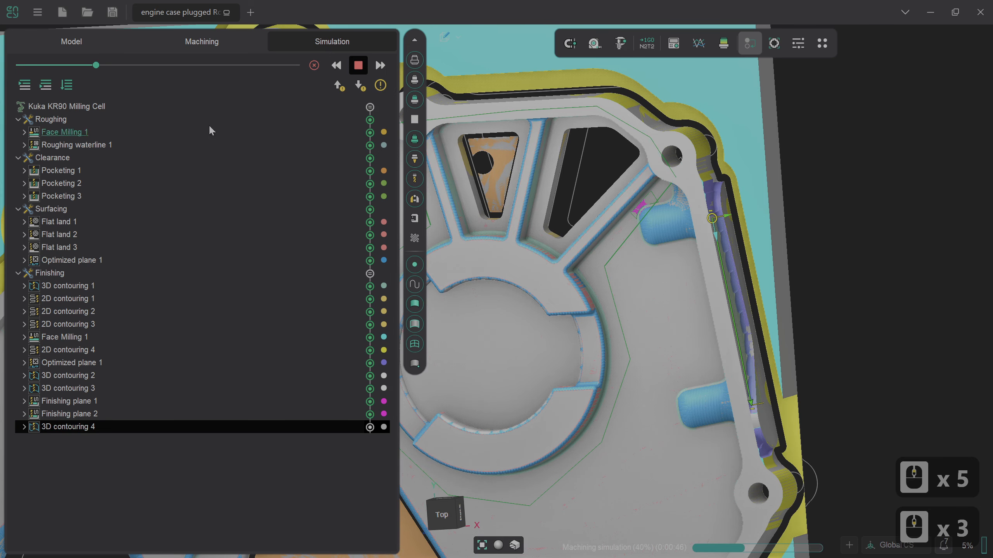
{"action": "left_click_drag", "start_coordinate": [150, 66], "coordinate": [222, 65]}
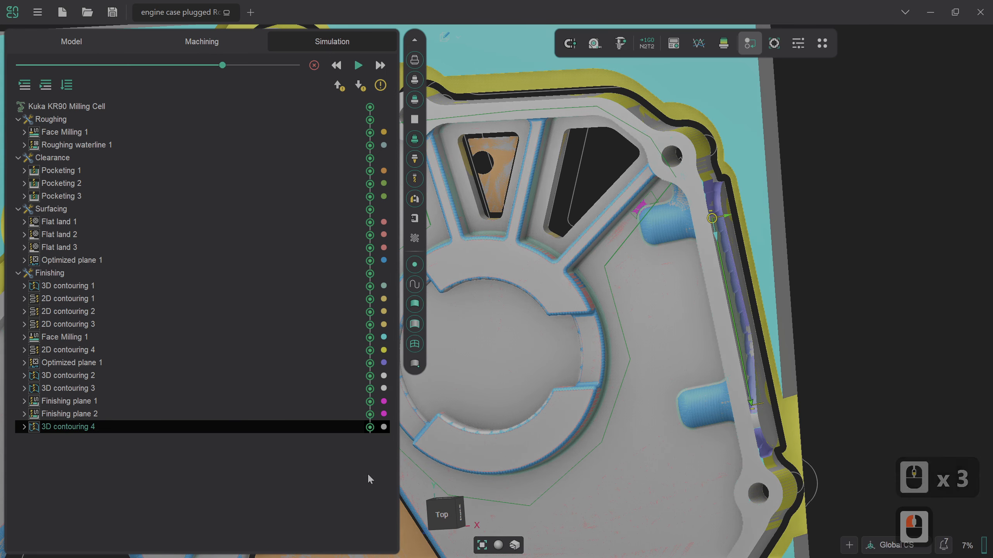
{"action": "left_click", "coordinate": [371, 427]}
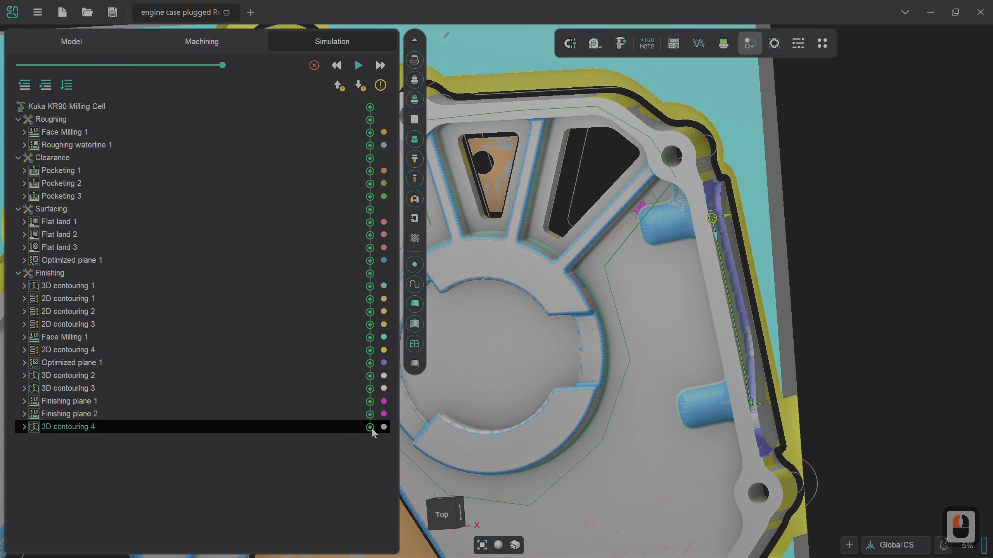
Step: Turn on the colour-coded deviation comparison, examine the outer side wall for leftover material, and turn the comparison off
{"action": "left_click", "coordinate": [723, 43]}
{"action": "left_click", "coordinate": [801, 318]}
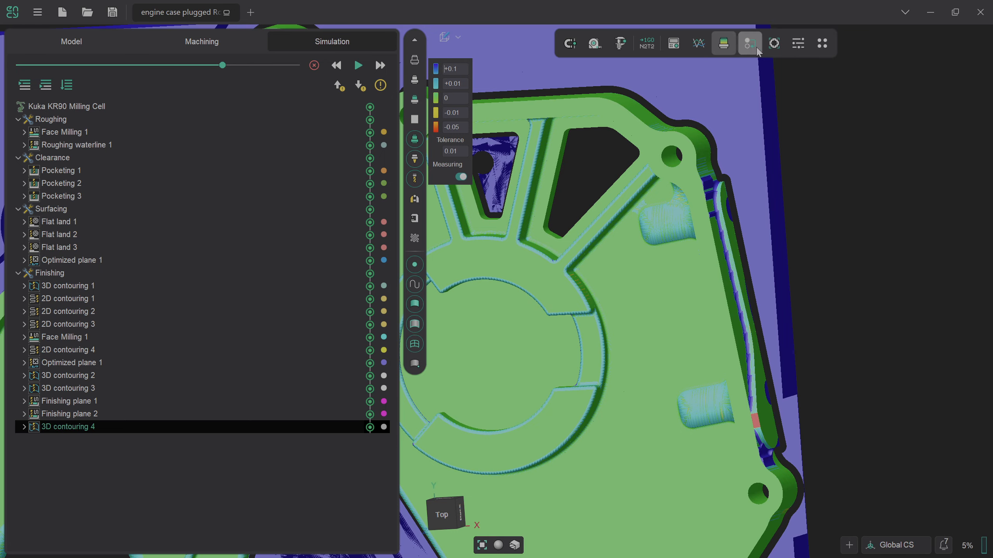
{"action": "left_click", "coordinate": [724, 43]}
{"action": "left_click", "coordinate": [532, 432]}
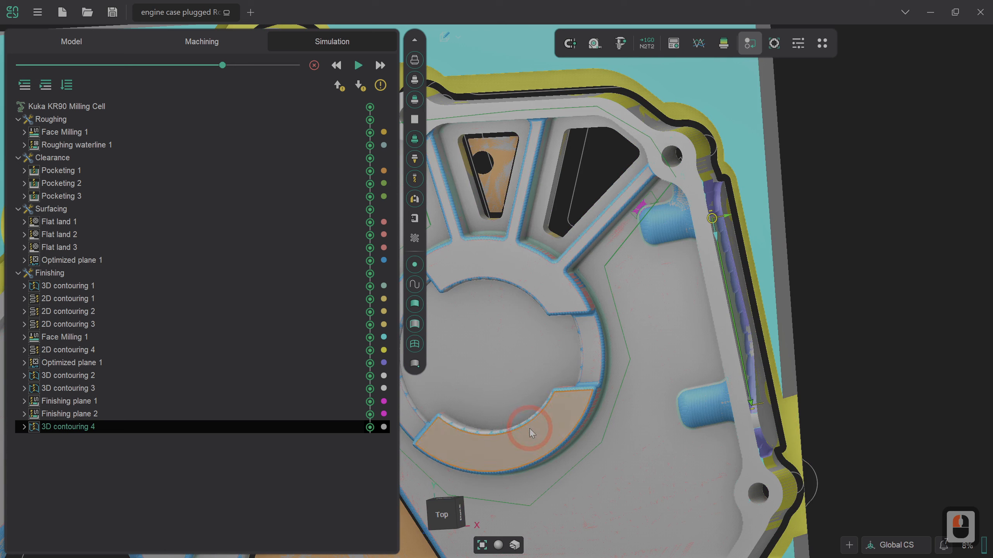
Step: Show the whole simulated workpiece straight from above
{"action": "left_click", "coordinate": [445, 513]}
{"action": "left_click", "coordinate": [672, 375]}
{"action": "scroll", "coordinate": [742, 403], "scroll_direction": "up", "scroll_amount": 5}
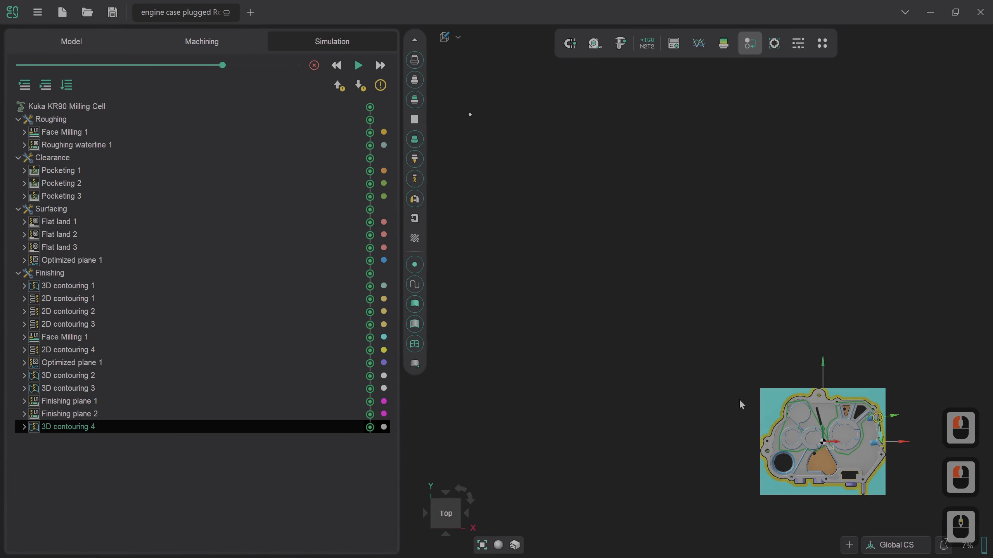